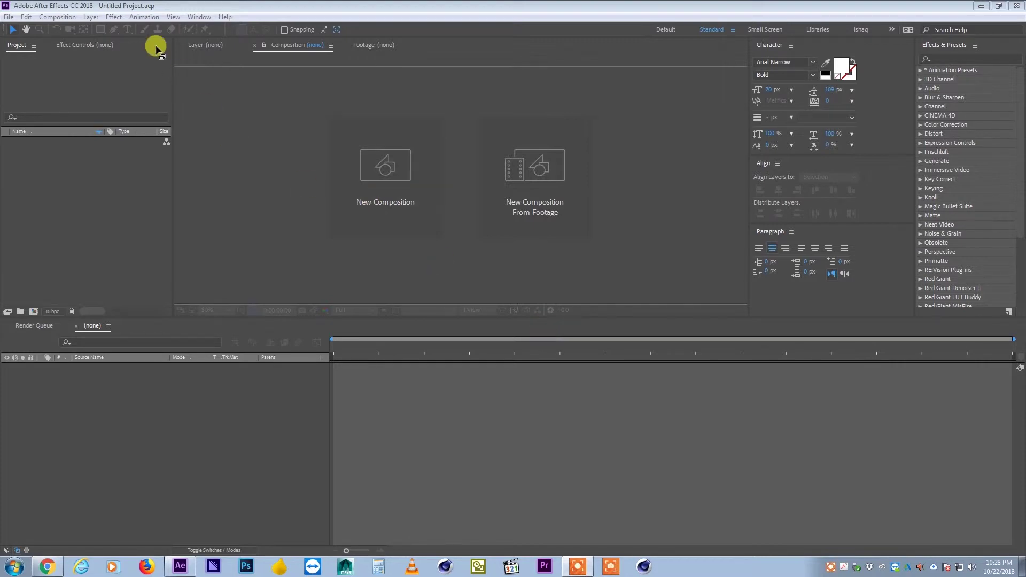
- Create a new HDTV 1080 25 composition at 25 frames per second with a duration of 20 seconds
click(62, 17)
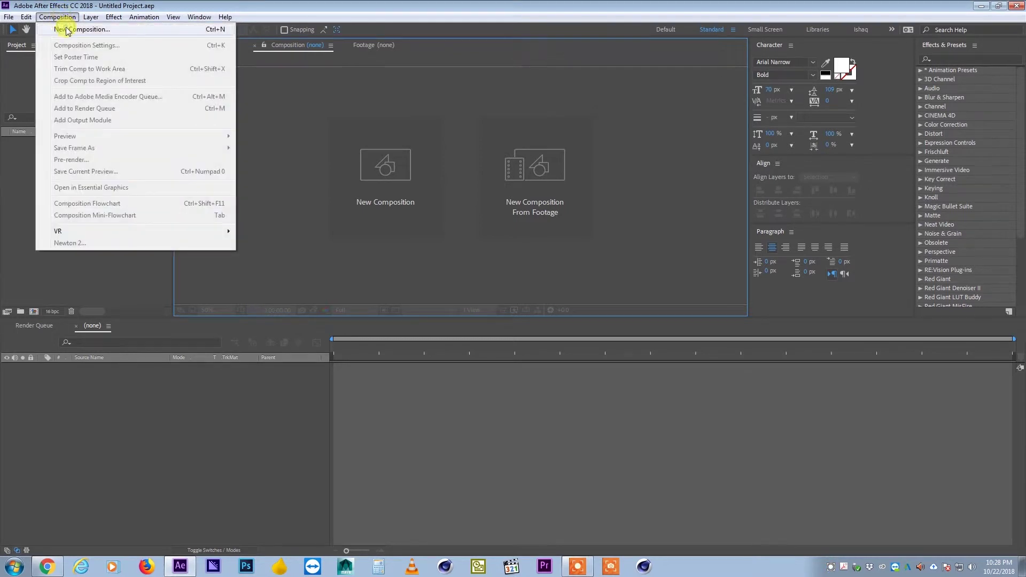
click(64, 9)
click(57, 17)
click(64, 31)
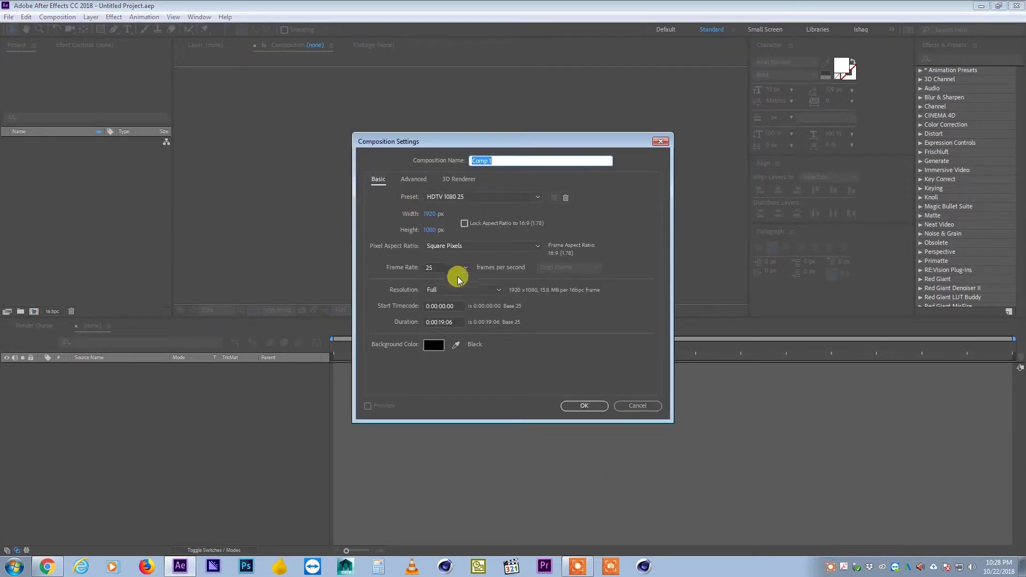
click(449, 270)
click(438, 268)
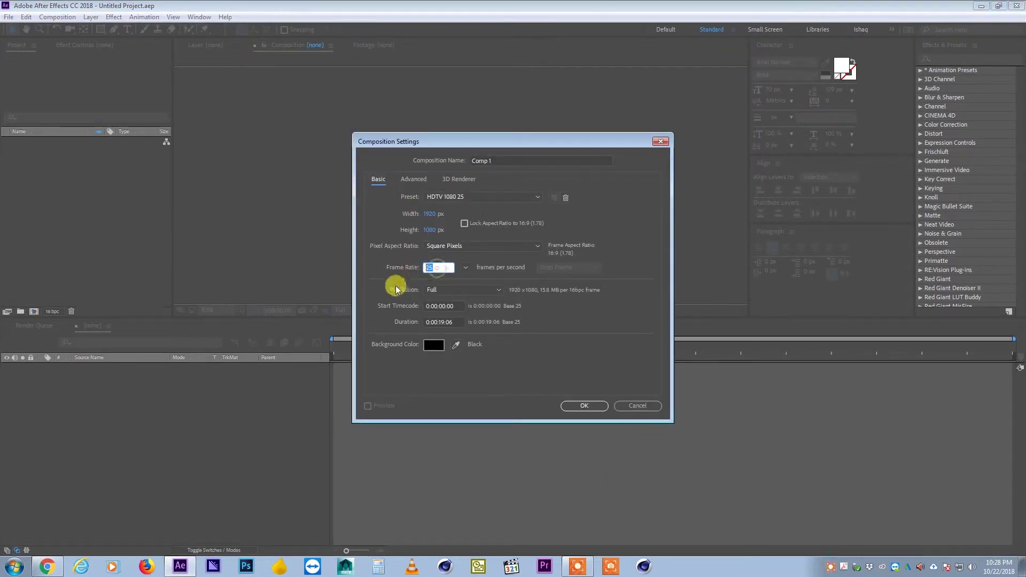
click(446, 322)
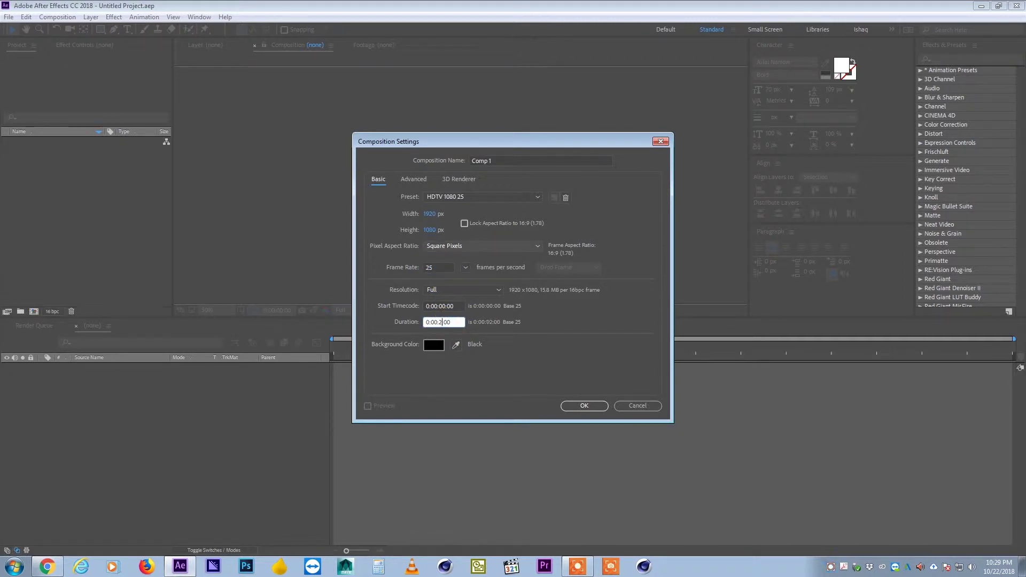
key(Return)
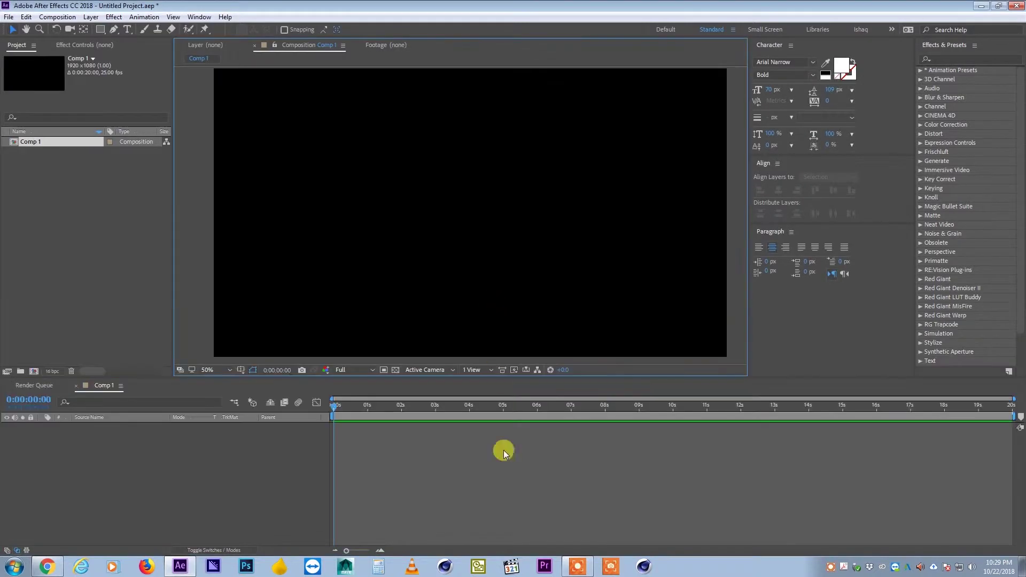
- Add a text layer reading "PAKISTAN" to the composition and finish text entry
right_click(517, 453)
mouse_move(572, 333)
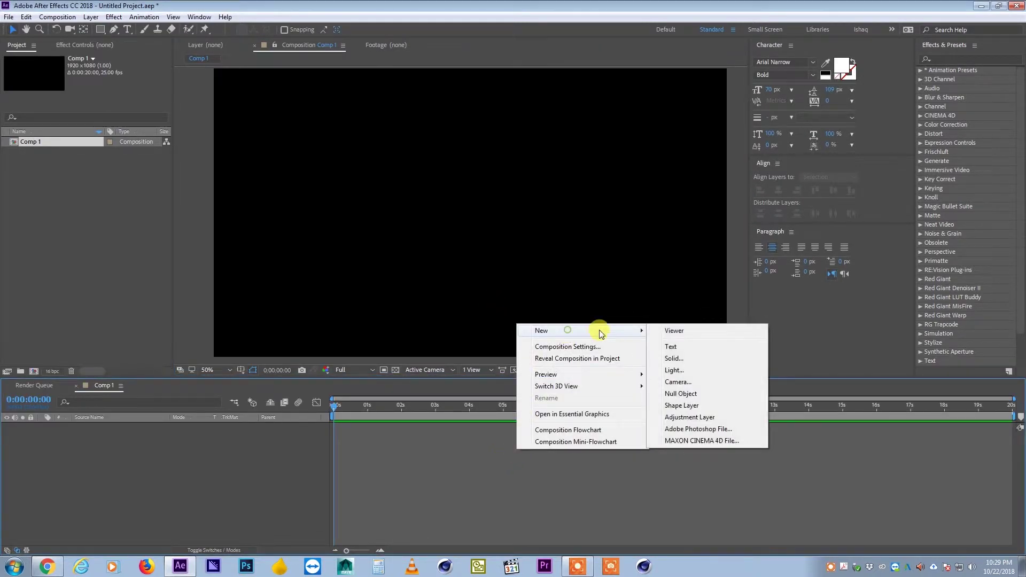
click(684, 348)
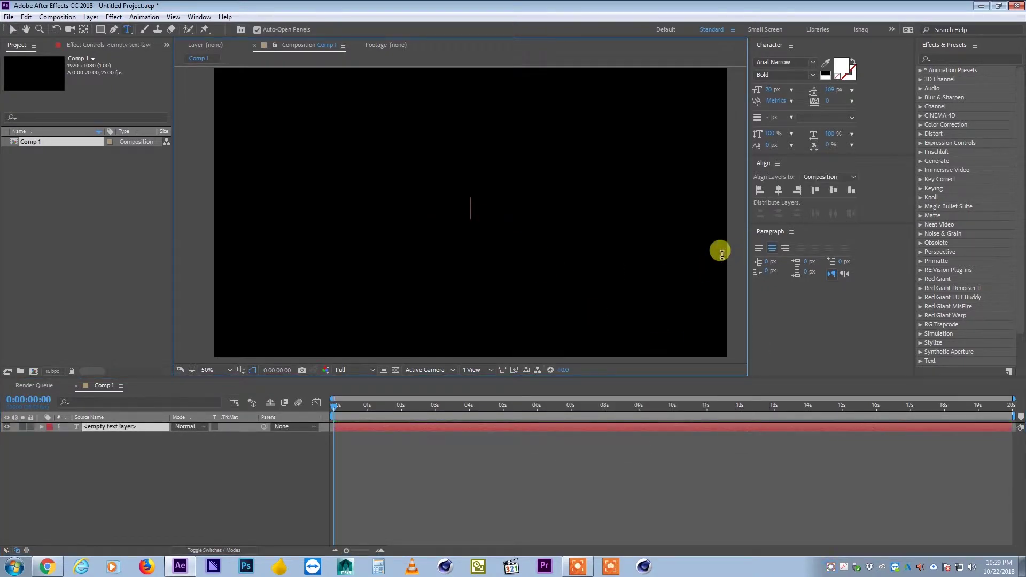
text(PAKISTAN)
click(418, 447)
click(427, 431)
click(13, 29)
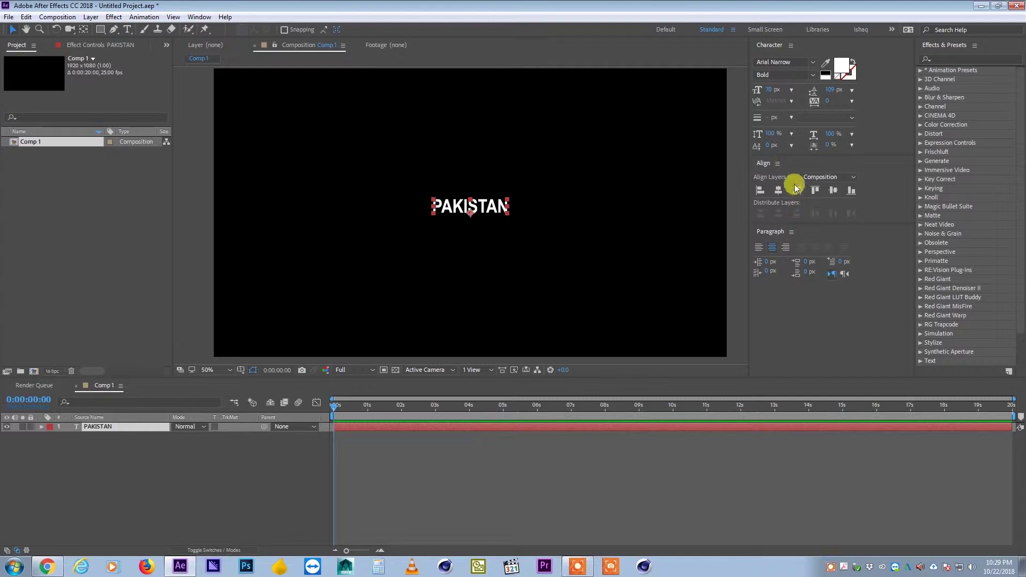
- Enlarge the PAKISTAN text to 262 px and display the title/action safe guides
drag(768, 89, 854, 70)
drag(549, 187, 548, 206)
click(240, 370)
click(268, 383)
- Centre the PAKISTAN text horizontally and vertically in the composition
drag(460, 210, 459, 220)
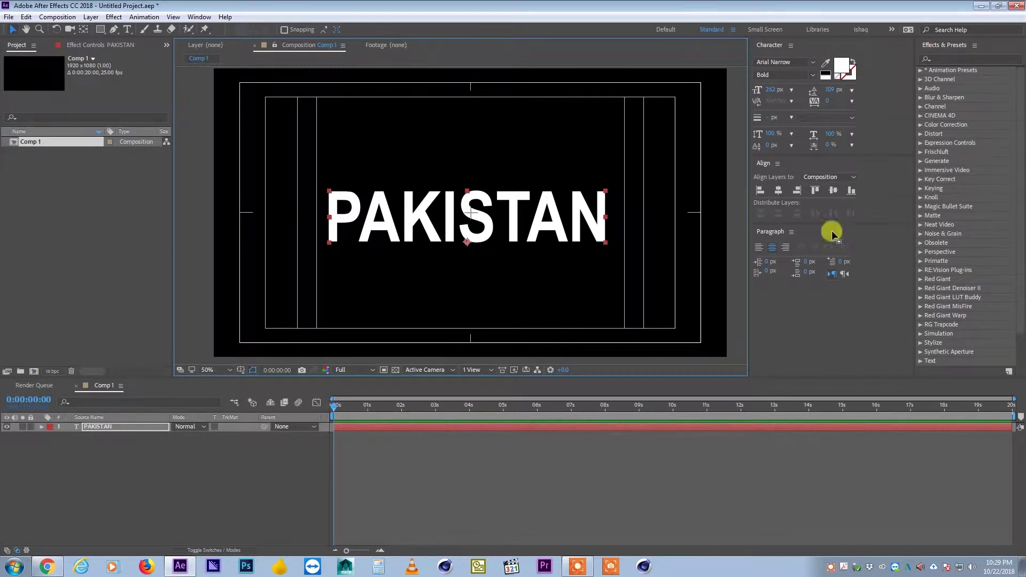
click(773, 248)
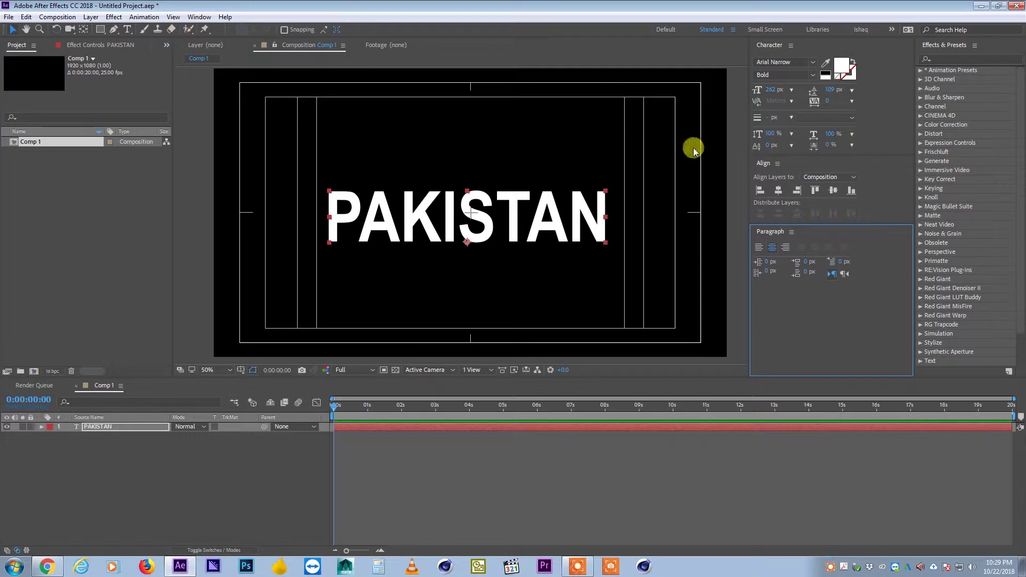
click(777, 189)
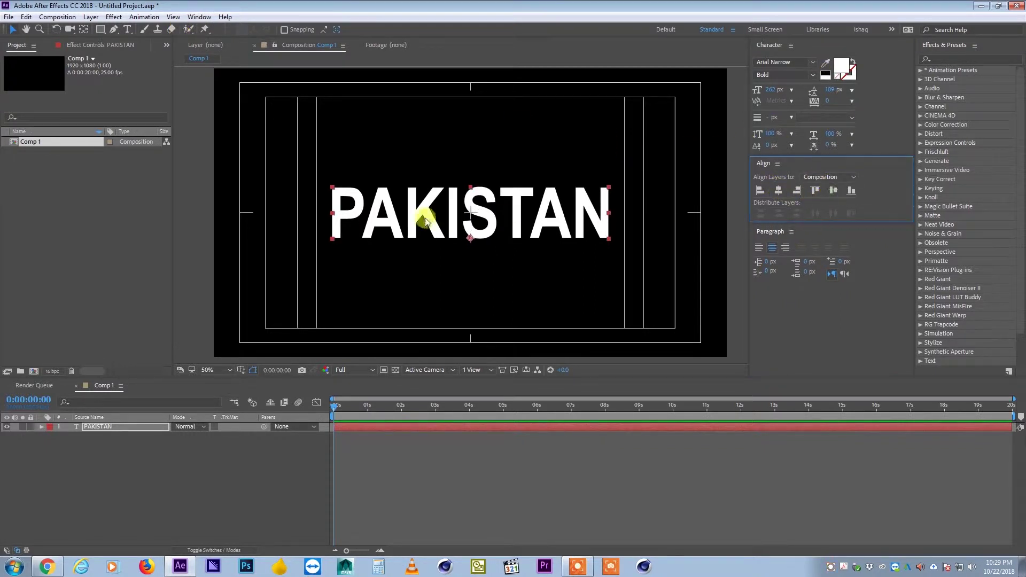
click(350, 448)
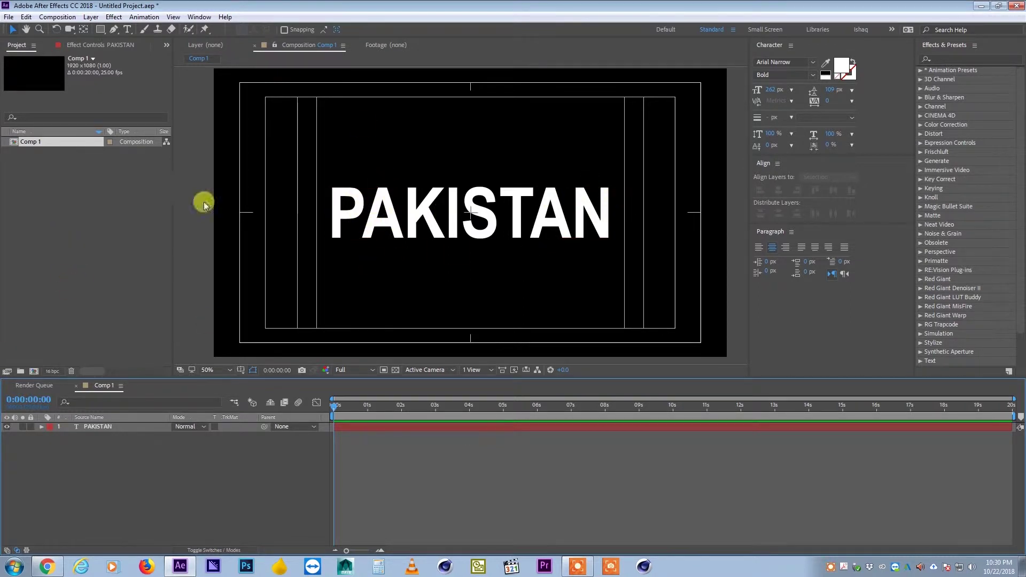
- Create shapes from the PAKISTAN text layer
click(122, 431)
drag(153, 378, 152, 373)
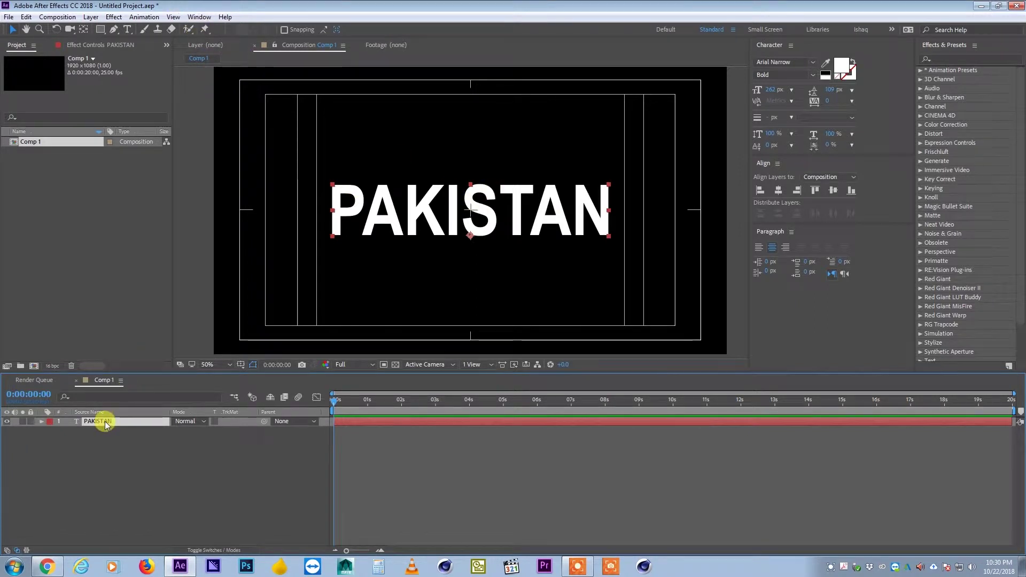
click(92, 17)
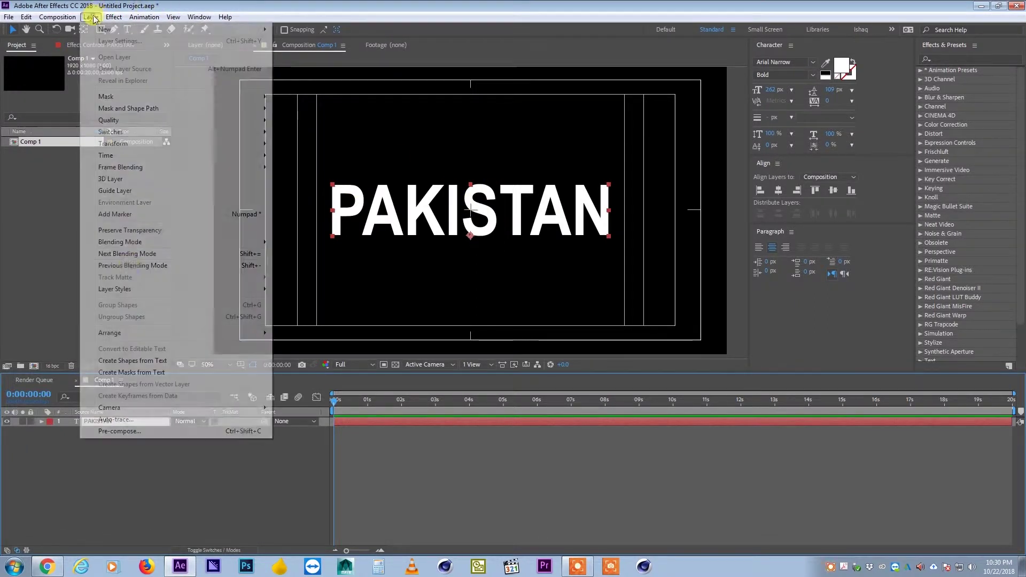
click(131, 361)
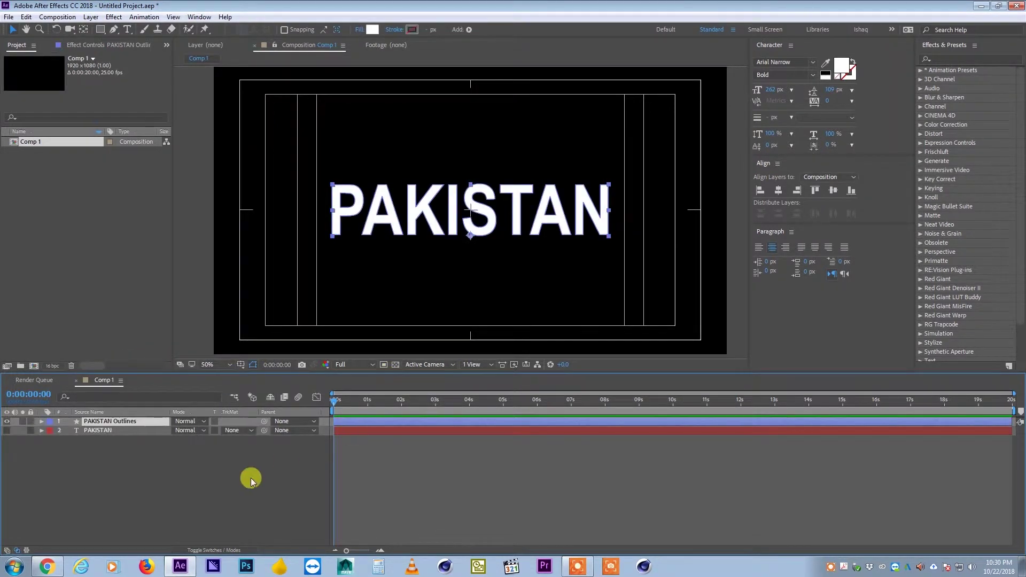
- Compare the outlines layer with the original text layer and examine each letter's shape group in the outlines contents
click(105, 428)
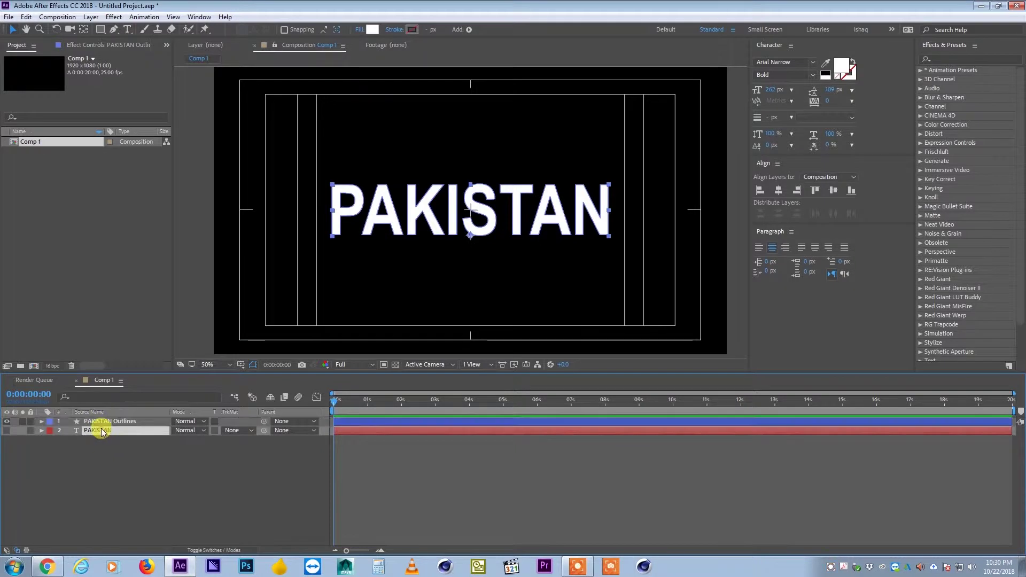
click(104, 421)
click(102, 429)
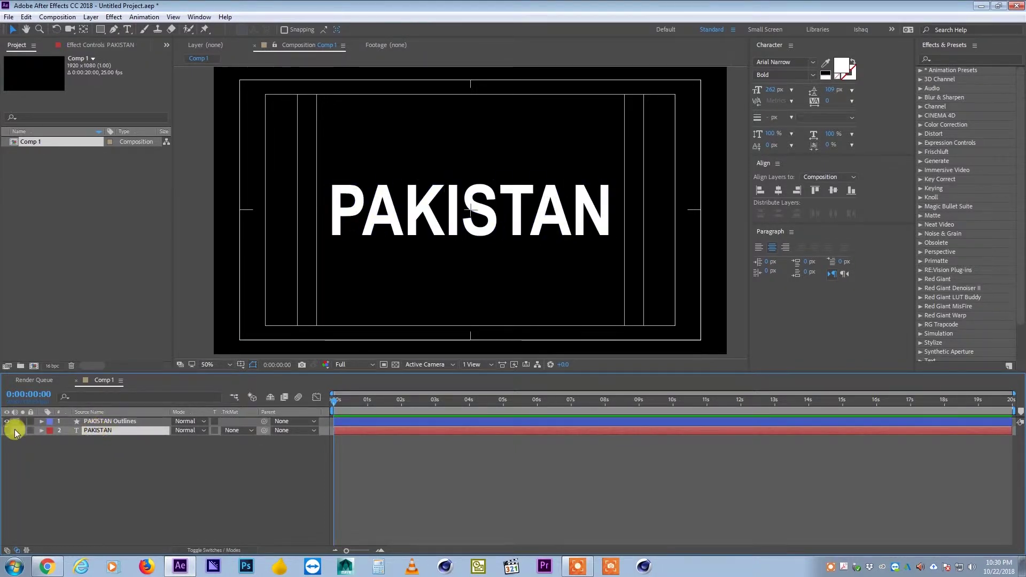
click(116, 421)
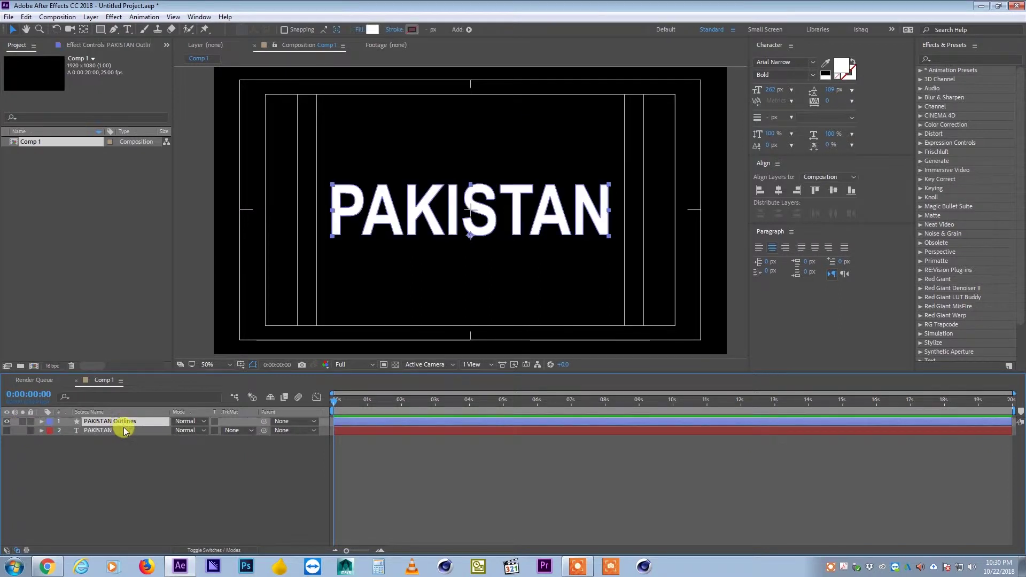
drag(139, 374, 143, 358)
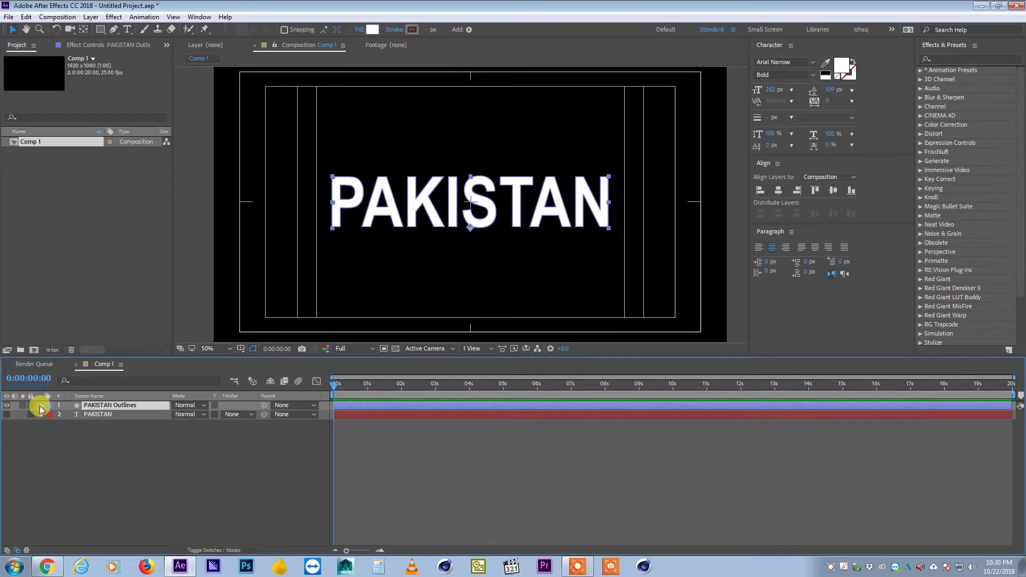
click(40, 407)
click(51, 415)
click(69, 424)
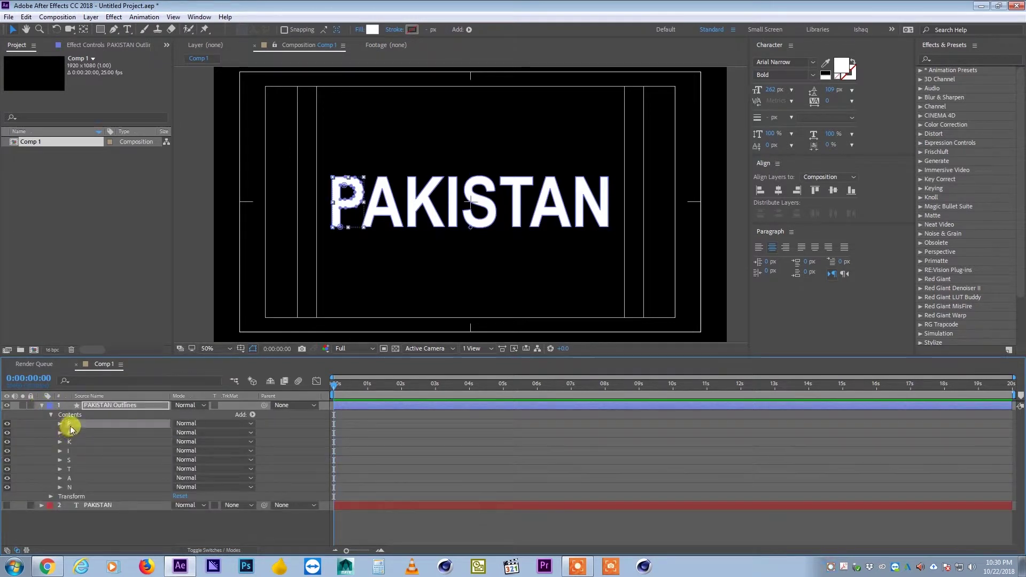
click(73, 433)
click(74, 442)
click(76, 451)
click(76, 461)
click(77, 470)
click(76, 478)
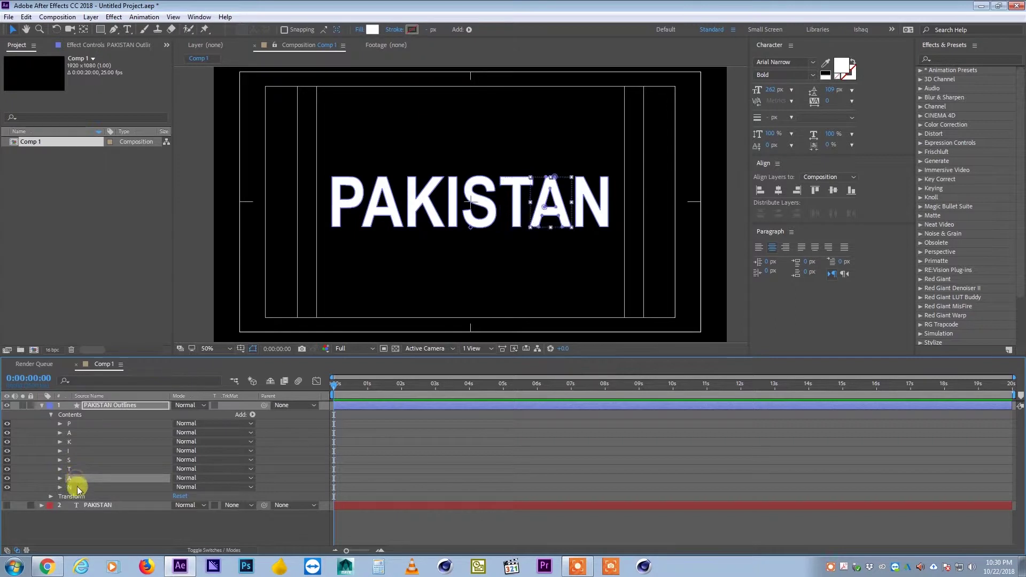
click(76, 487)
click(73, 424)
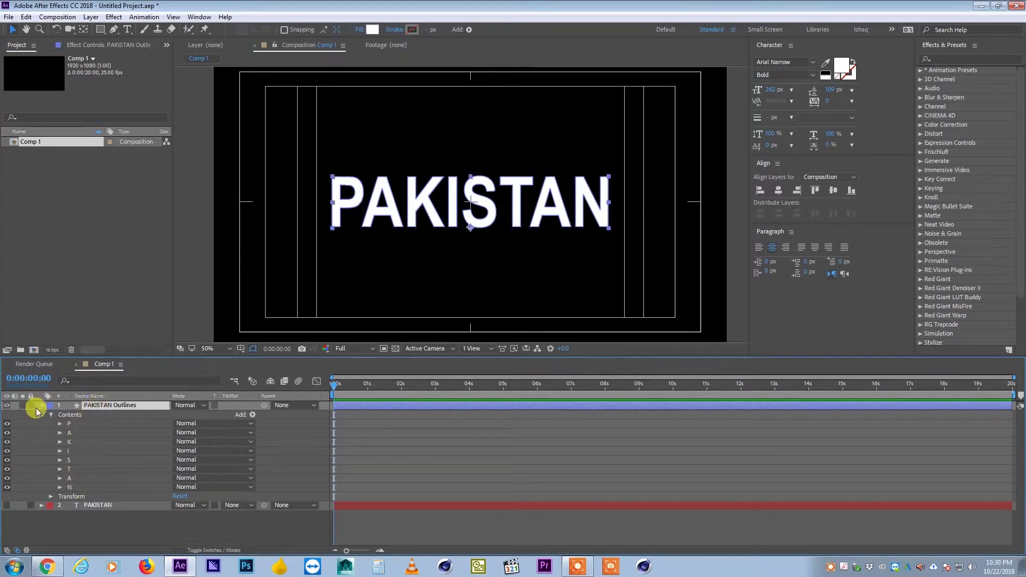
click(42, 405)
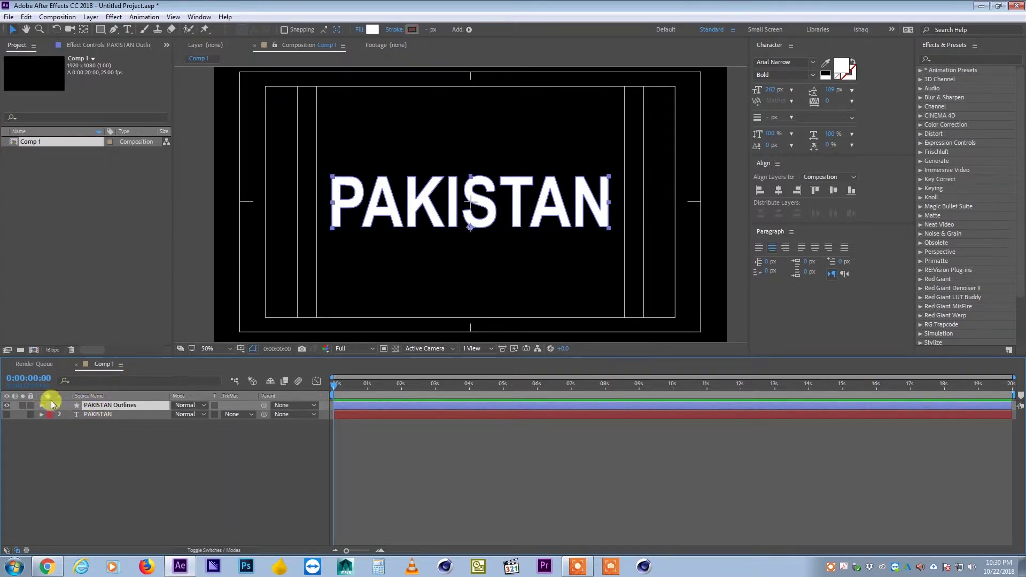
- Set the fill of the PAKISTAN Outlines layer to None
click(357, 31)
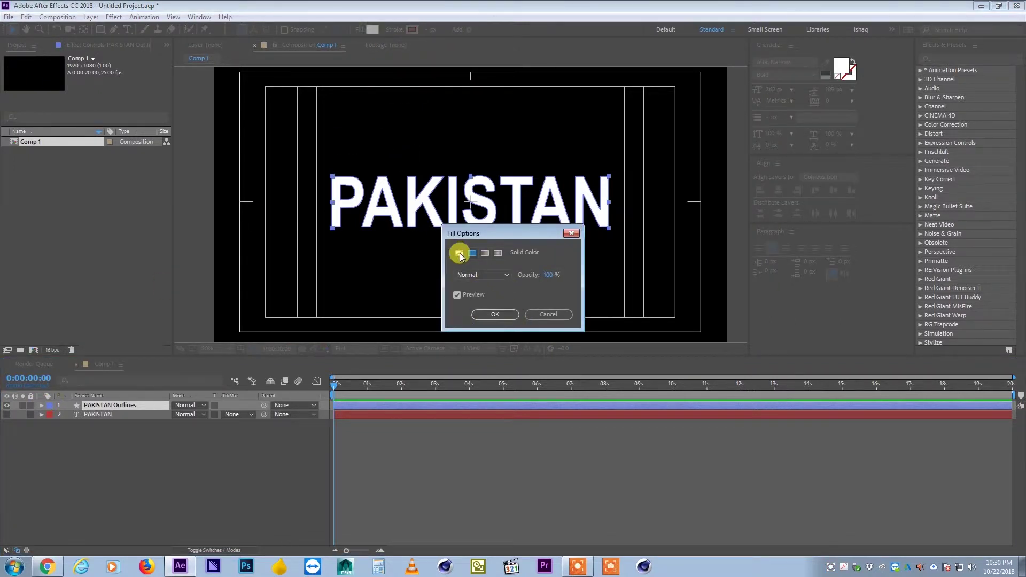
click(459, 253)
click(493, 314)
click(373, 474)
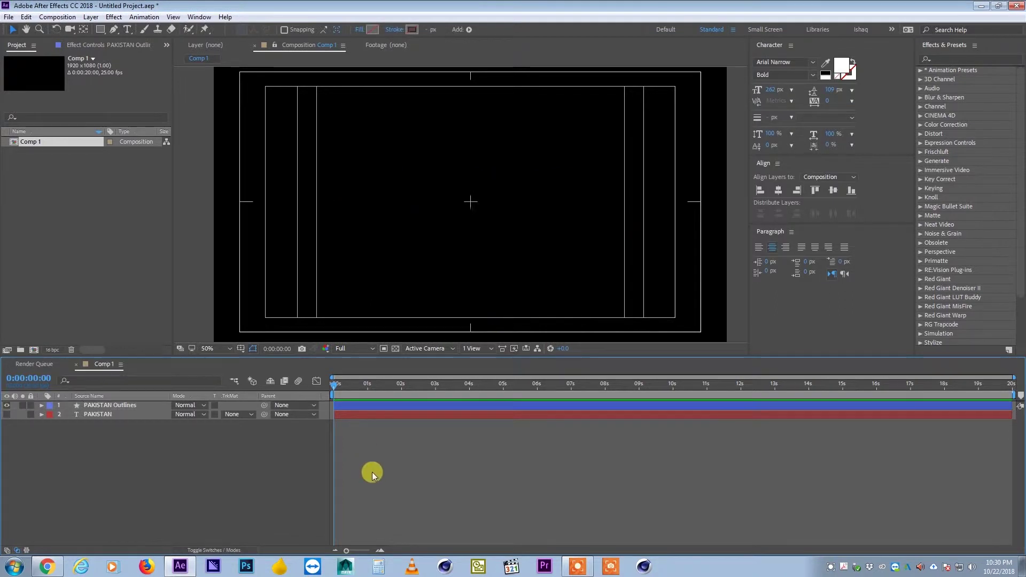
click(160, 405)
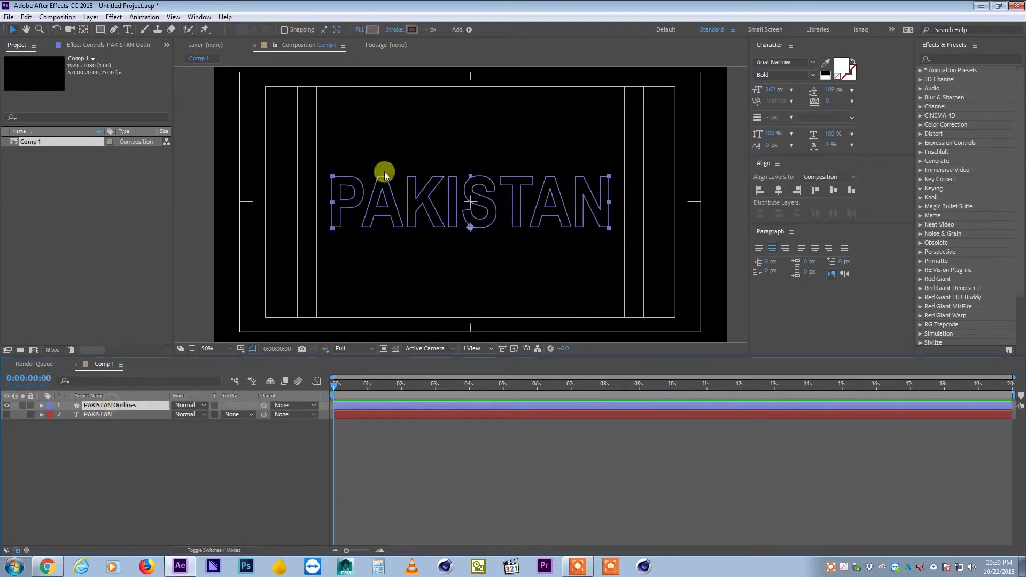
click(359, 30)
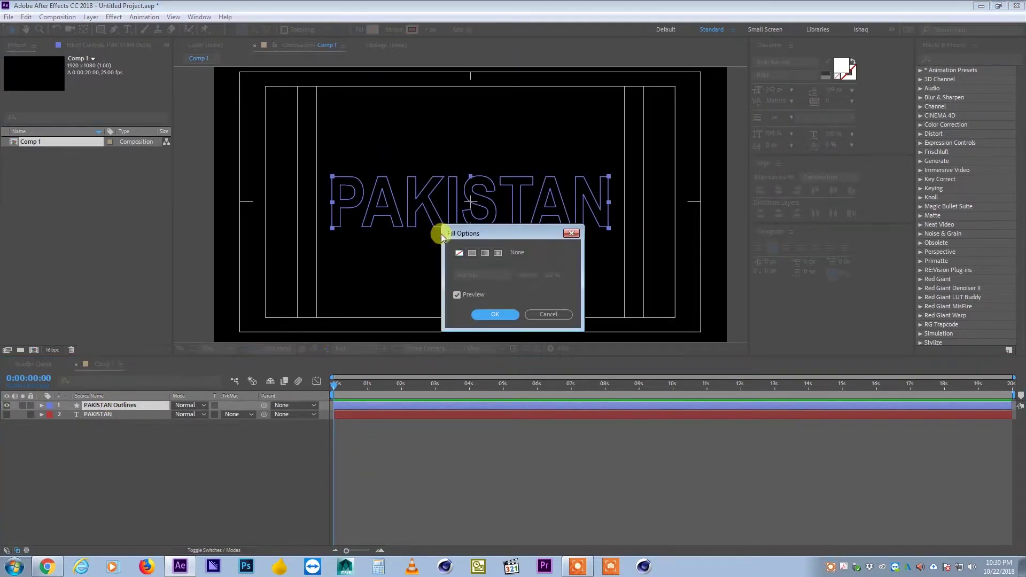
click(495, 314)
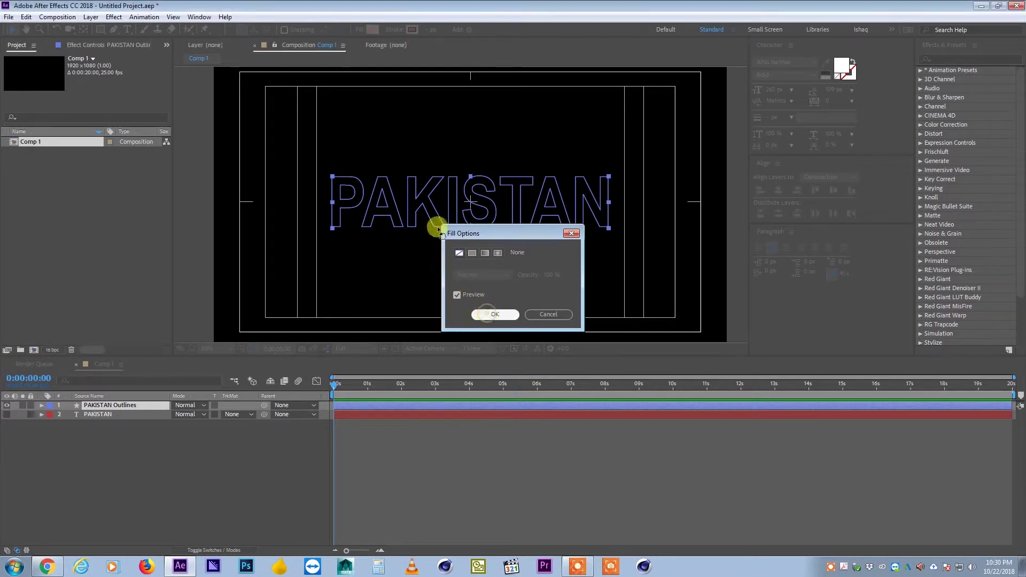
- Give the PAKISTAN Outlines layer a Solid Color stroke
click(398, 29)
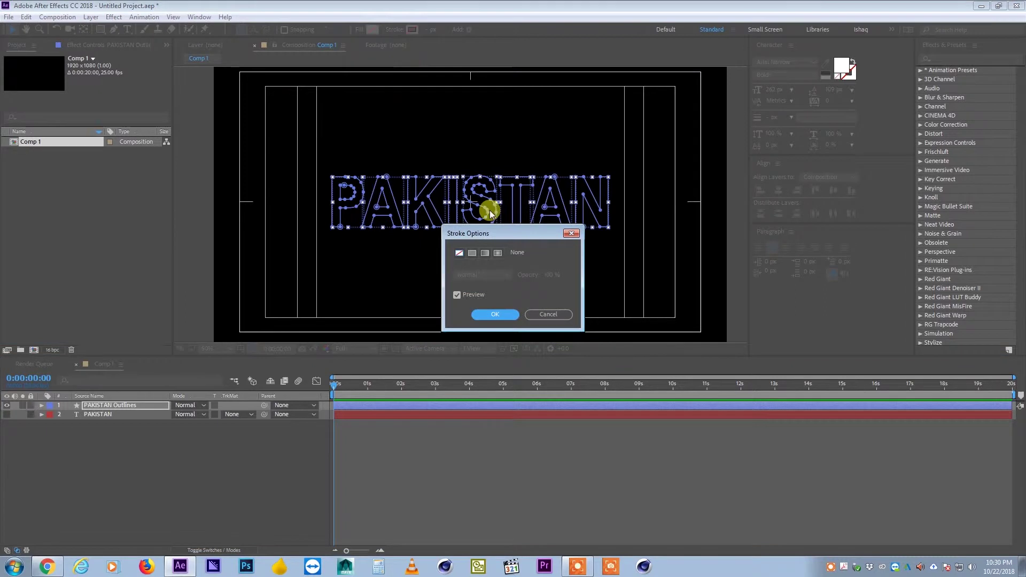
click(471, 253)
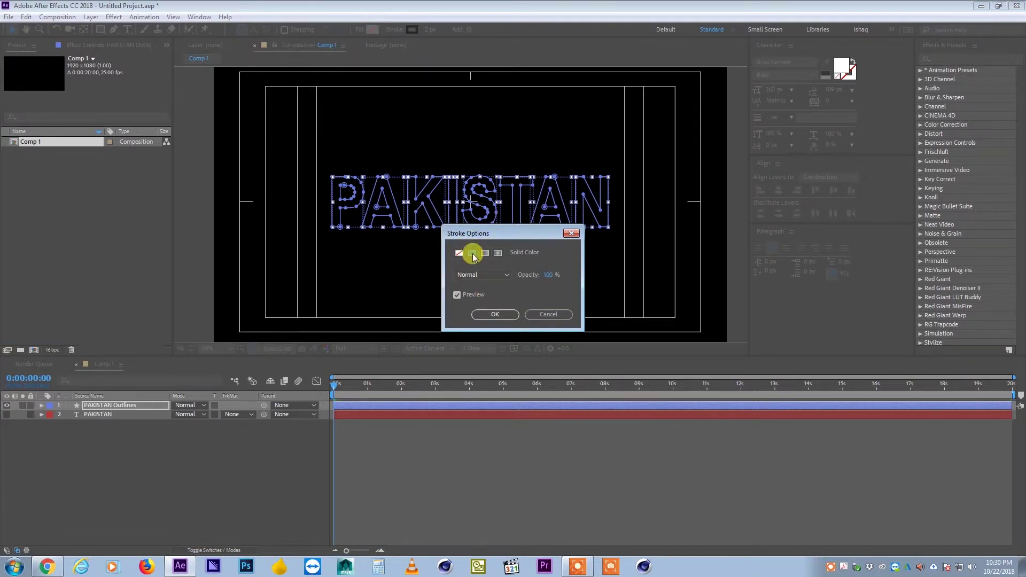
click(484, 314)
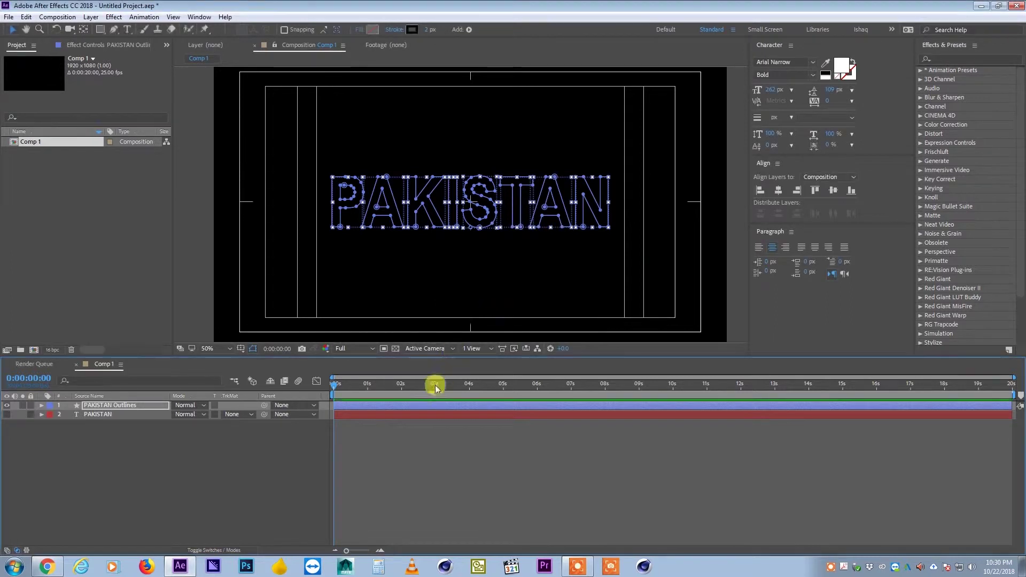
- Change the outlines' stroke colour to bright green and increase the stroke width
click(412, 30)
mouse_move(509, 227)
mouse_down()
mouse_move(474, 266)
mouse_move(527, 214)
mouse_up()
drag(534, 270, 536, 310)
click(603, 217)
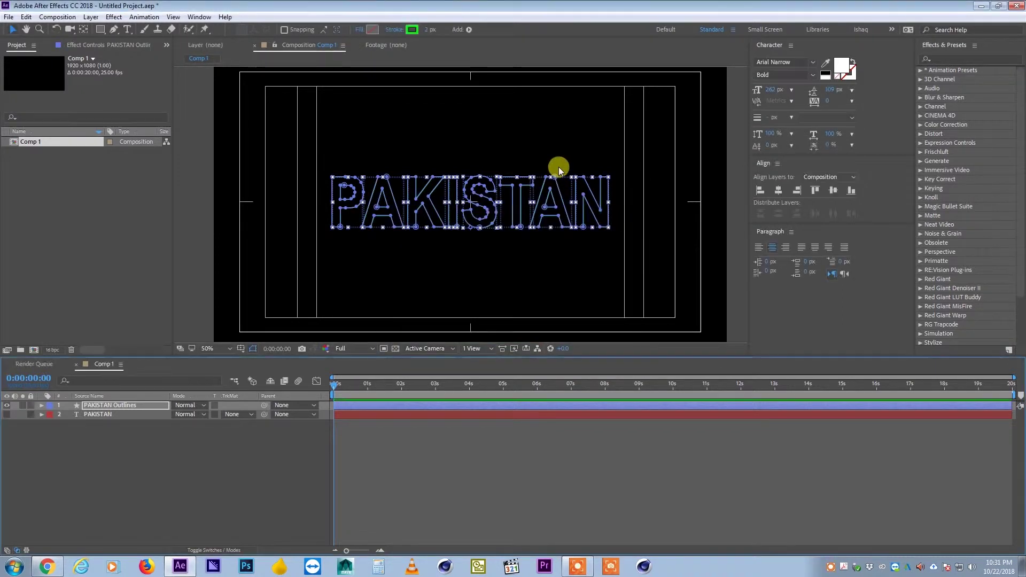
drag(425, 35, 432, 32)
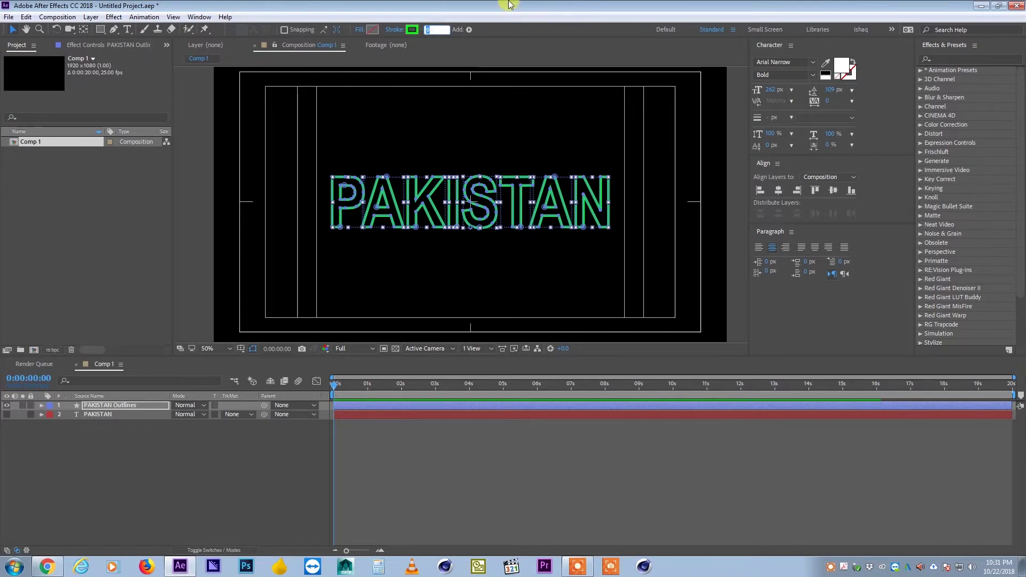
click(426, 457)
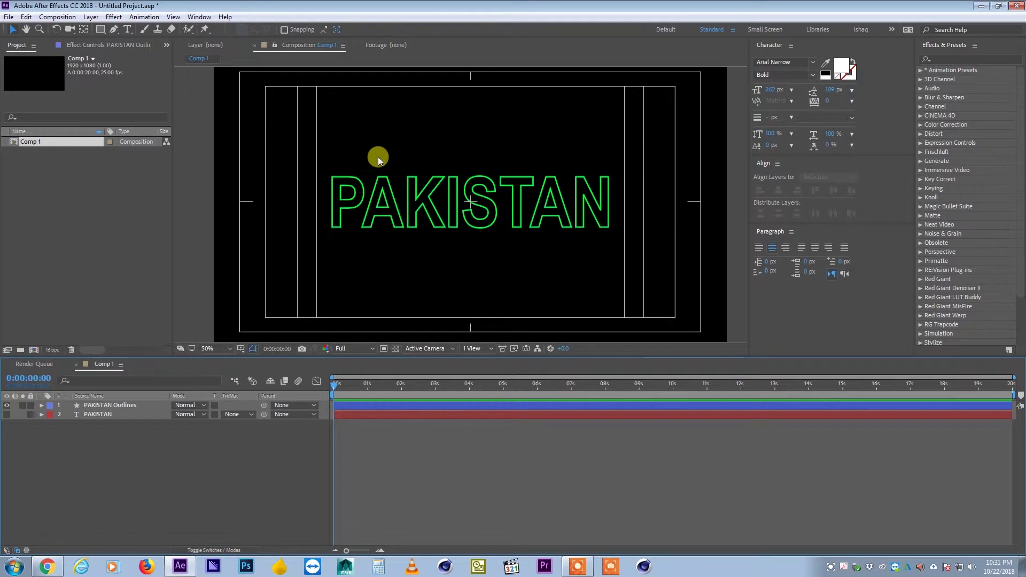
- Examine the letter shape groups inside the PAKISTAN Outlines layer, one letter after another
click(42, 406)
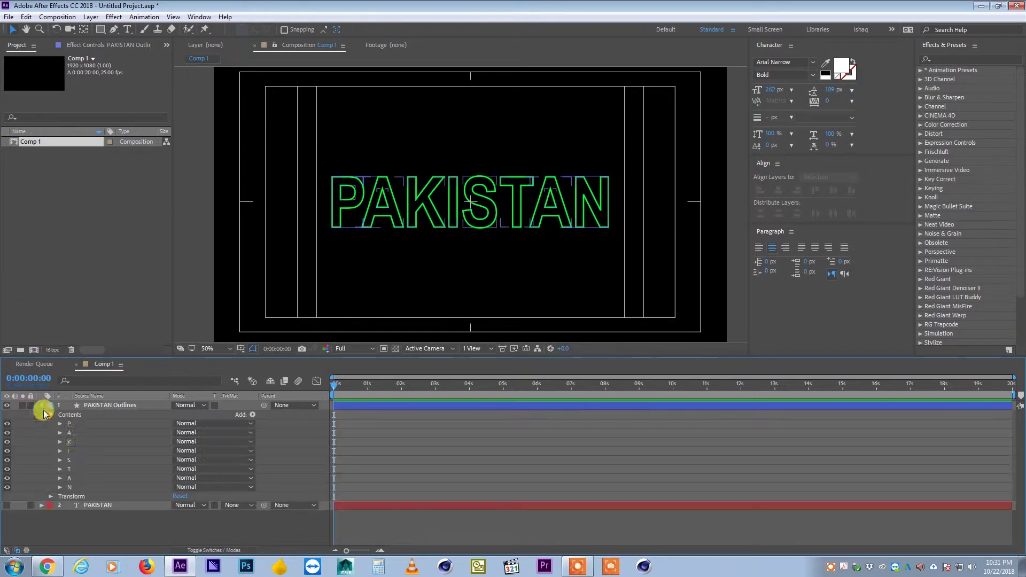
click(114, 407)
click(114, 407)
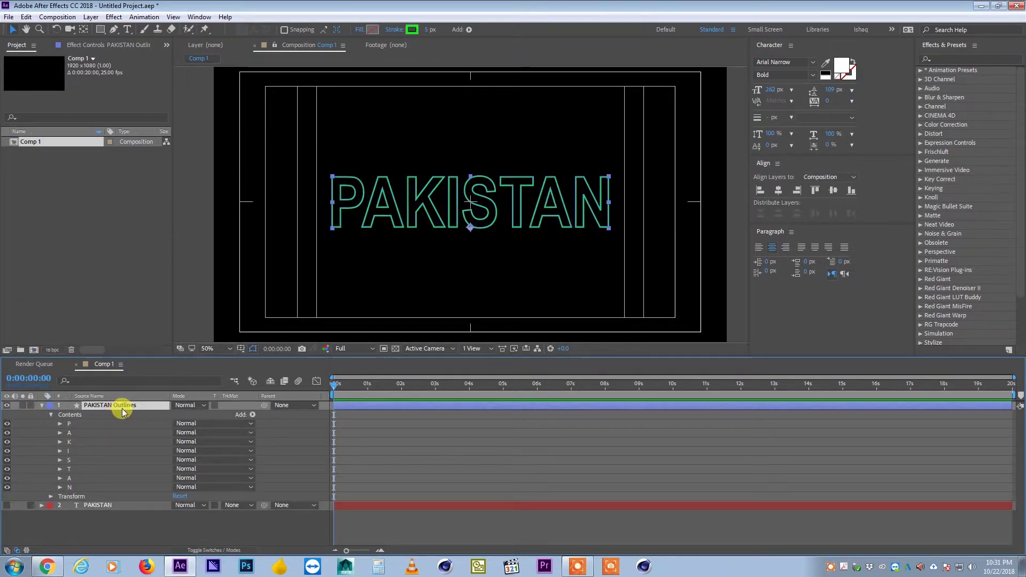
click(81, 433)
click(82, 442)
click(84, 451)
click(85, 459)
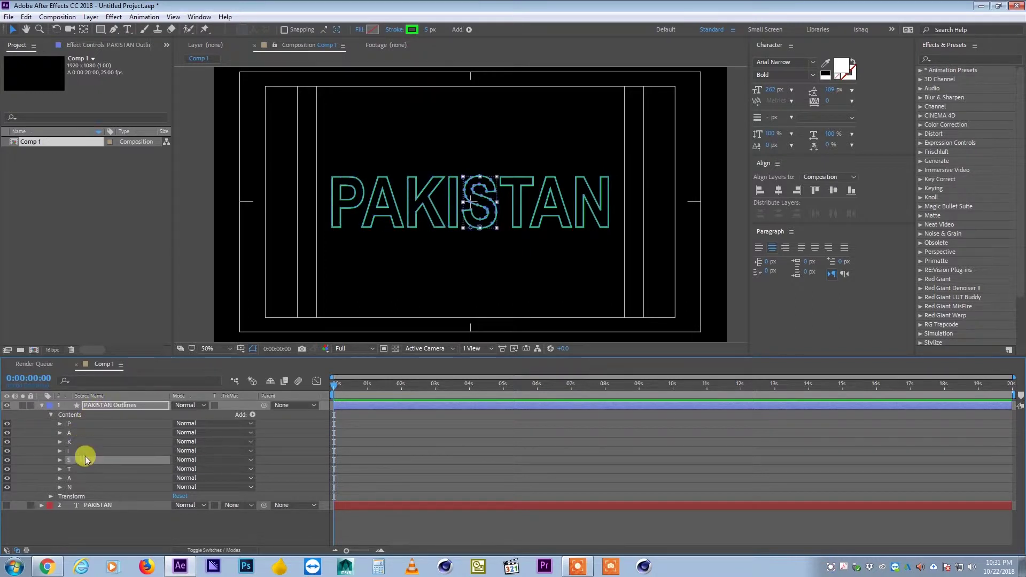
click(90, 469)
click(87, 478)
click(85, 487)
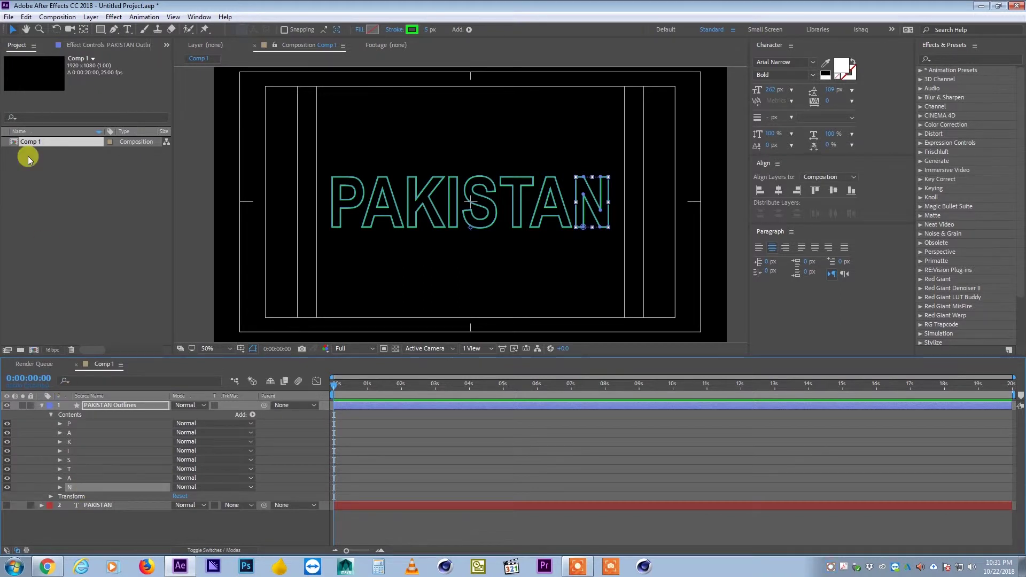
- Duplicate the PAKISTAN Outlines layer seven times to have one outlines layer for each of the eight letters
drag(137, 356, 140, 352)
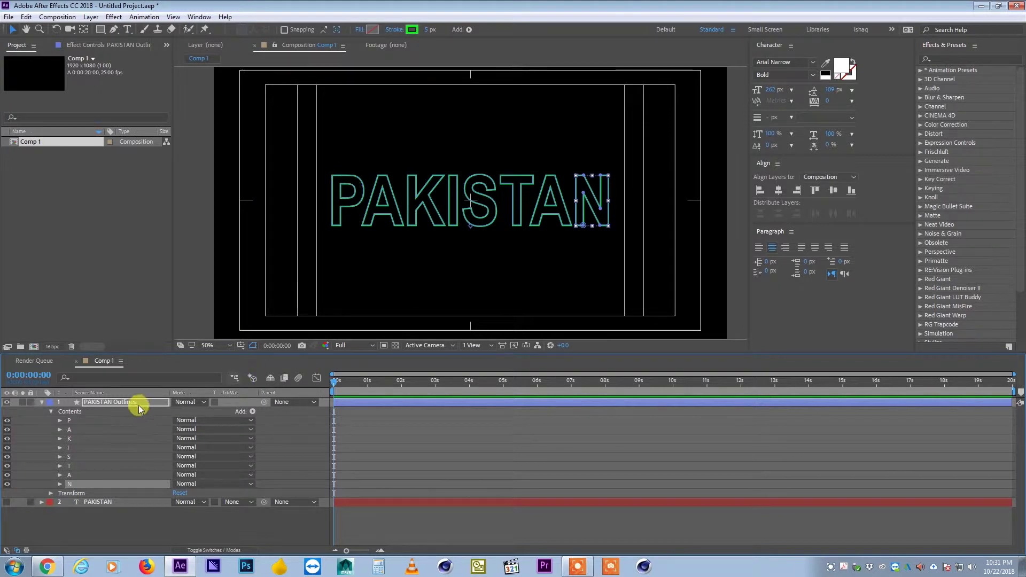
click(79, 404)
click(41, 402)
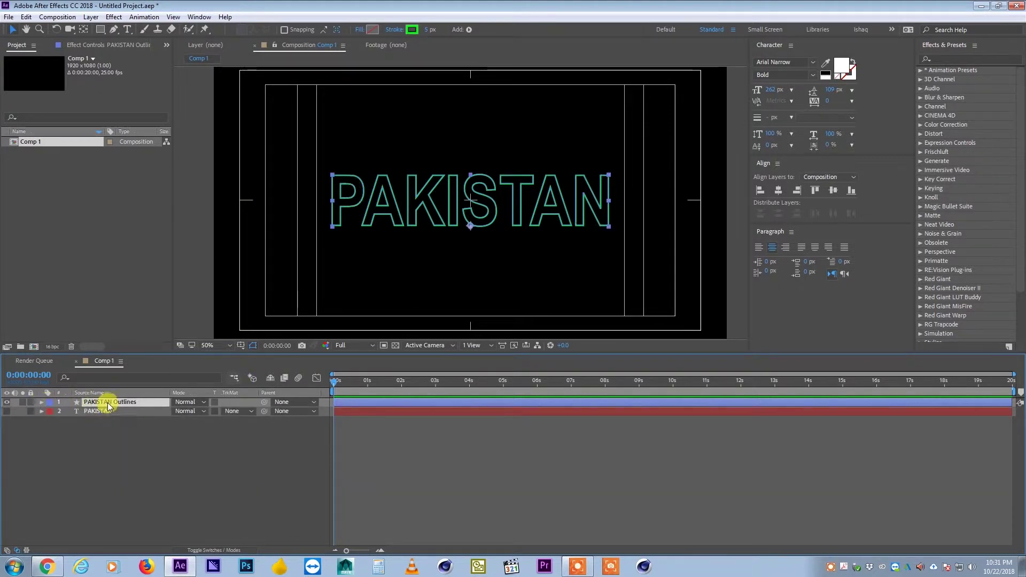
drag(166, 353, 167, 336)
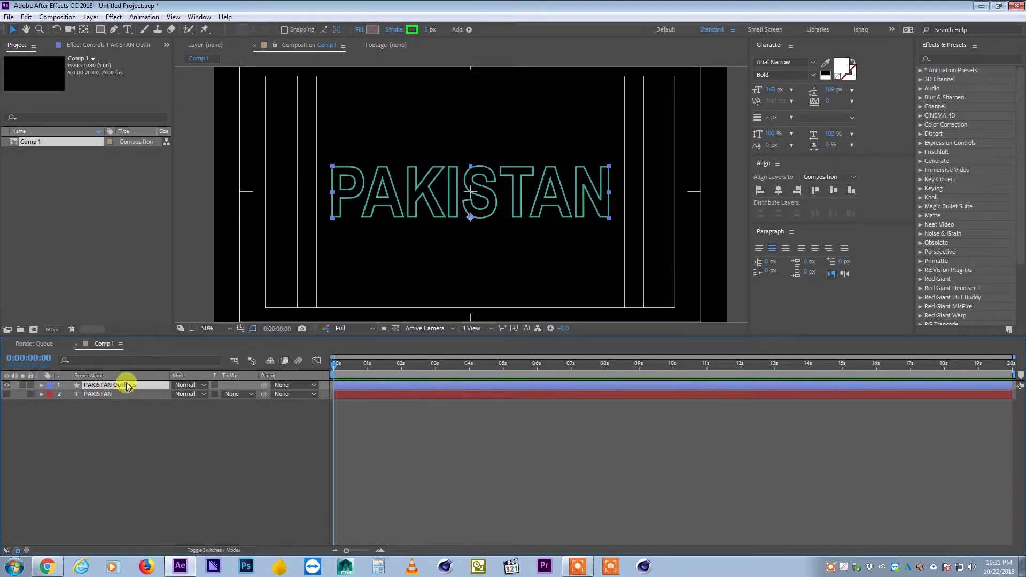
key(ctrl+d)
key(ctrl+d)
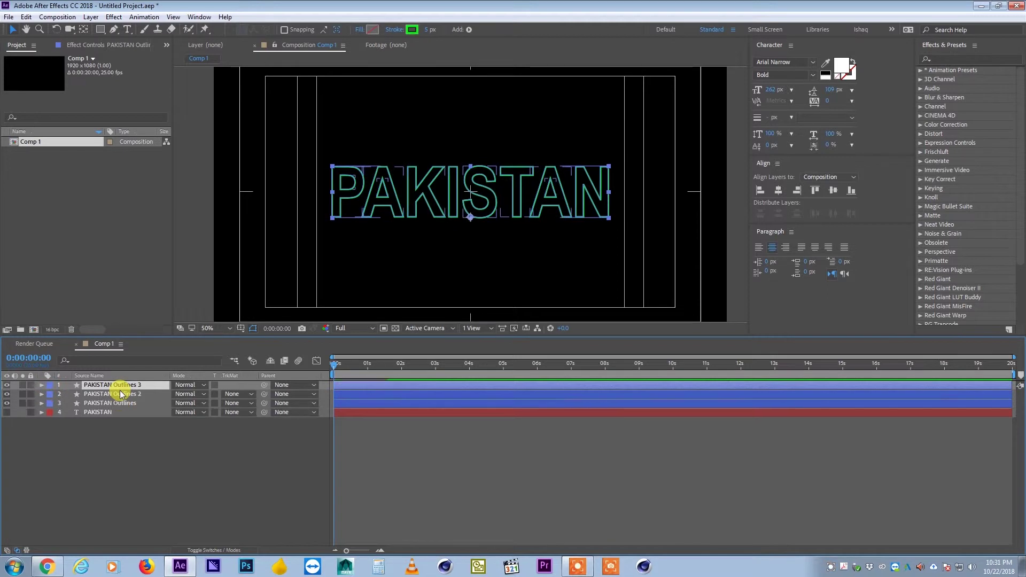
key(ctrl+d)
key(ctrl+d)
key(ctrl+d)
key(ctrl+d)
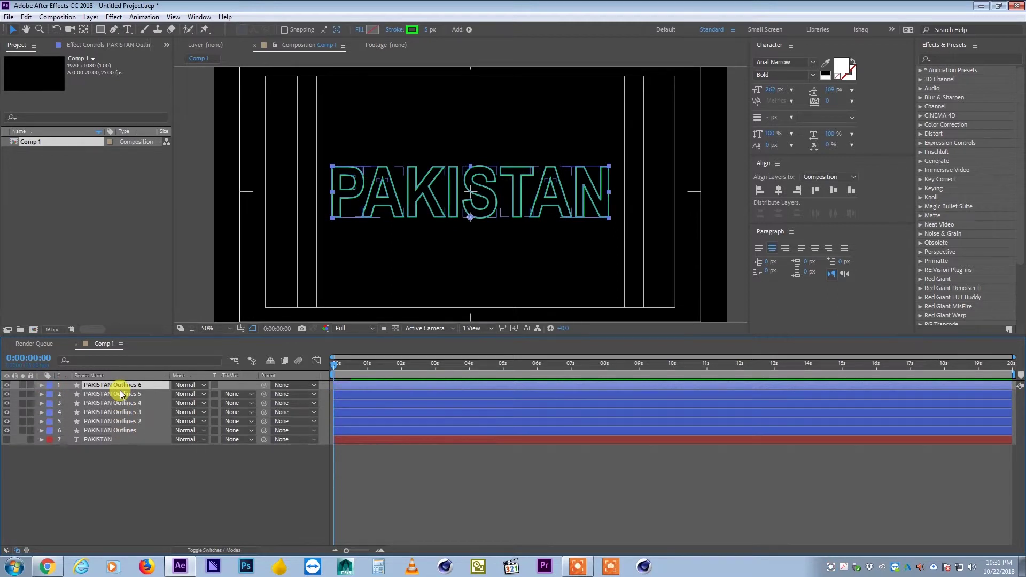
key(ctrl+d)
- Rename the original PAKISTAN Outlines layer, at the bottom of the outline copies, as P
click(104, 448)
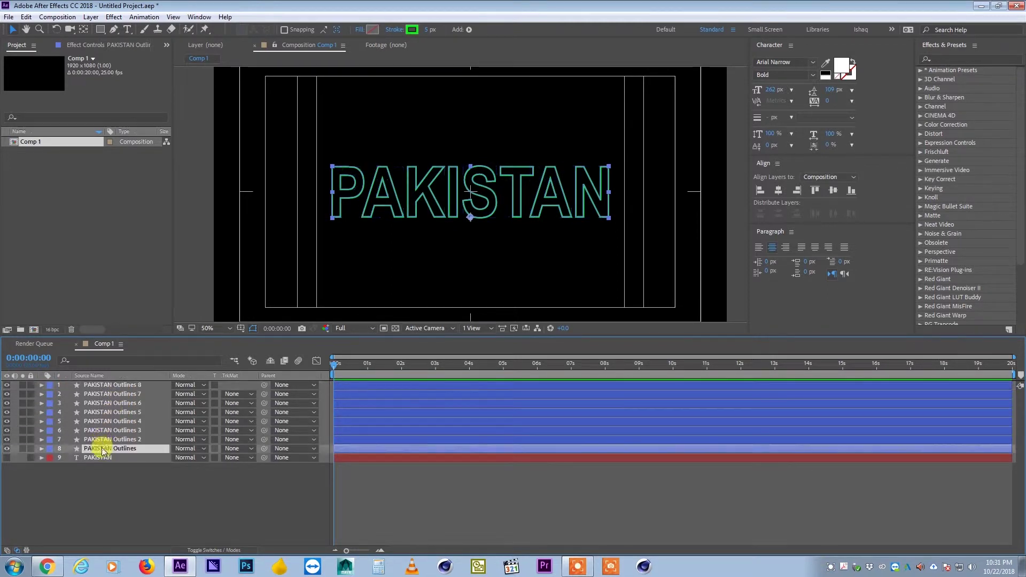
key(Return)
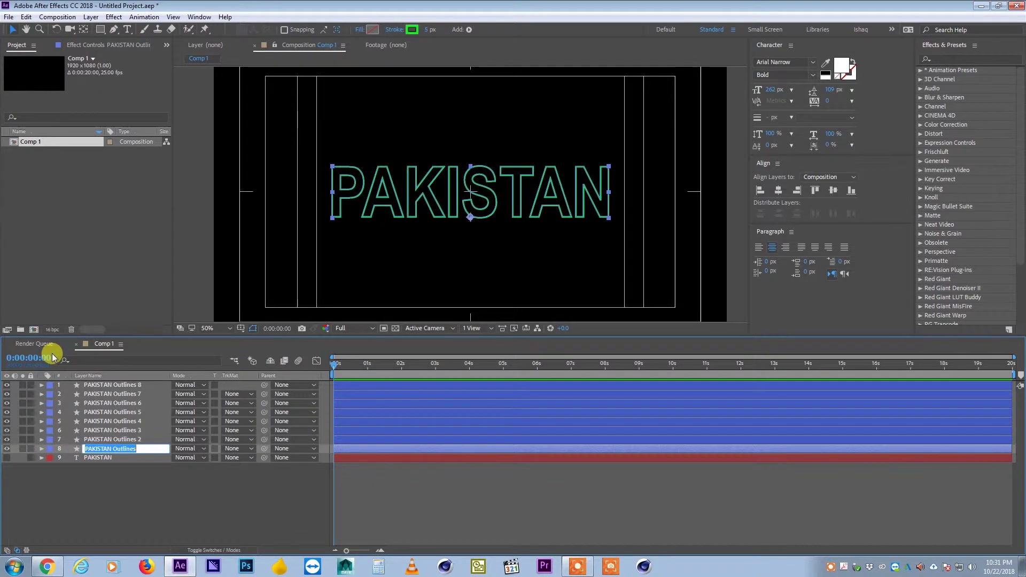
text(P)
key(Return)
- Solo the P layer and delete every letter group except P from its contents
click(23, 448)
click(42, 448)
click(69, 467)
click(70, 475)
shift+click(74, 531)
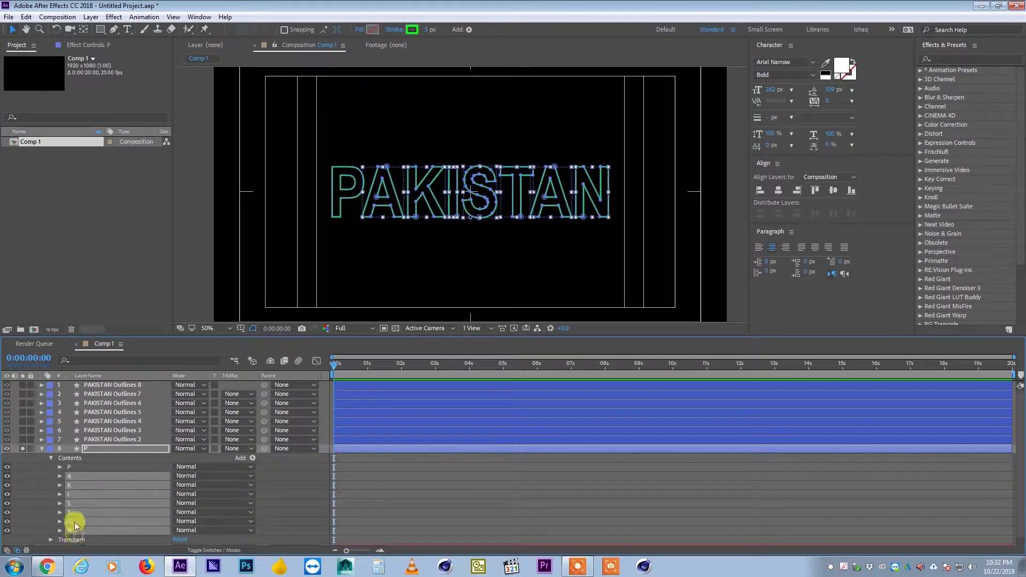
key(Delete)
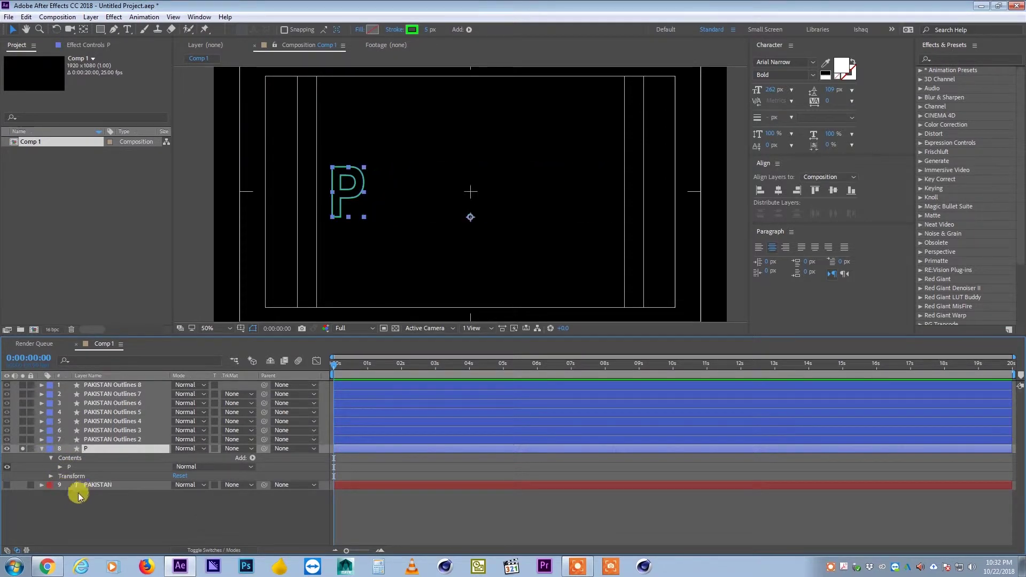
click(42, 449)
- Solo PAKISTAN Outlines 2 and delete every letter group except the first A from its contents
click(85, 440)
click(23, 439)
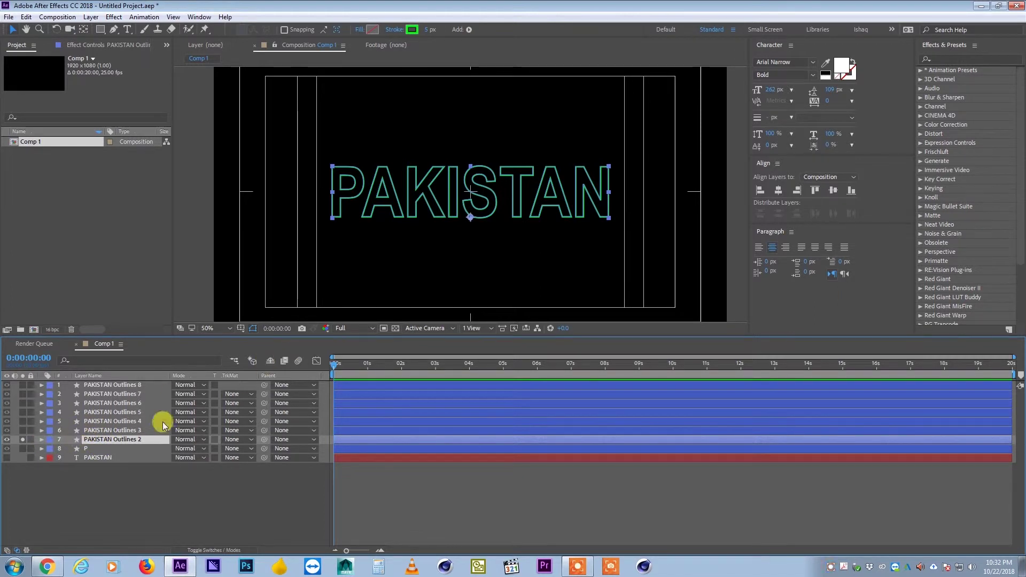
click(41, 439)
click(51, 450)
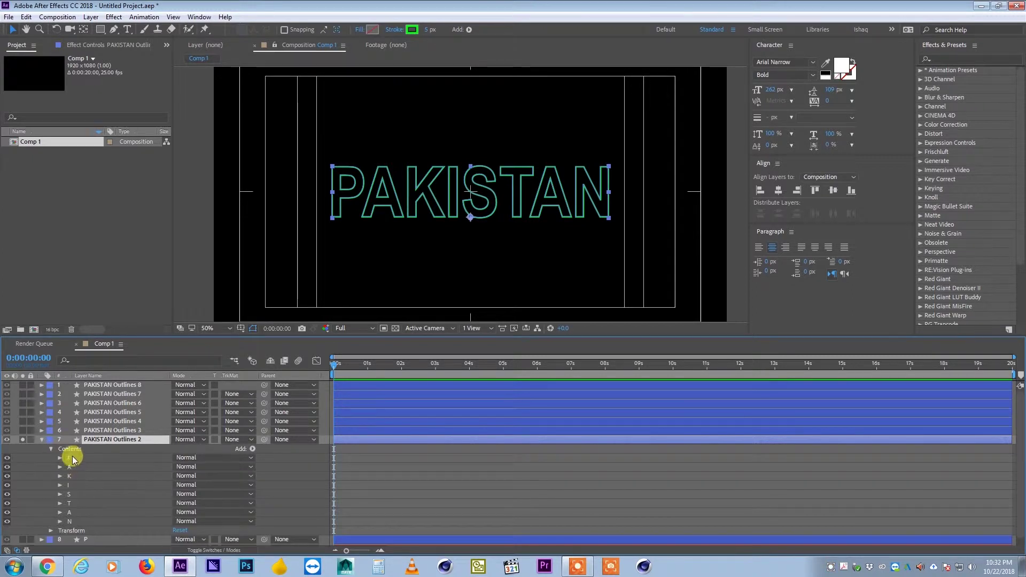
click(72, 458)
key(Delete)
click(74, 467)
shift+click(73, 512)
key(Delete)
click(75, 458)
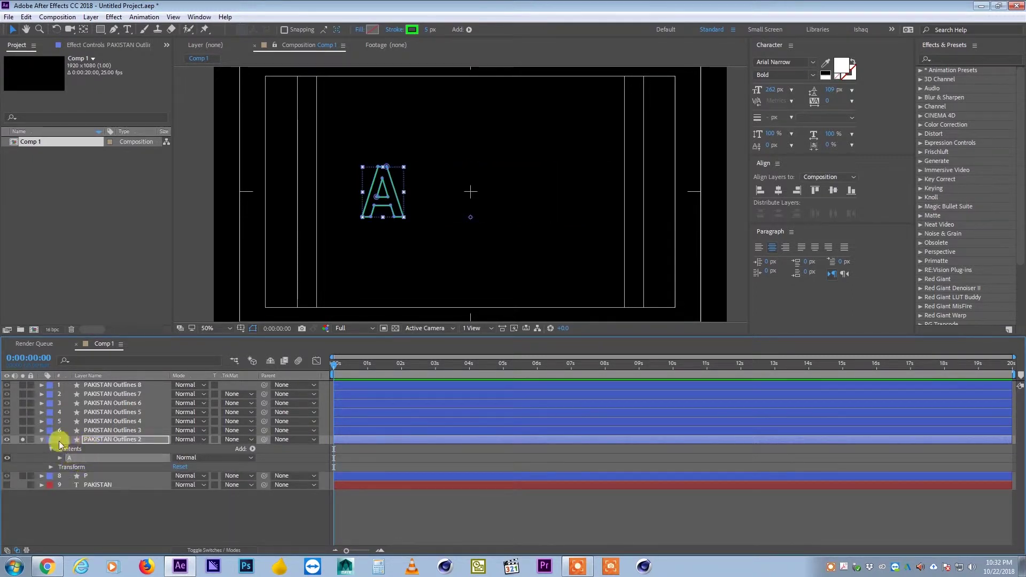
- Turn off solo for the PAKISTAN Outlines 2 layer and rename it A
click(42, 440)
click(22, 440)
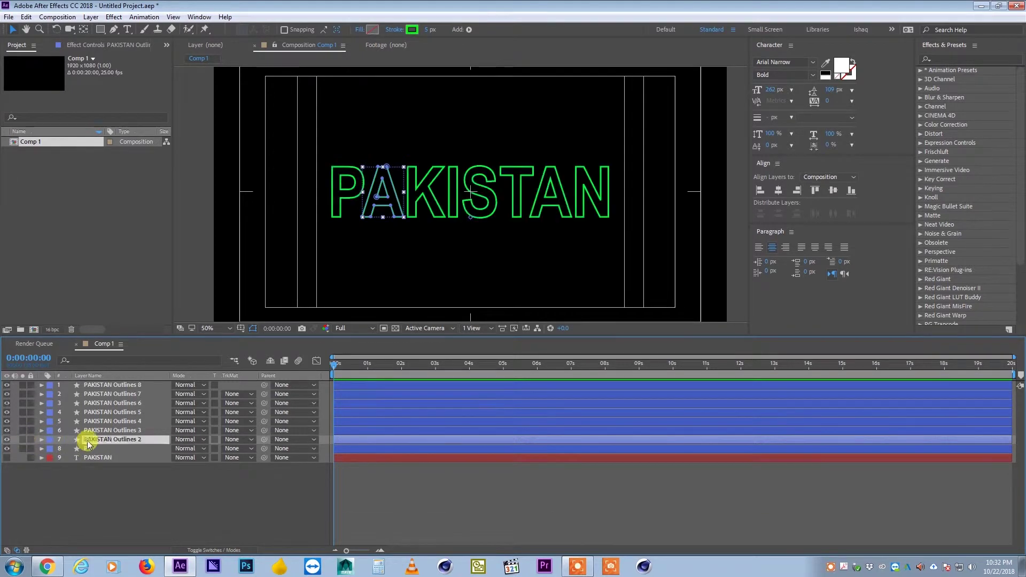
key(Return)
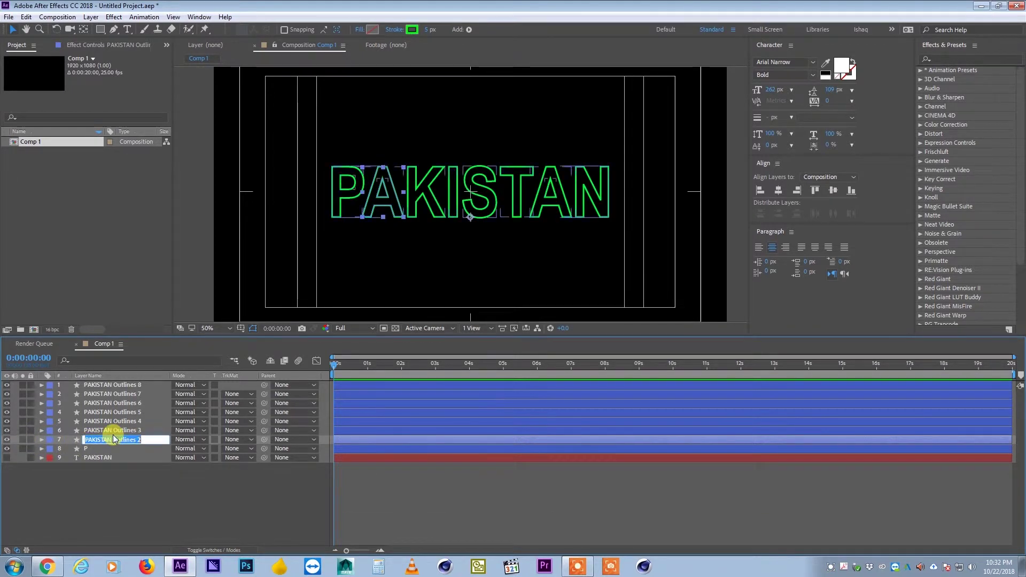
text(A)
key(Return)
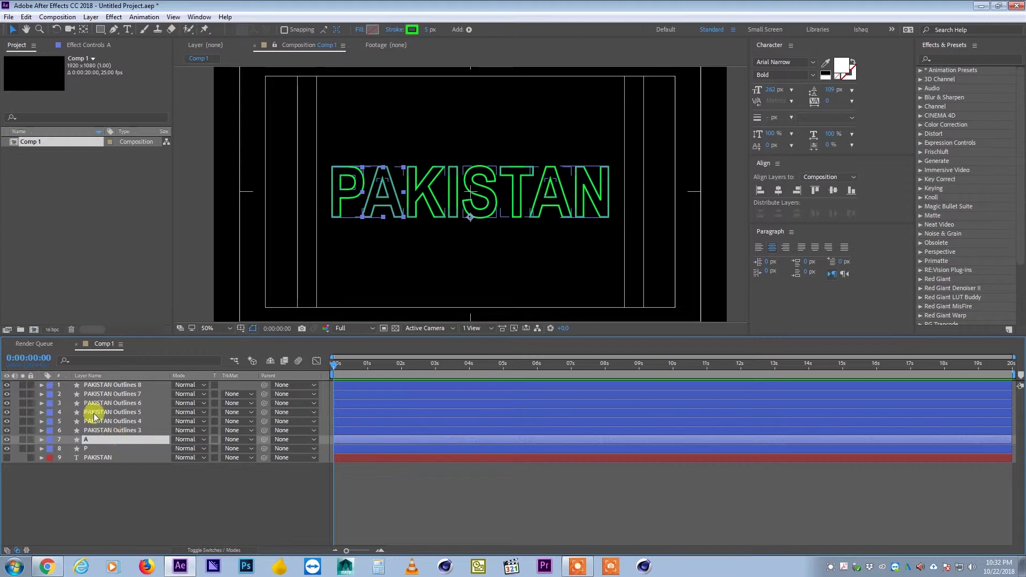
click(92, 431)
click(88, 441)
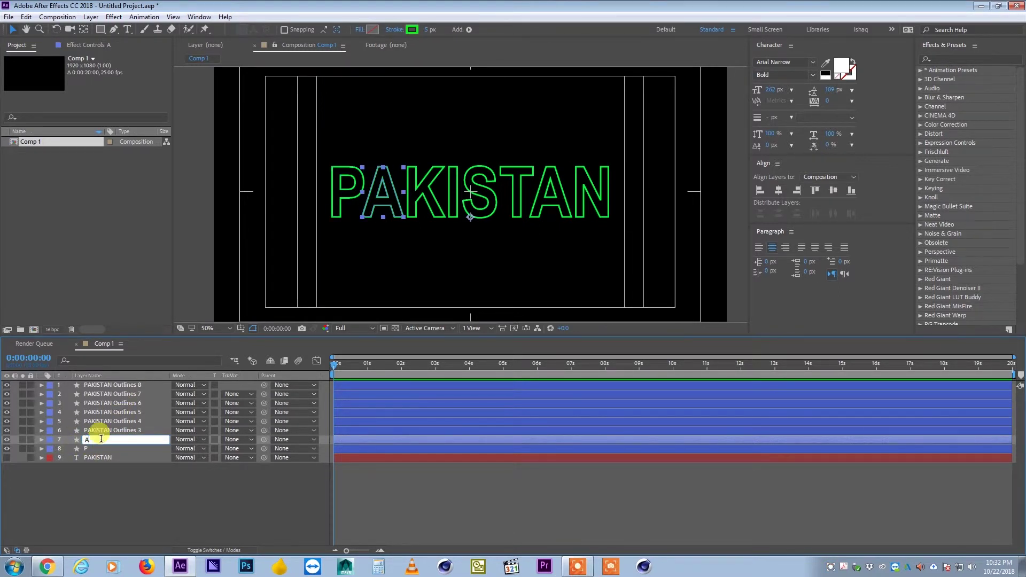
- Delete every letter group except K from PAKISTAN Outlines 3 and rename the layer K
click(101, 431)
click(41, 430)
click(51, 439)
click(71, 449)
shift+click(71, 458)
key(Delete)
click(73, 458)
shift+click(78, 493)
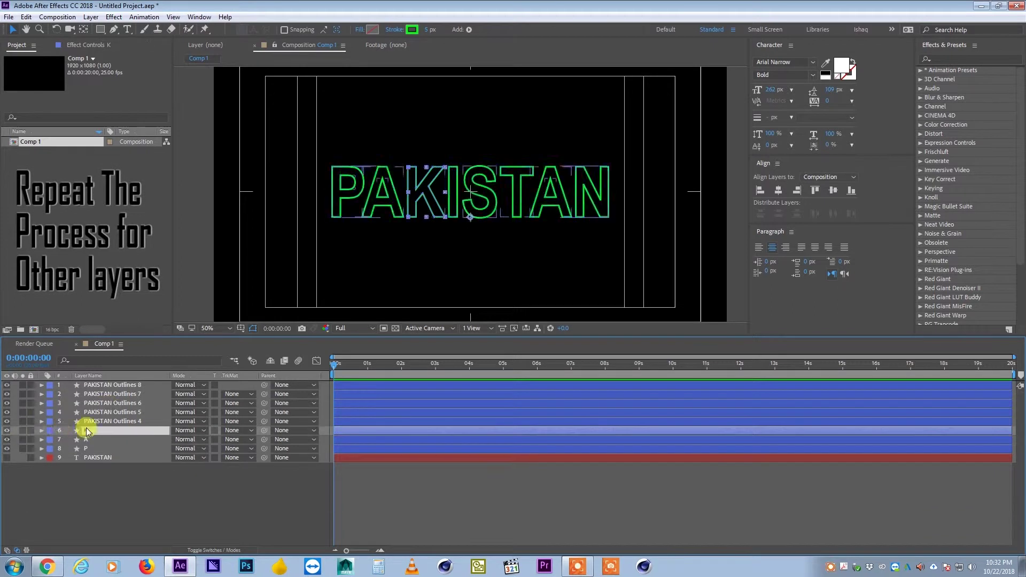
- Delete every letter group except I from PAKISTAN Outlines 4 and rename the layer I
click(42, 421)
click(50, 430)
click(71, 440)
shift+click(77, 458)
key(Delete)
click(75, 449)
shift+click(77, 475)
key(Delete)
ctrl+click(74, 466)
key(Delete)
click(71, 439)
shift+click(75, 458)
key(Delete)
- Reduce PAKISTAN Outlines 5 to 8 to the single letter groups S, T, the second A and N respectively
click(42, 412)
click(23, 412)
click(23, 403)
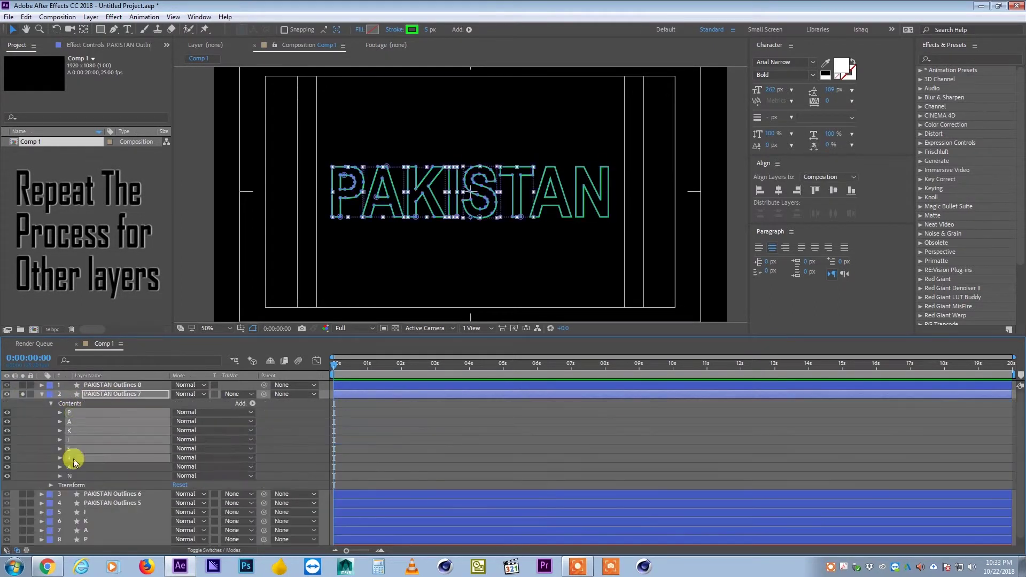
key(Delete)
click(42, 384)
key(Delete)
- Rename the four remaining outlines layers S, T, A and N
click(112, 412)
text(STA)
click(112, 385)
text(N)
key(Return)
- Check the letter layers one by one from the bottom up to N against the letters in the composition
click(96, 448)
click(97, 439)
click(97, 430)
click(97, 421)
click(97, 412)
click(98, 394)
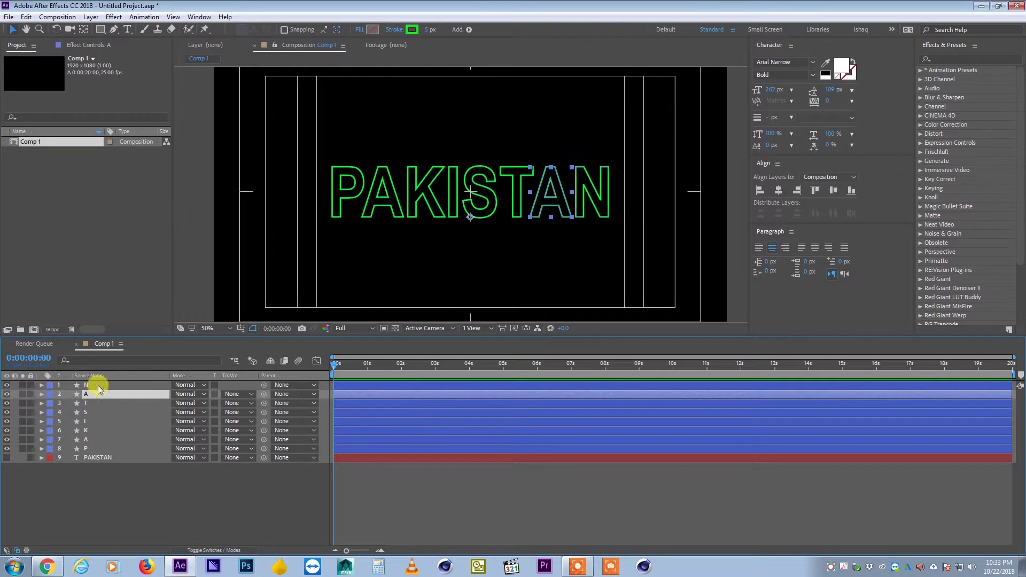
click(96, 385)
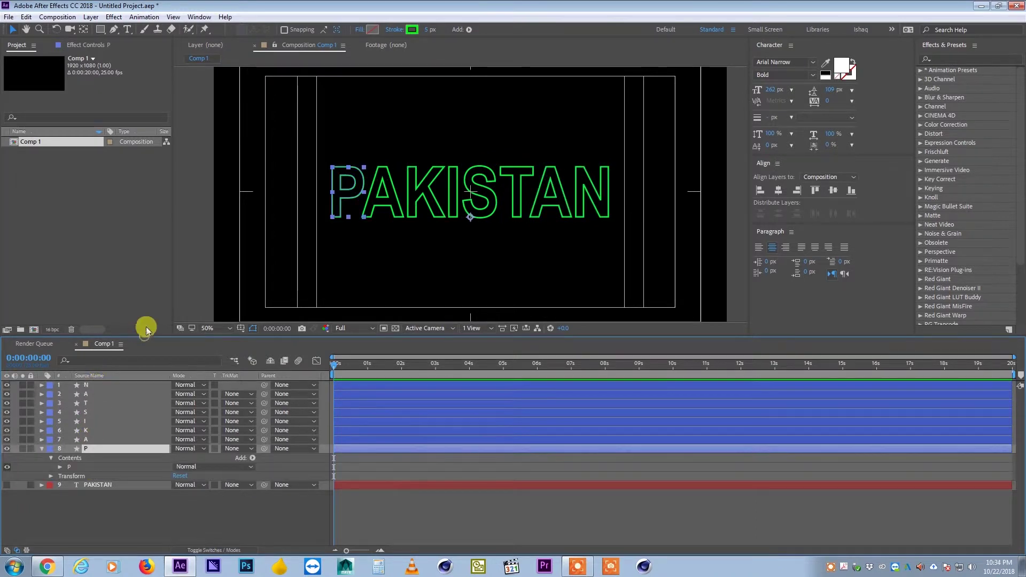
- Expand the P layer's shape group and examine its two paths, Merge Paths, Stroke, Fill and Transform entries
drag(145, 336, 148, 323)
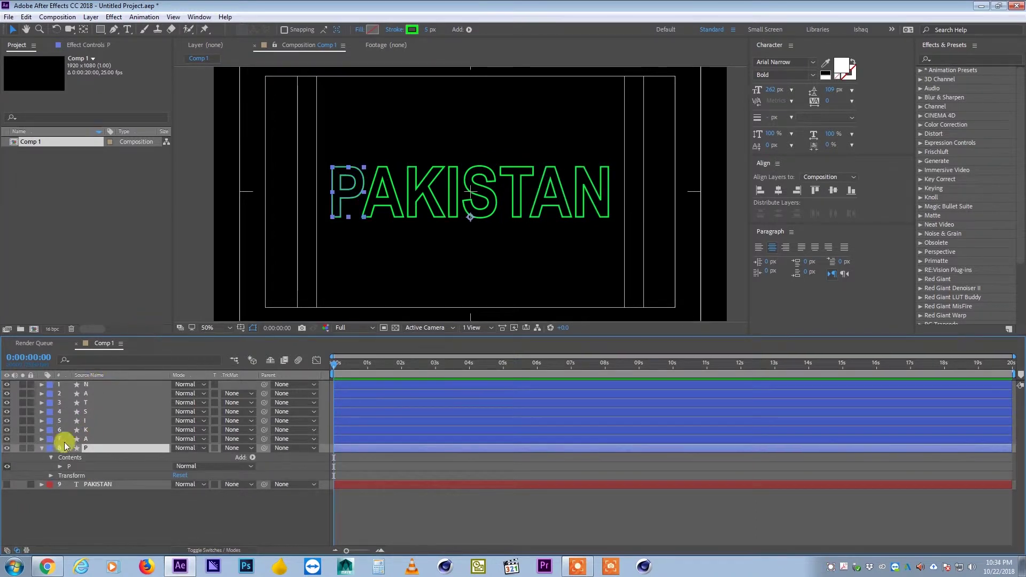
click(75, 446)
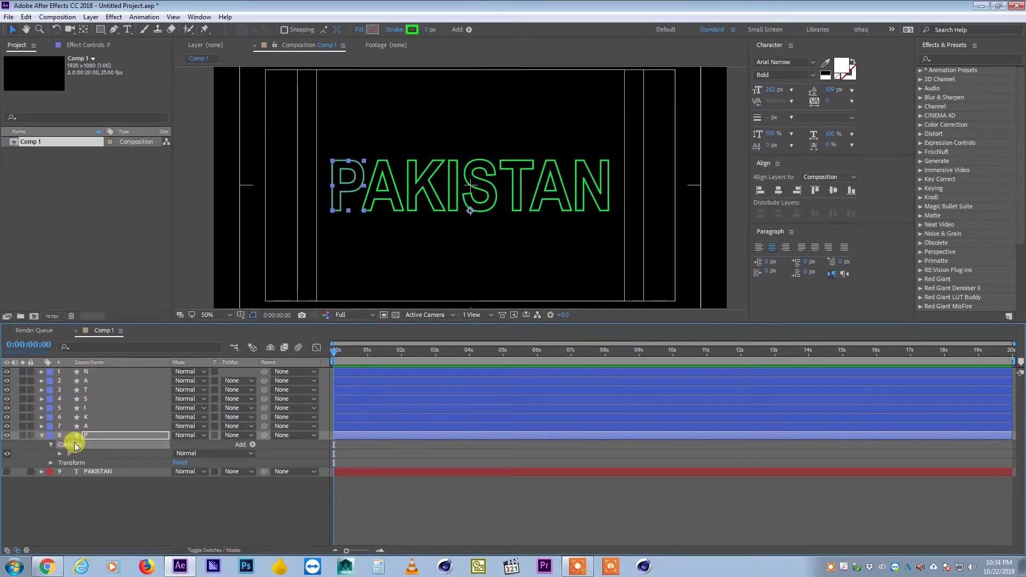
click(59, 454)
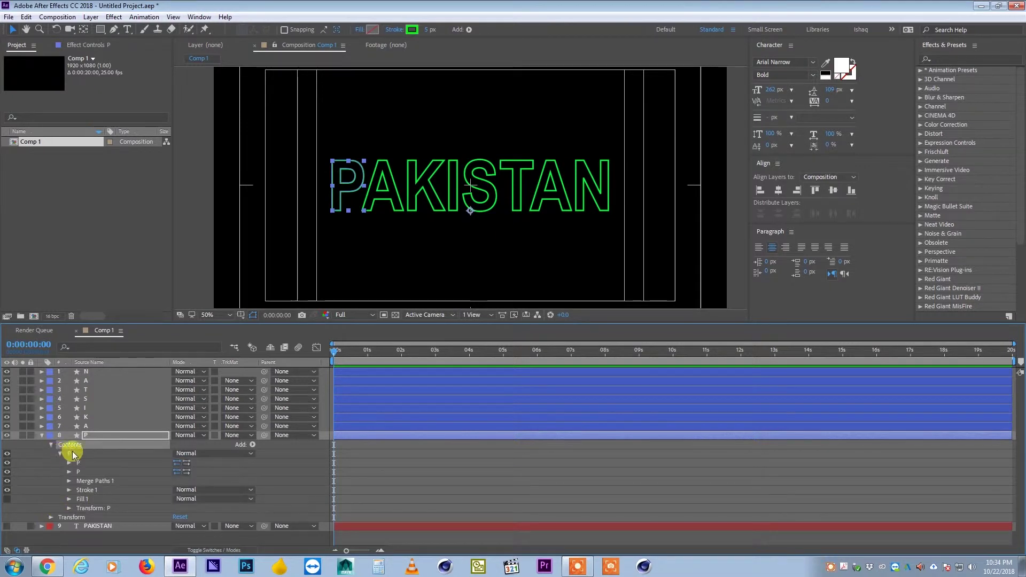
click(72, 453)
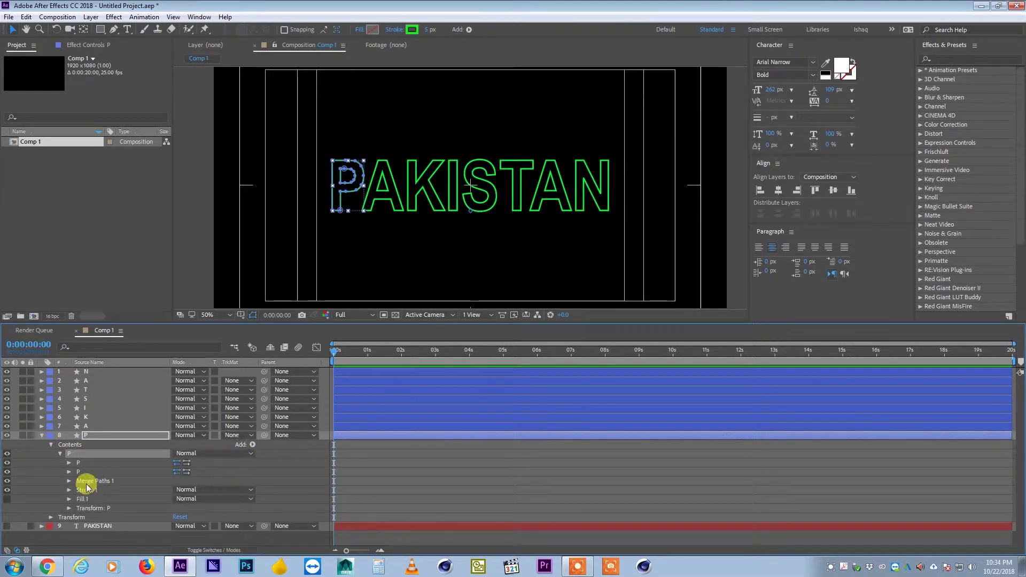
key(space)
click(83, 463)
click(83, 471)
click(84, 463)
click(84, 471)
click(84, 481)
click(84, 490)
click(84, 499)
click(84, 508)
click(81, 464)
click(87, 501)
click(88, 517)
click(90, 508)
click(87, 500)
click(84, 490)
click(85, 481)
click(85, 472)
click(84, 463)
click(82, 472)
click(83, 463)
- Examine the outer and inner paths of the letter P up close in the composition
drag(377, 174, 422, 185)
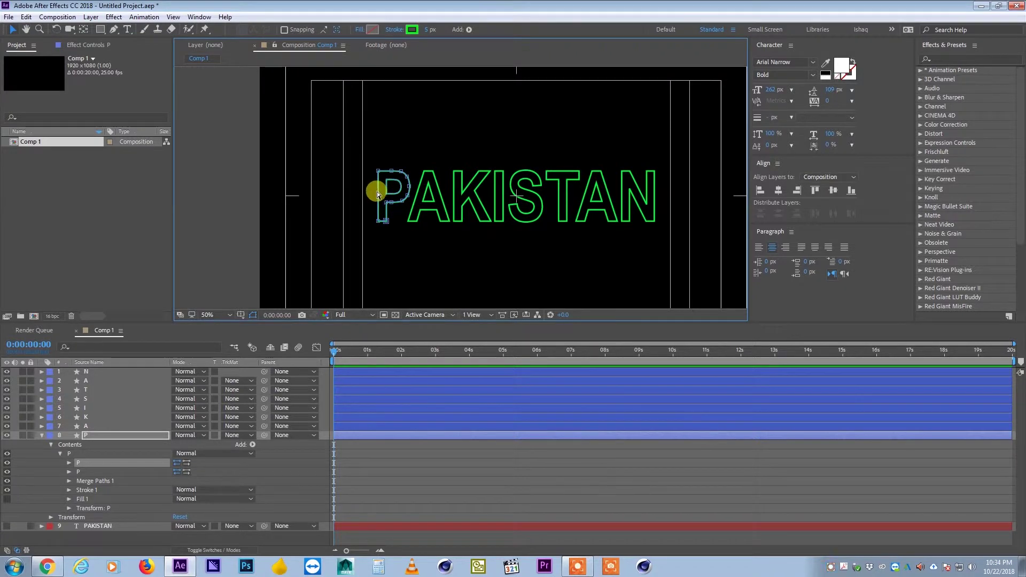
scroll(376, 192, up, 1)
drag(368, 206, 456, 213)
scroll(391, 211, up, 1)
scroll(390, 212, down, 1)
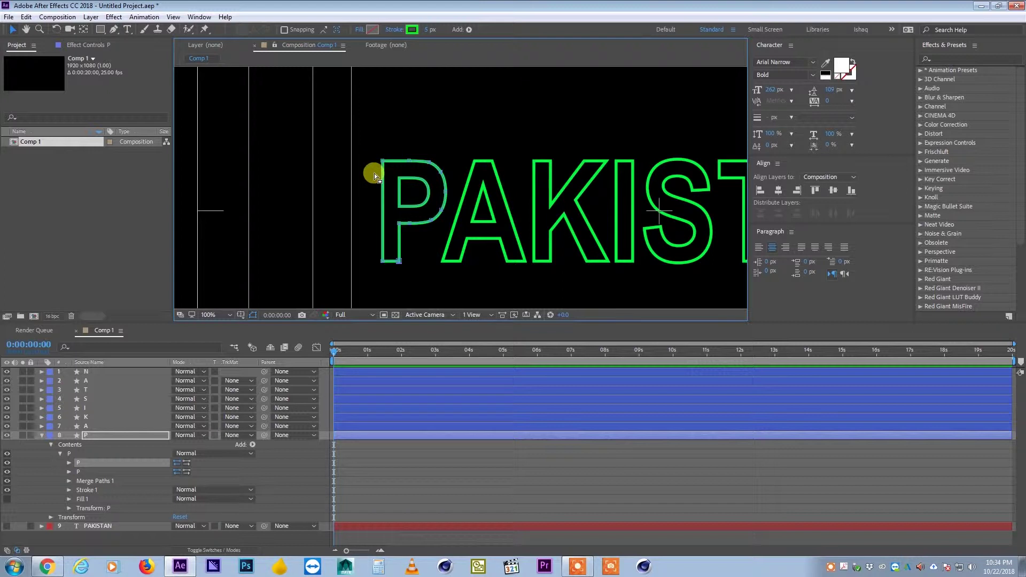
scroll(408, 205, up, 1)
scroll(409, 206, down, 1)
click(78, 471)
click(81, 465)
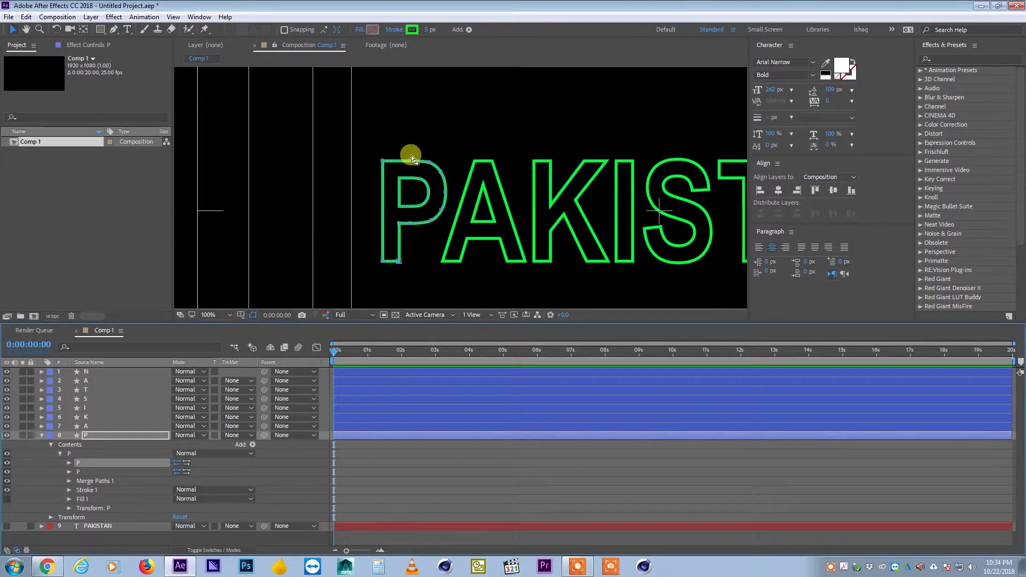
click(81, 473)
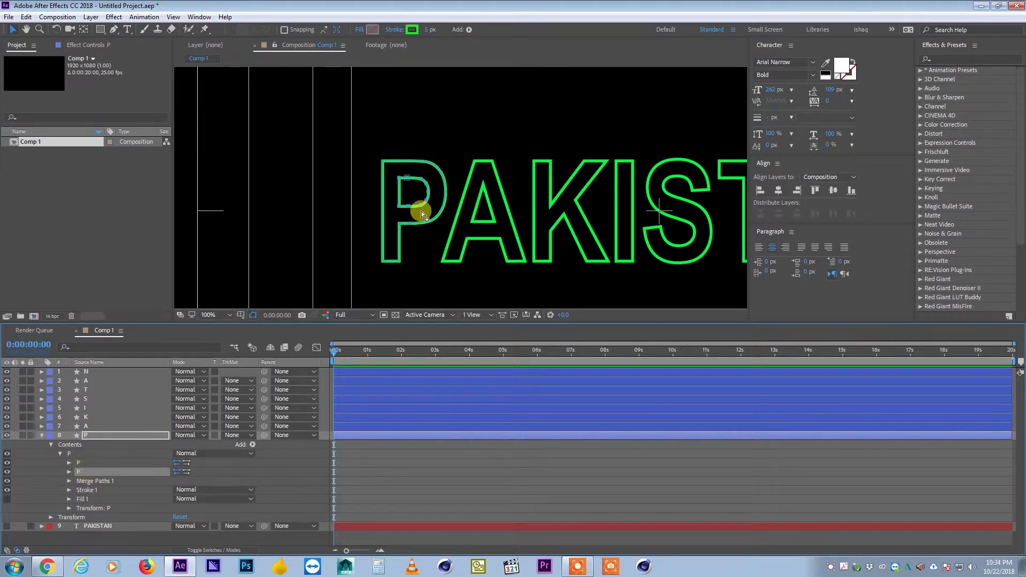
drag(390, 224, 383, 200)
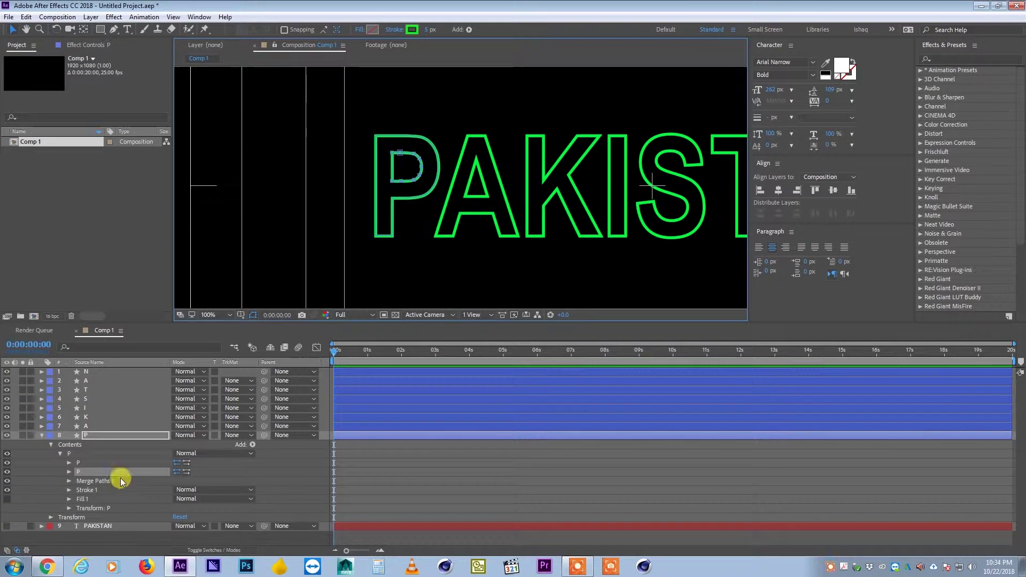
click(83, 454)
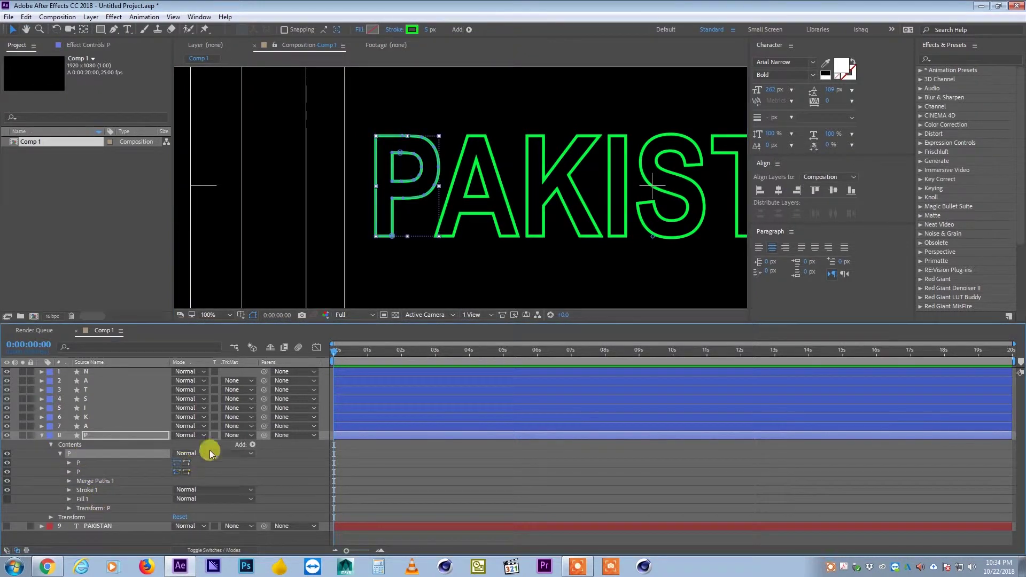
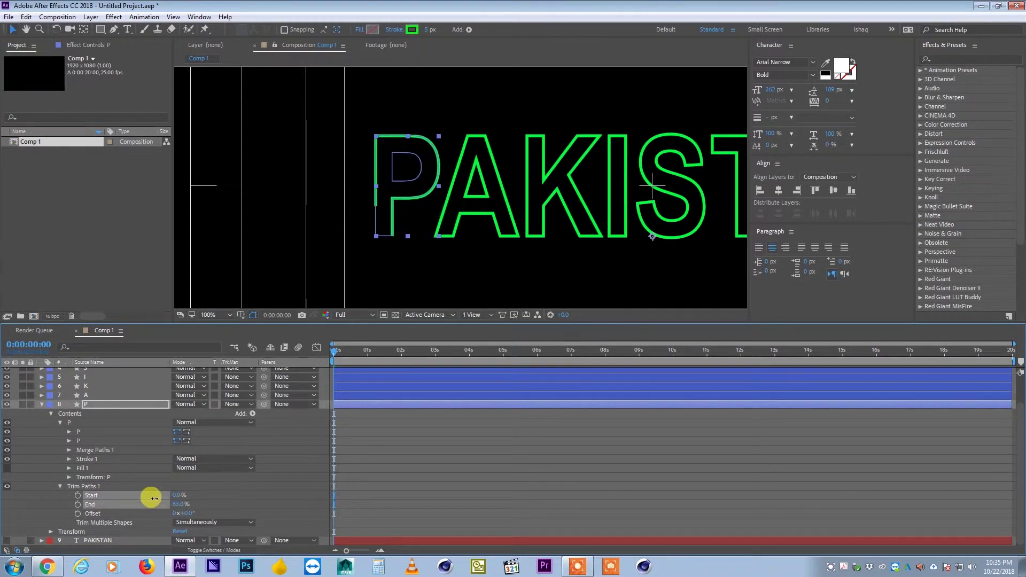
- Enable keyframing for the Start and End values of the P layer's Trim Paths at 0:00:00:00
click(424, 450)
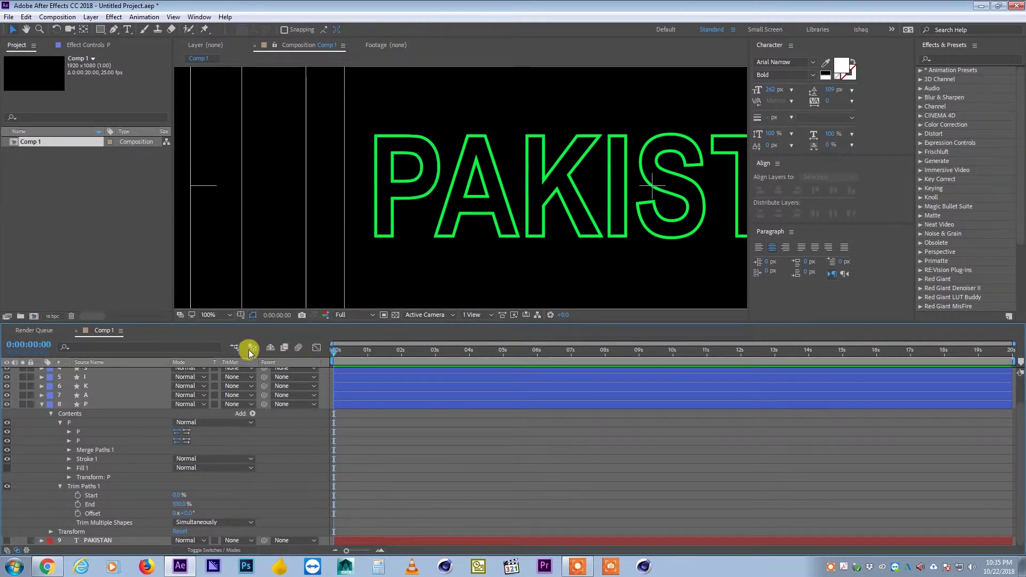
click(101, 406)
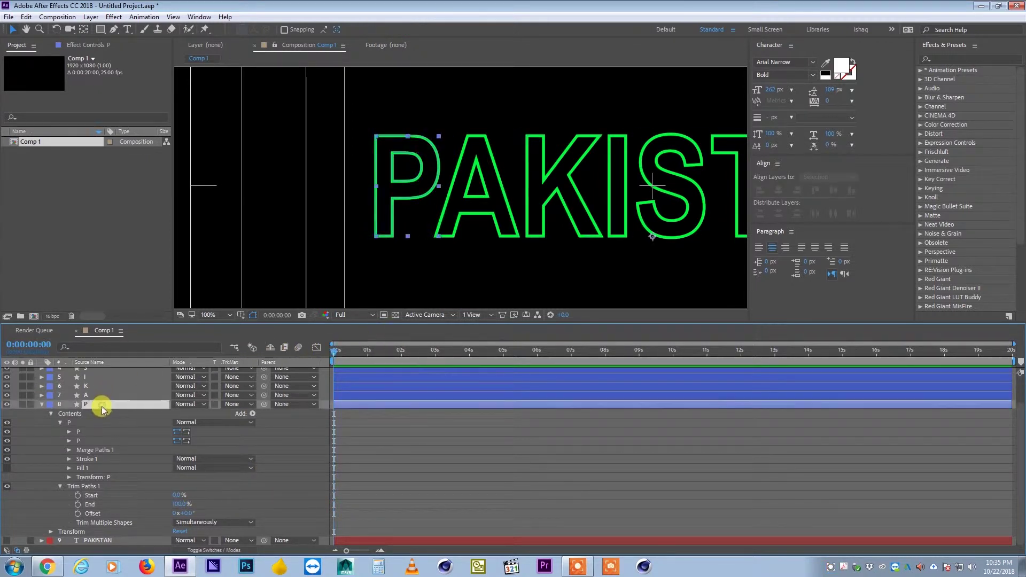
click(86, 503)
click(88, 495)
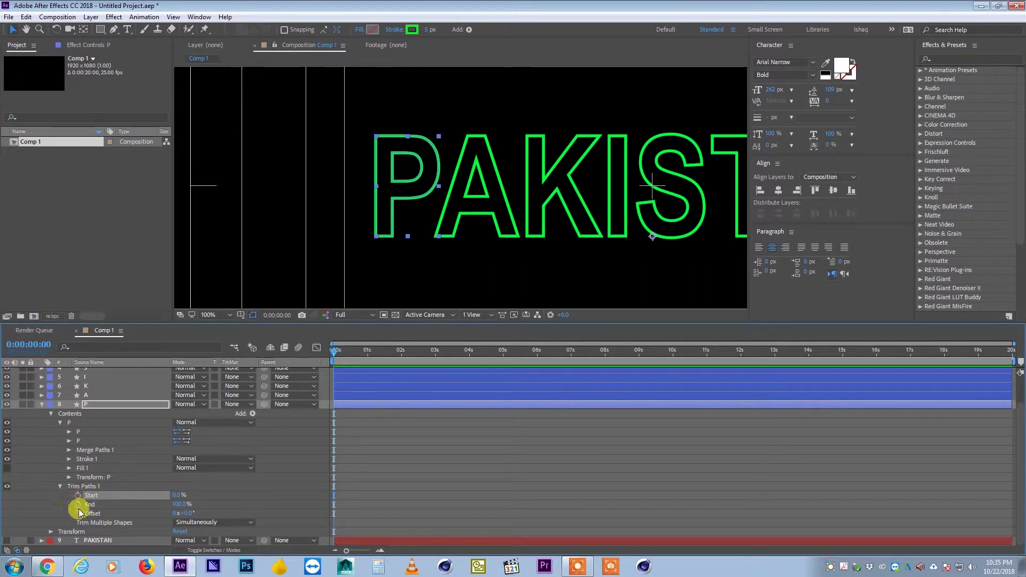
click(78, 496)
click(78, 504)
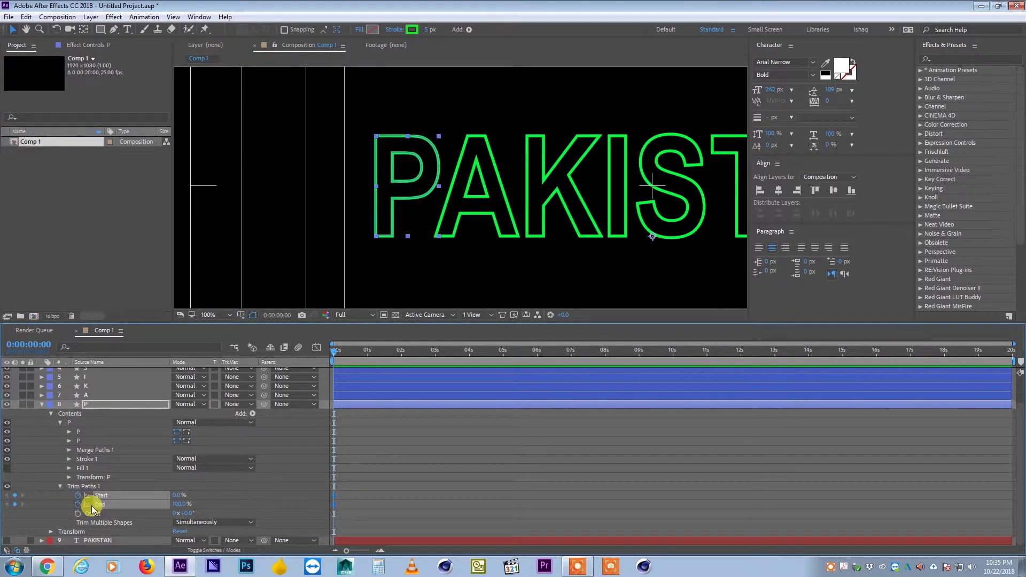
- Set the P layer's Trim Paths Start and End both to 50% on the first frame
click(180, 496)
text(5)
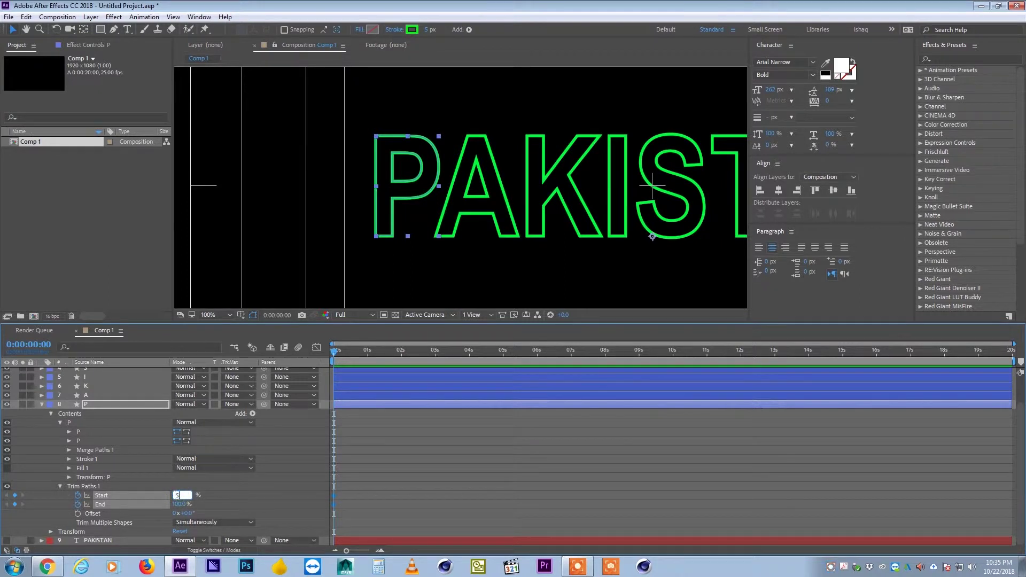
text(0)
key(Return)
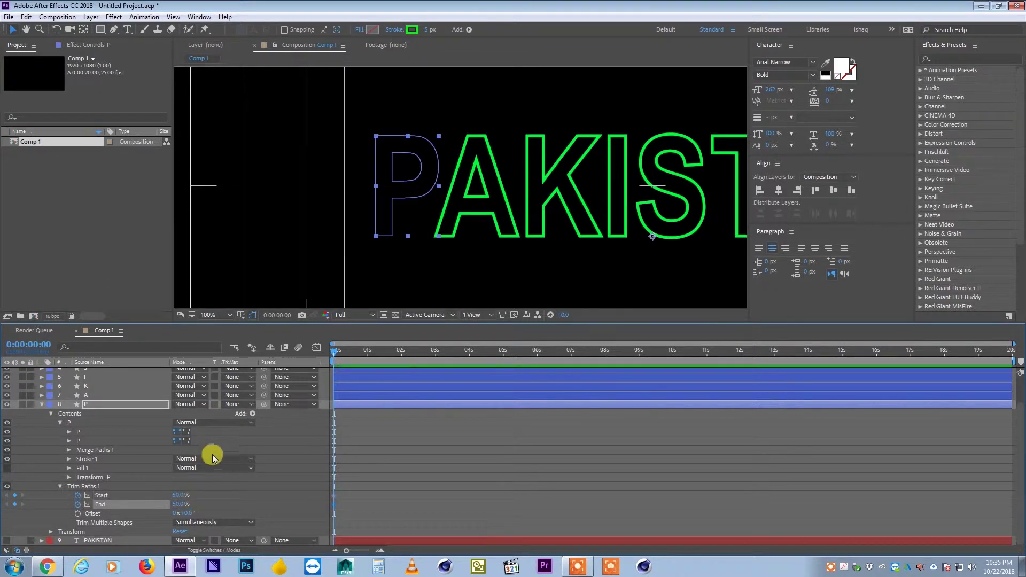
drag(384, 453, 335, 518)
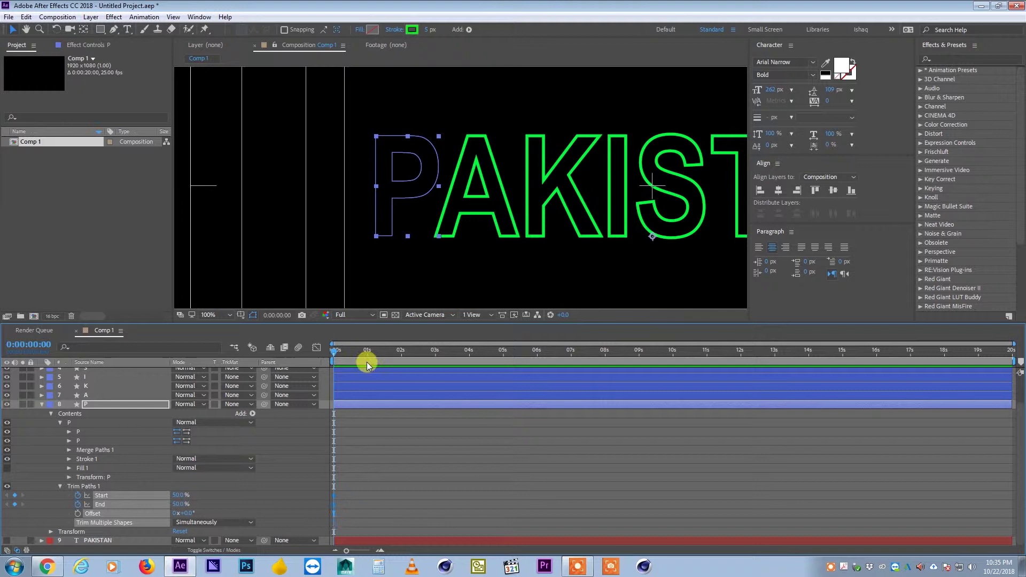
key(equal)
key(equal)
key(minus)
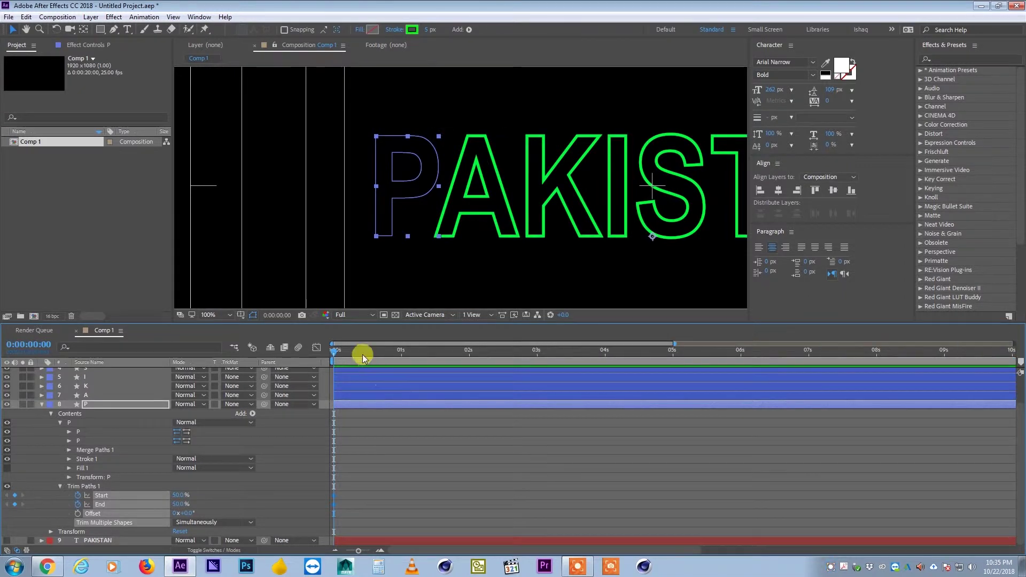
key(space)
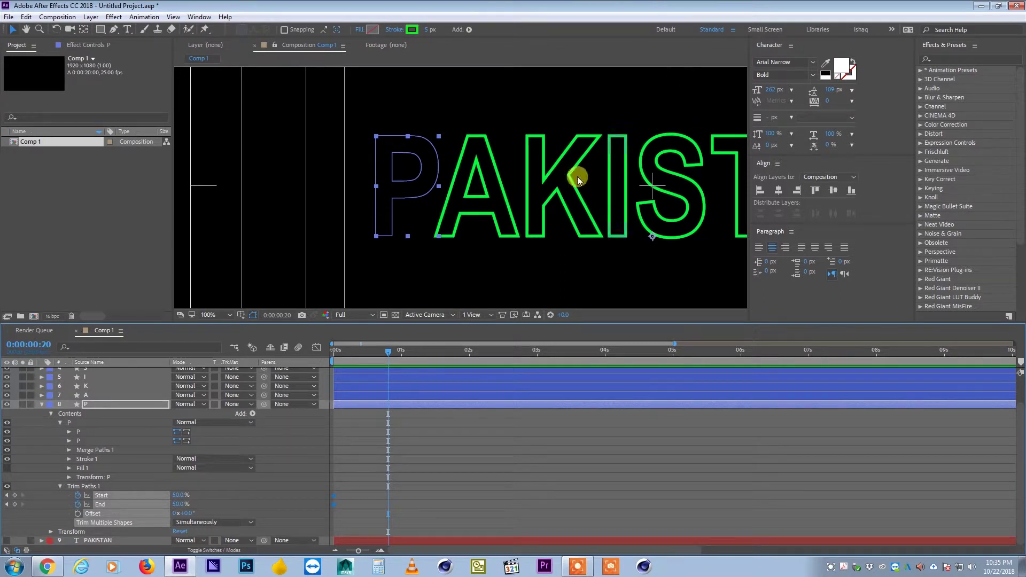
click(381, 429)
drag(372, 353, 265, 360)
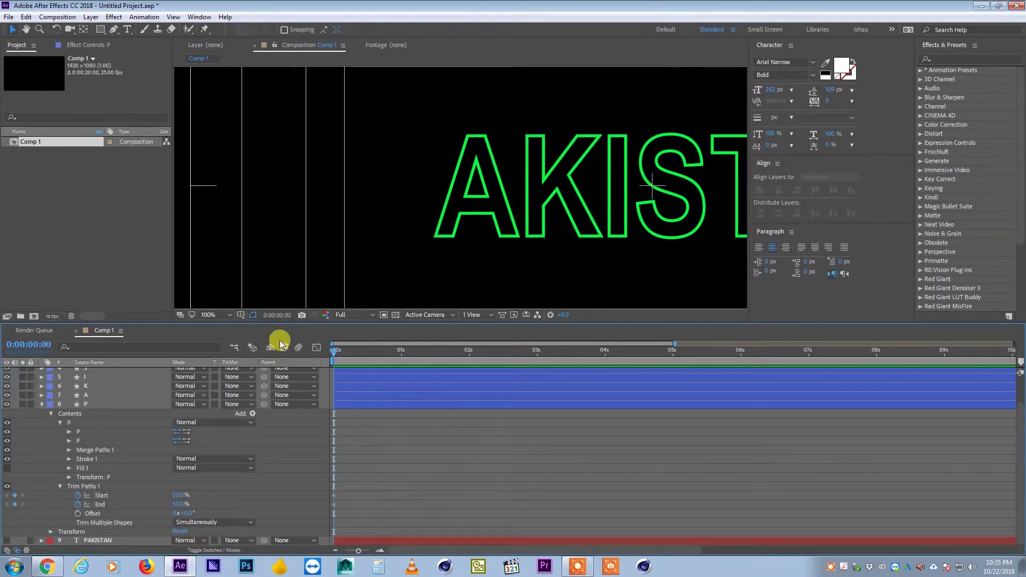
- Keyframe the P layer's Trim Paths at 0:00:00:20 with Start at 0% and End at 100%
key(shift+Page_Down)
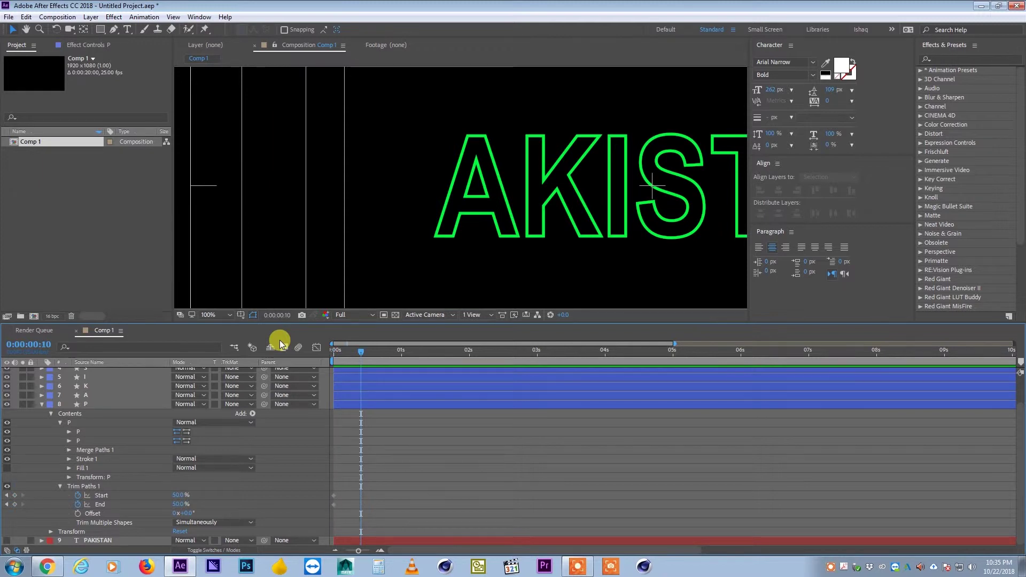
key(shift+Page_Down)
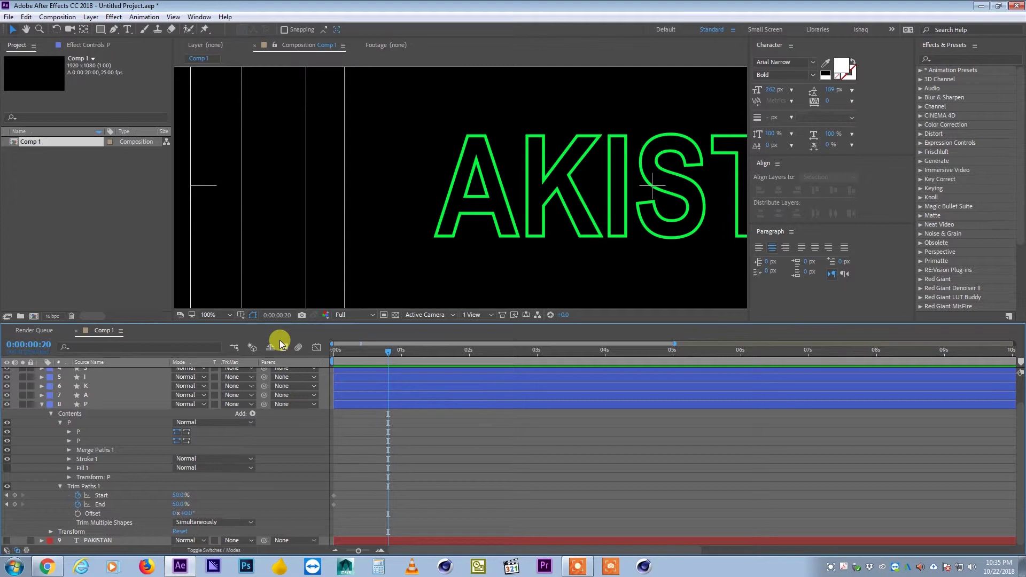
click(264, 476)
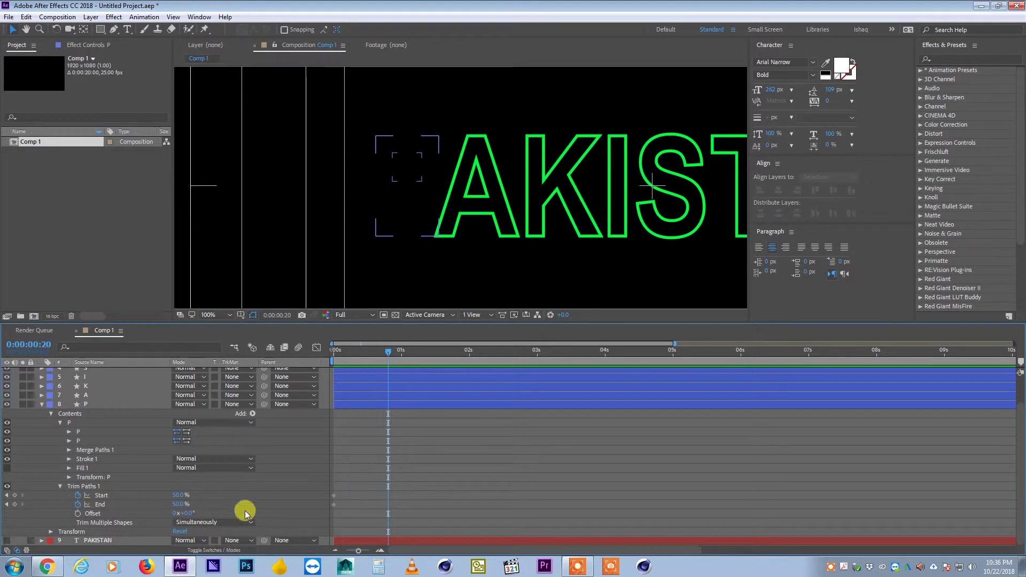
click(179, 497)
text(0)
key(Tab)
text(100)
key(Return)
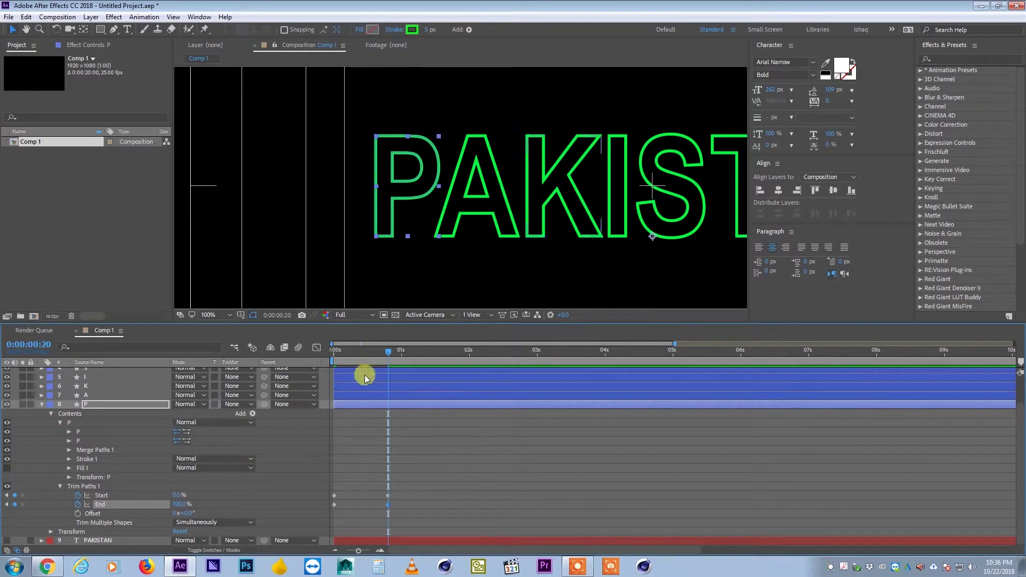
- Apply Easy Ease to all four Start and End keyframes of the P layer's Trim Paths
drag(374, 351, 300, 354)
click(409, 411)
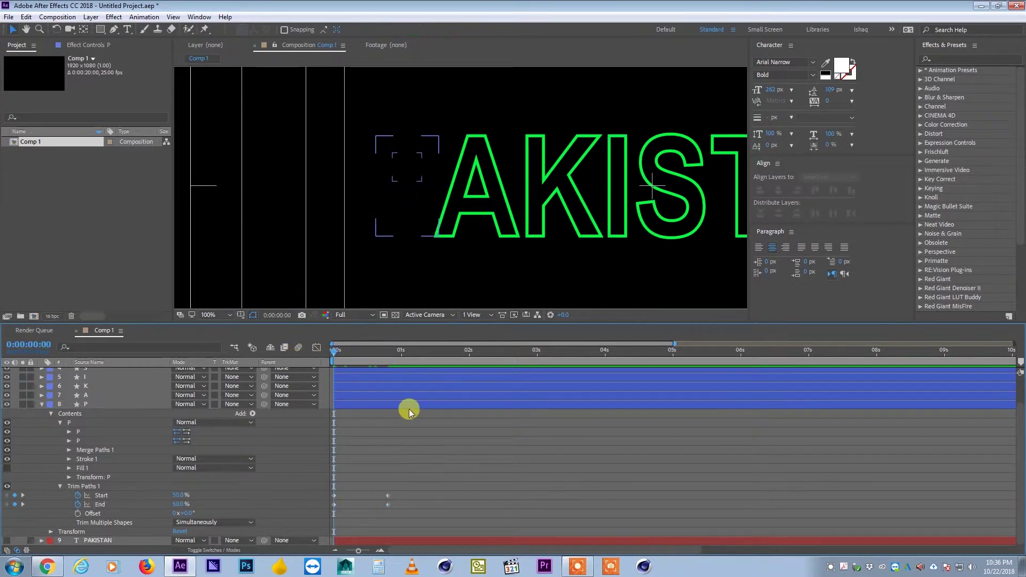
drag(415, 451, 325, 524)
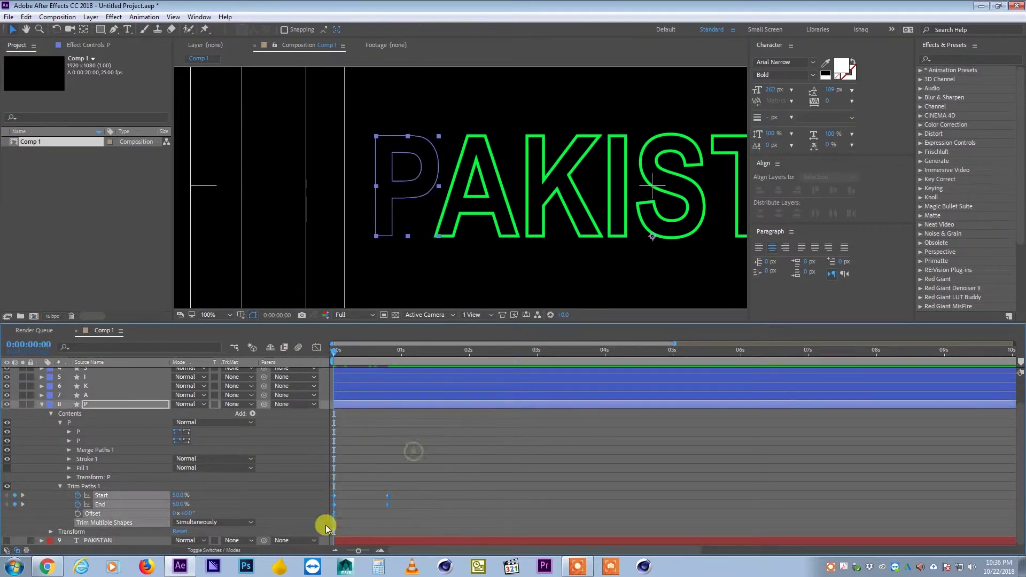
drag(429, 448, 332, 515)
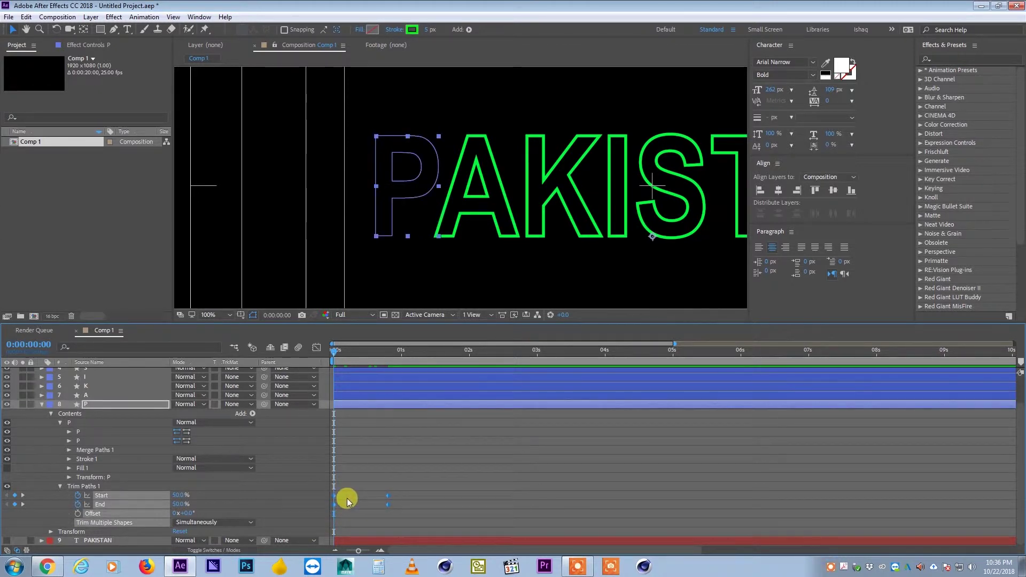
click(390, 476)
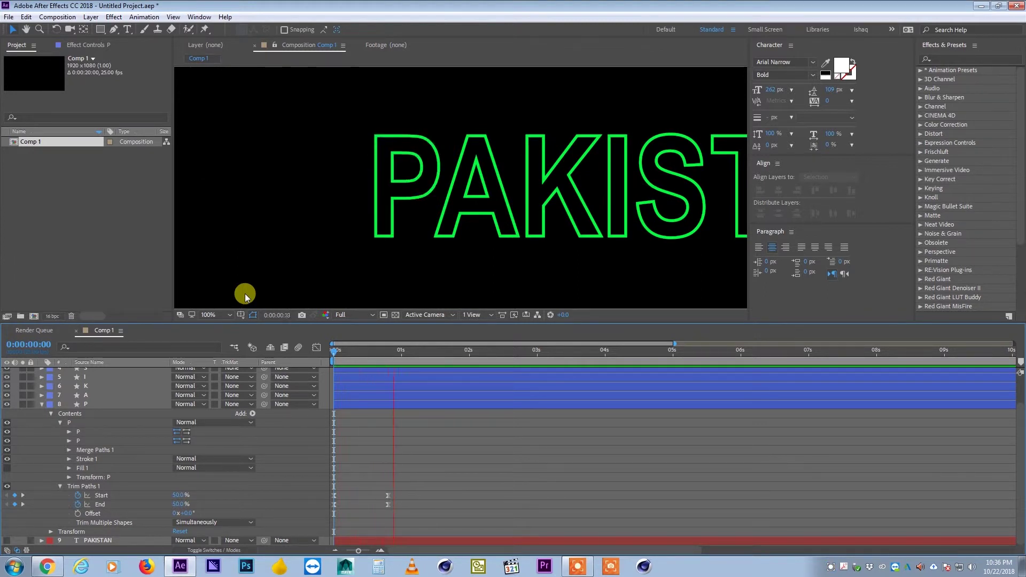
- Move the P layer's closing Start and End keyframes to 0:00:01:00 and preview the animation
drag(383, 348, 399, 365)
mouse_move(407, 478)
mouse_down()
mouse_move(370, 521)
mouse_move(399, 497)
mouse_up()
click(454, 384)
key(space)
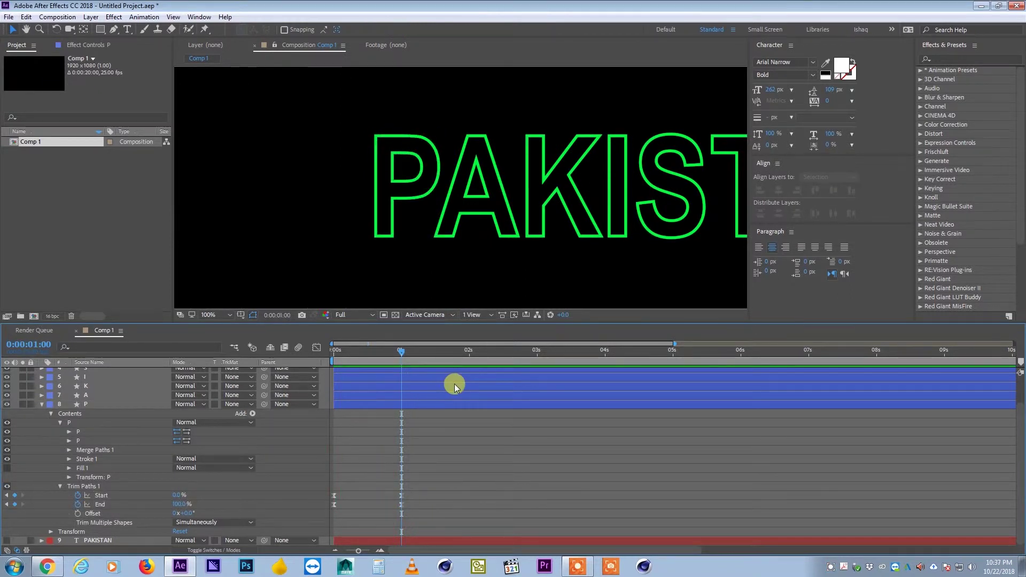
key(space)
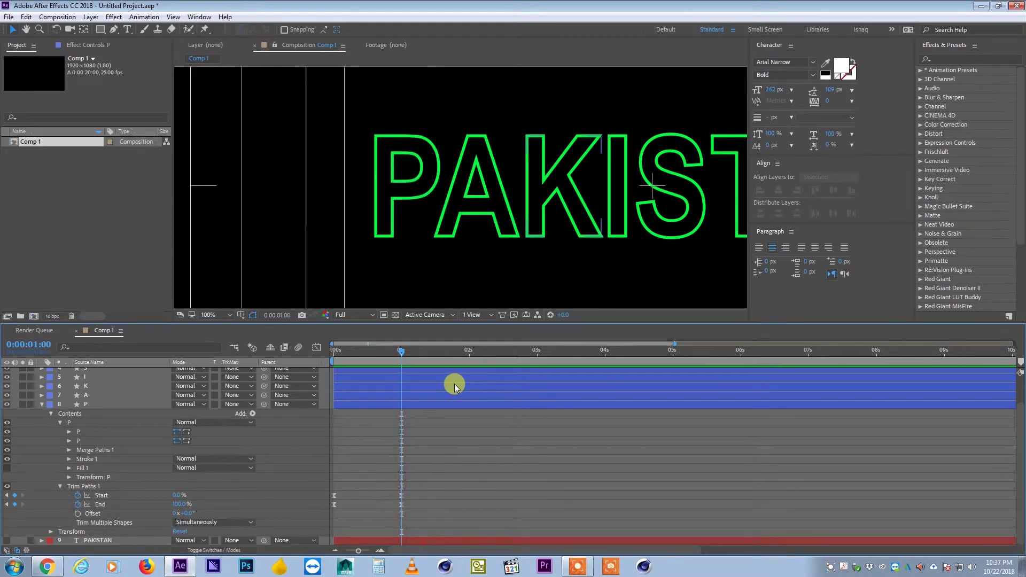
- Move the P layer's closing Start and End keyframes to 0:00:02:00 and preview the slower reveal
drag(398, 352, 467, 373)
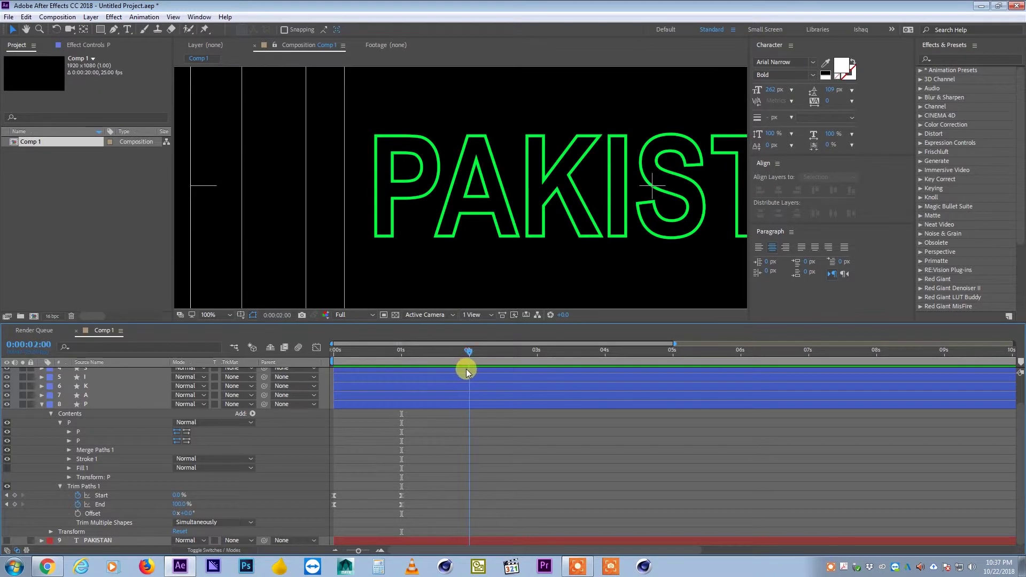
drag(441, 469, 467, 510)
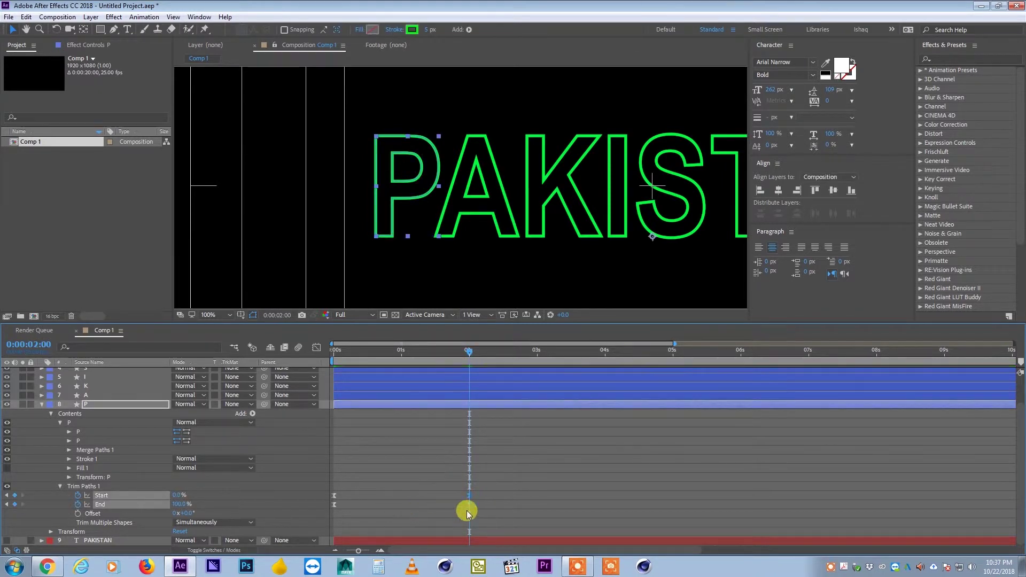
click(502, 483)
key(space)
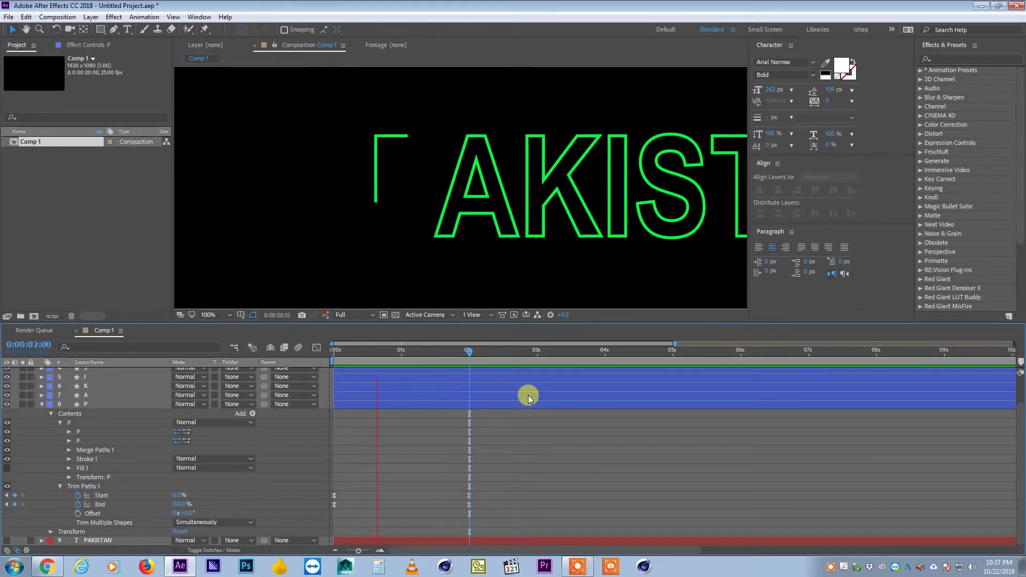
key(space)
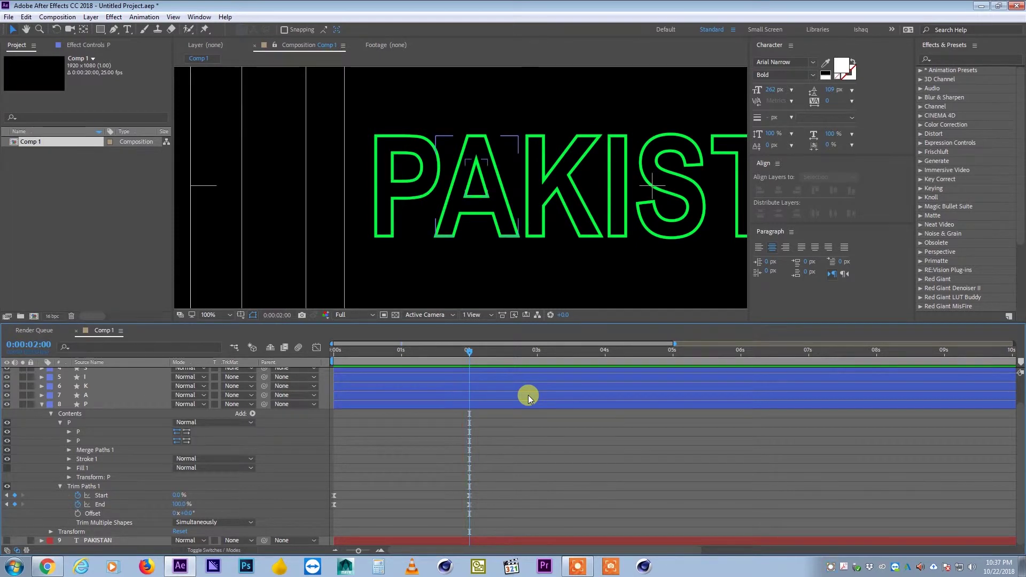
- Return to 0:00:00:00 and copy the P layer's Trim Paths with its Start and End keyframes
drag(458, 354, 334, 353)
click(94, 487)
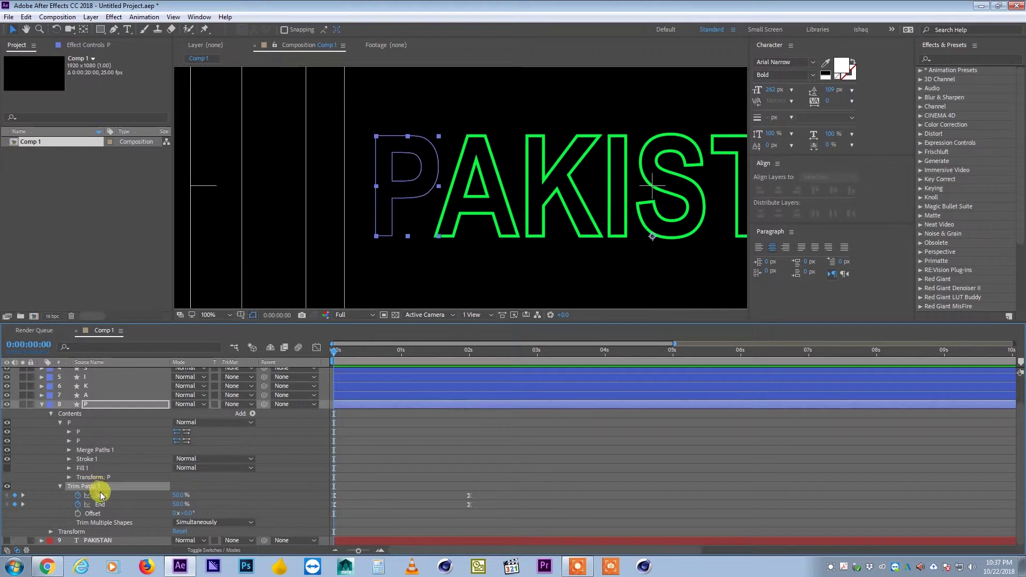
click(102, 496)
shift+click(102, 505)
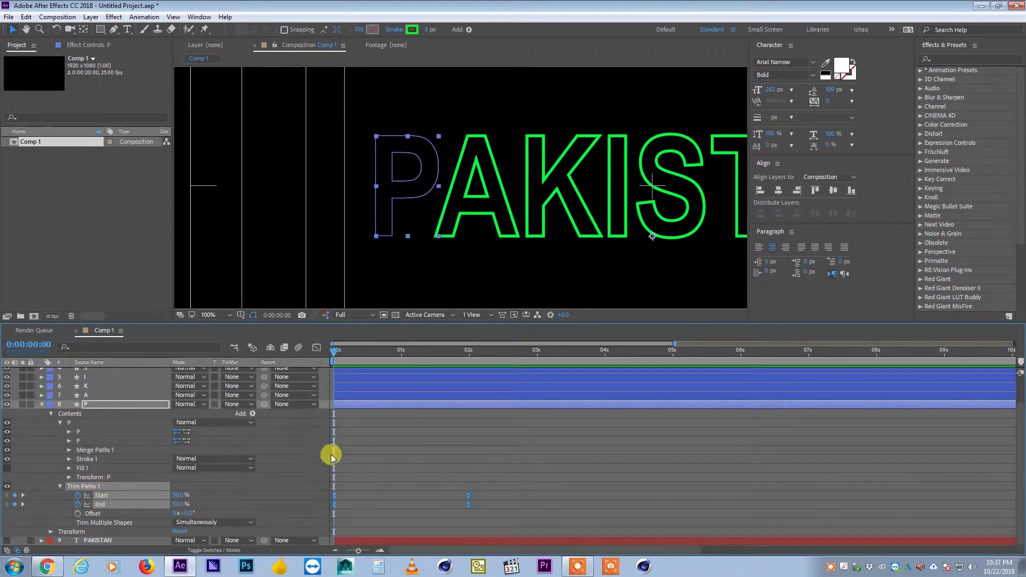
drag(340, 480, 327, 545)
drag(401, 452, 642, 497)
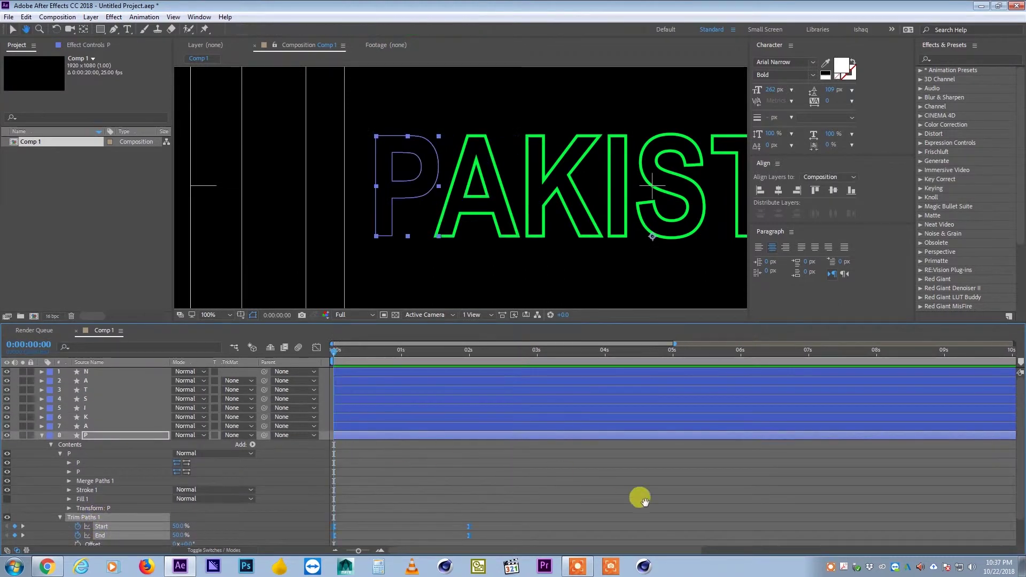
- Paste the animated Trim Paths onto each of the other letter layers: A, K, I, S, T, A and N
click(355, 426)
click(357, 418)
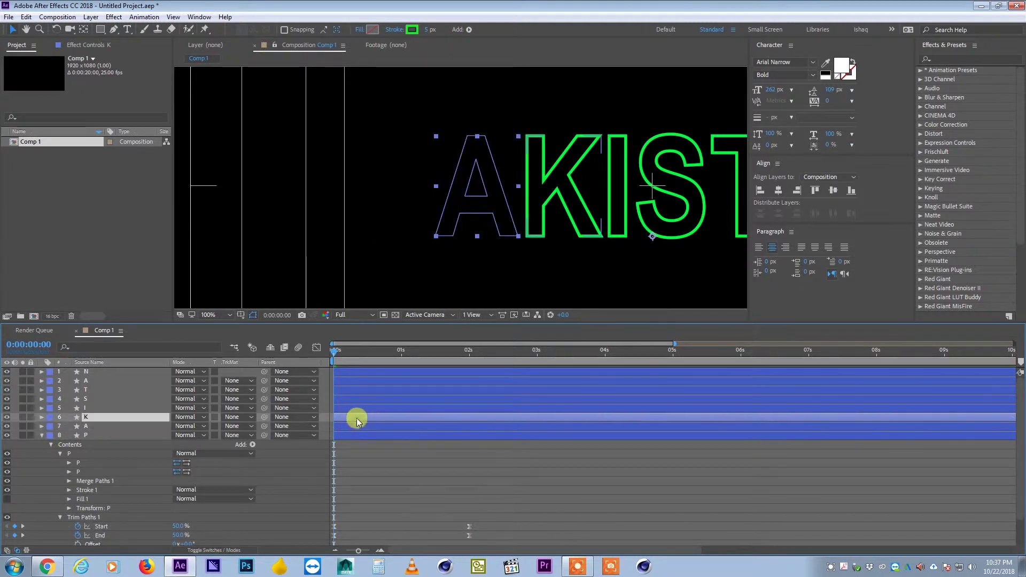
click(228, 314)
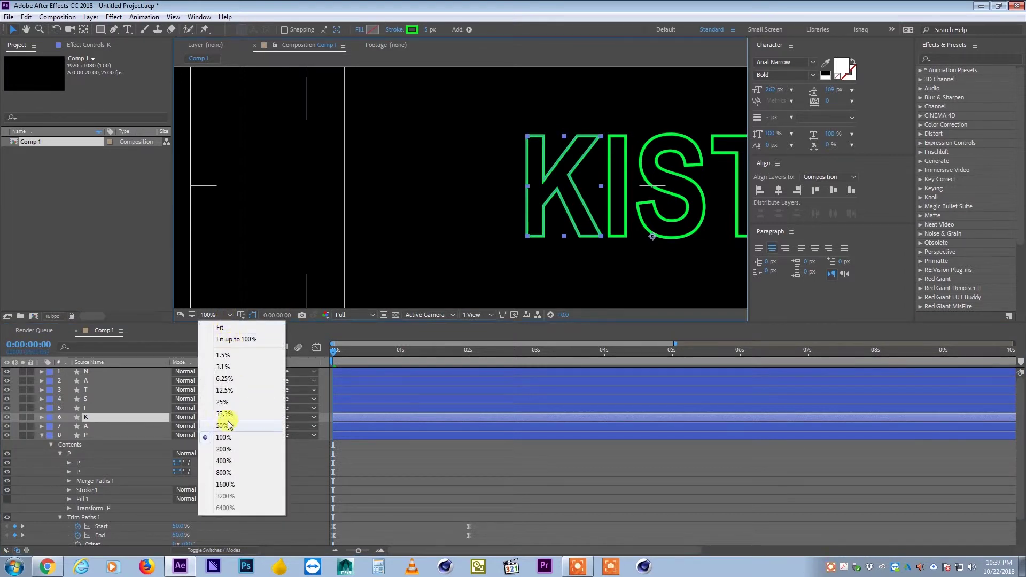
click(235, 328)
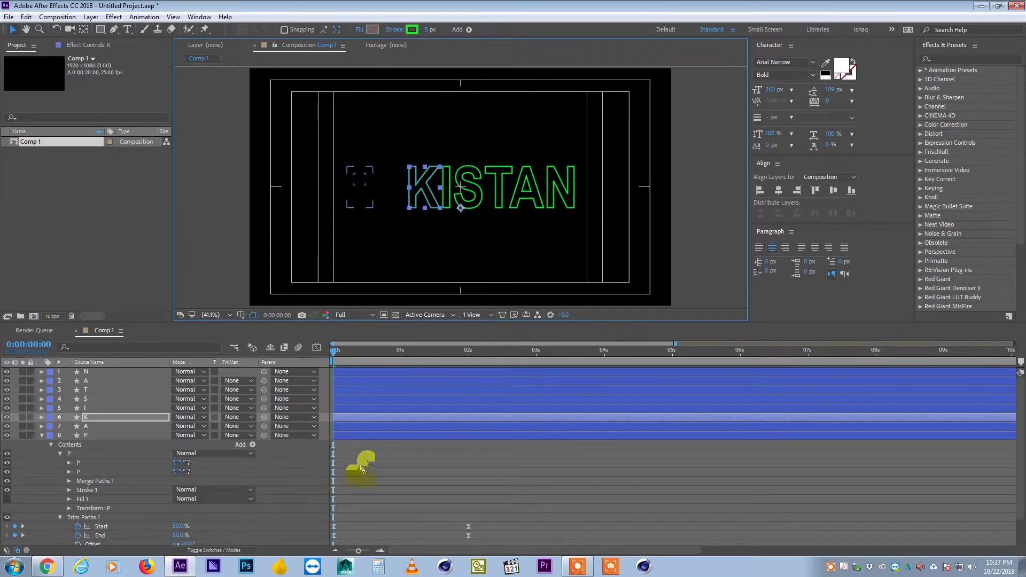
click(345, 409)
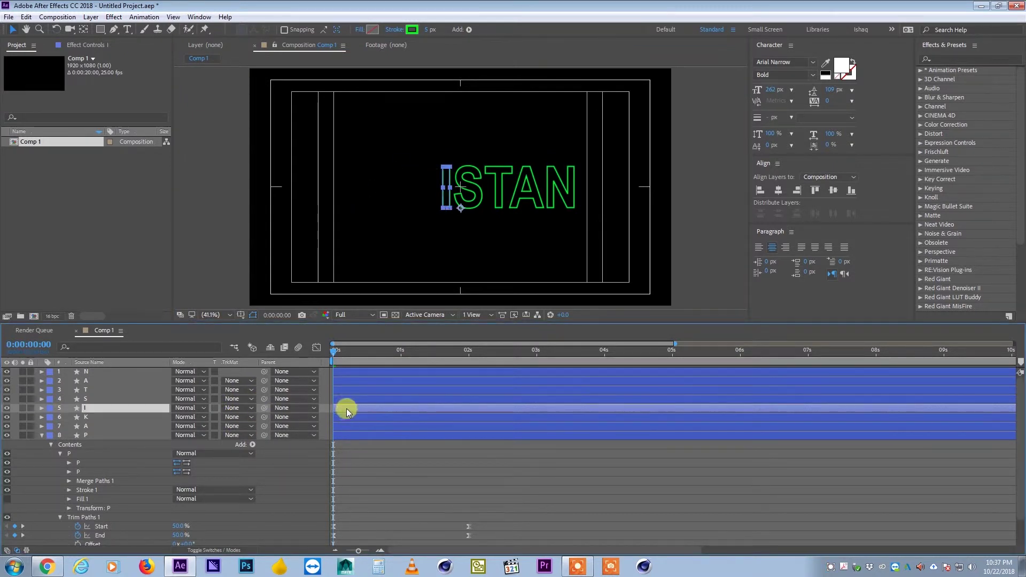
click(347, 398)
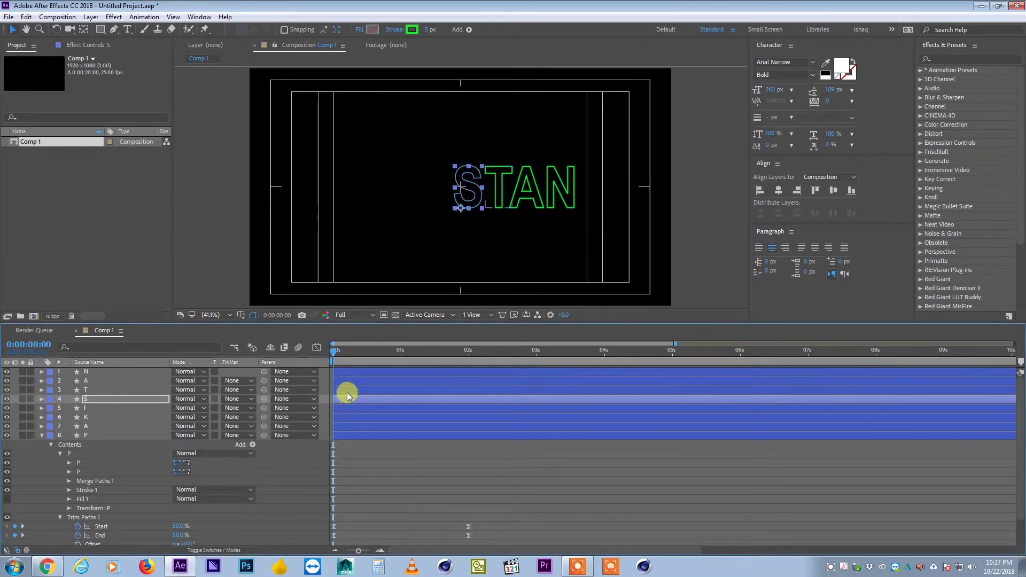
click(348, 389)
click(350, 380)
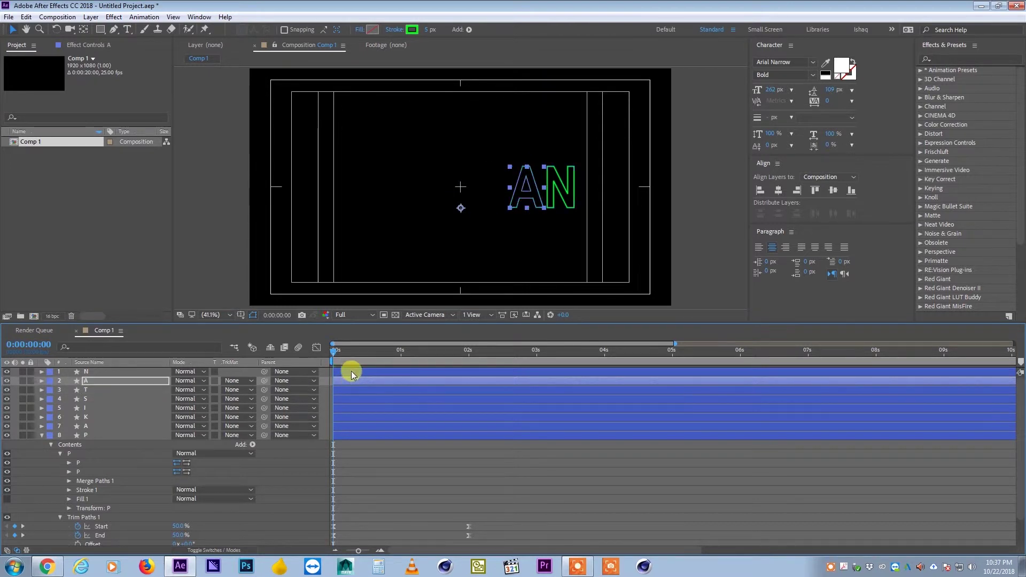
click(351, 371)
- Reveal the keyframed Trim Paths Start and End properties on all eight letter layers and check their keyframes
click(387, 515)
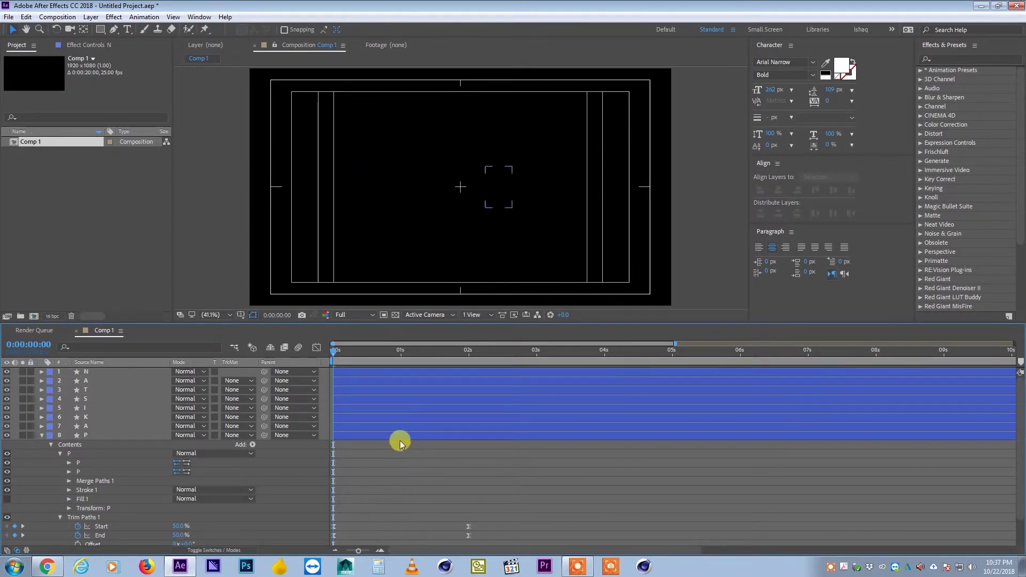
key(u)
key(u)
key(u)
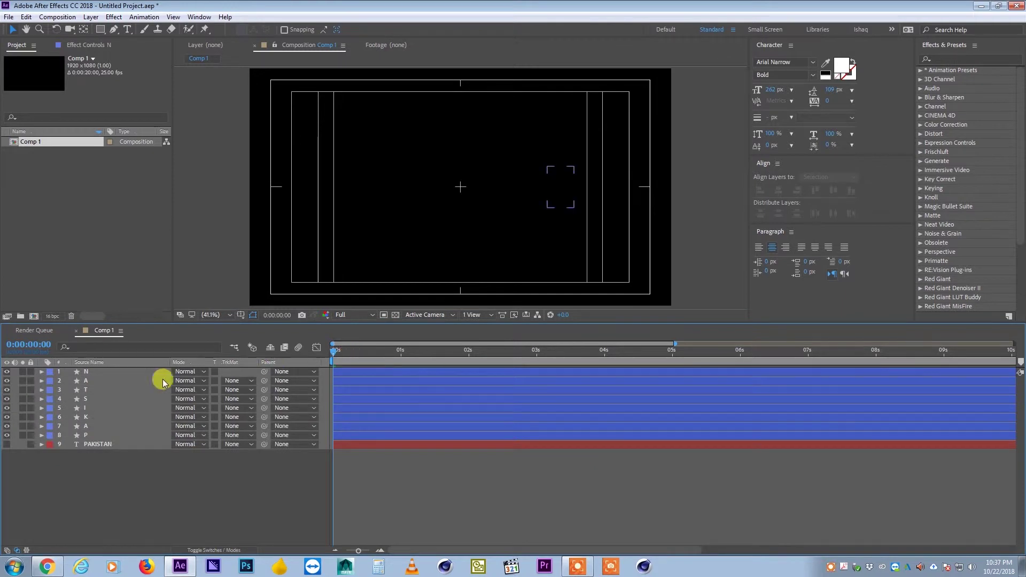
click(103, 372)
shift+click(85, 435)
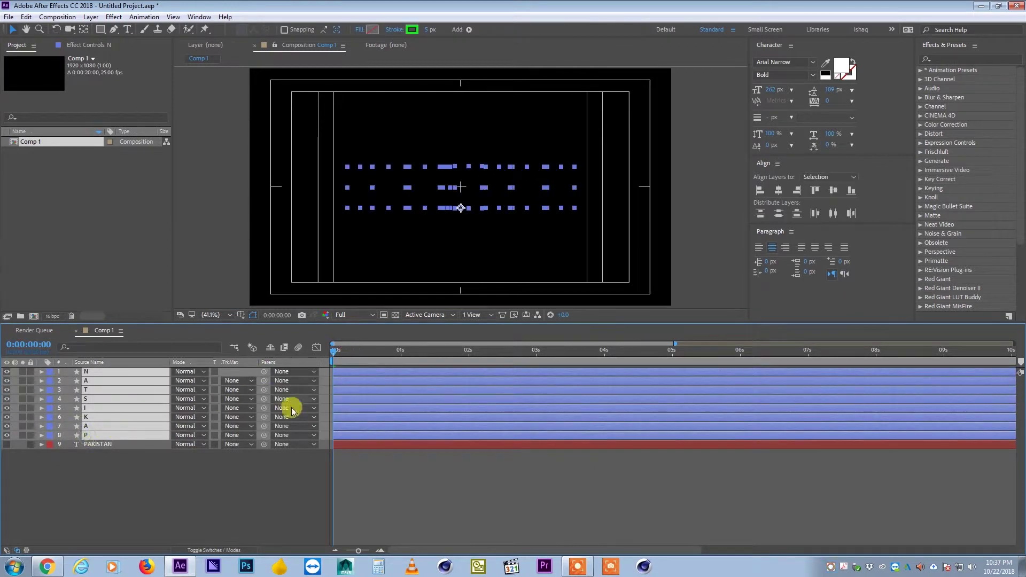
key(u)
scroll(419, 389, down, 2)
scroll(378, 442, up, 2)
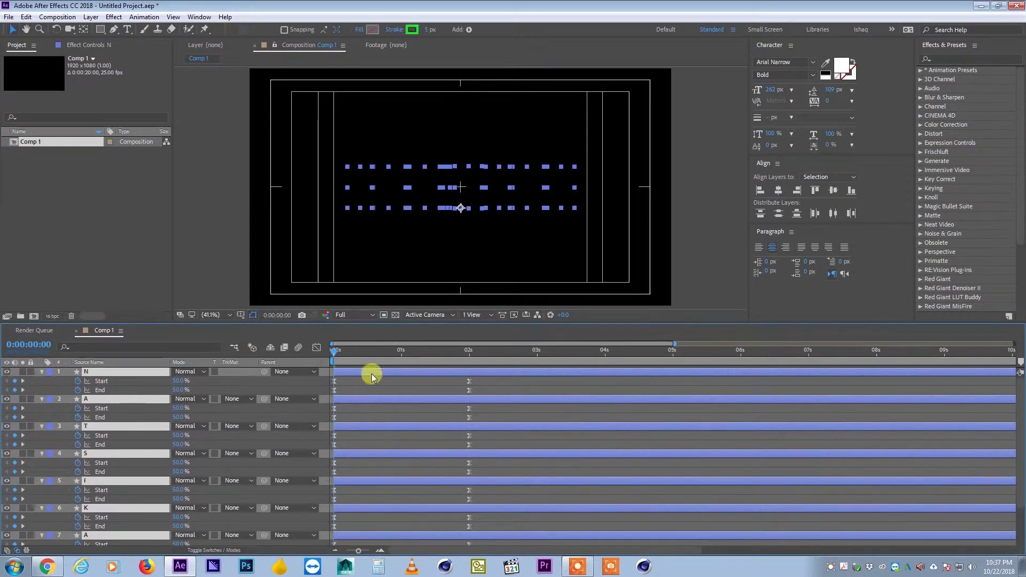
- Preview all the PAKISTAN letters drawing on from the start of the composition
click(357, 364)
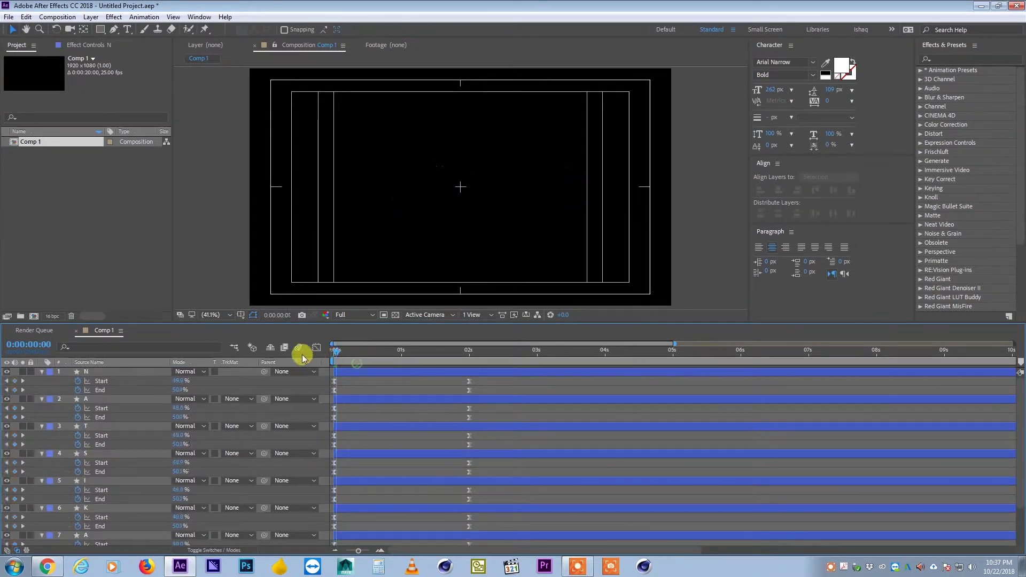
key(space)
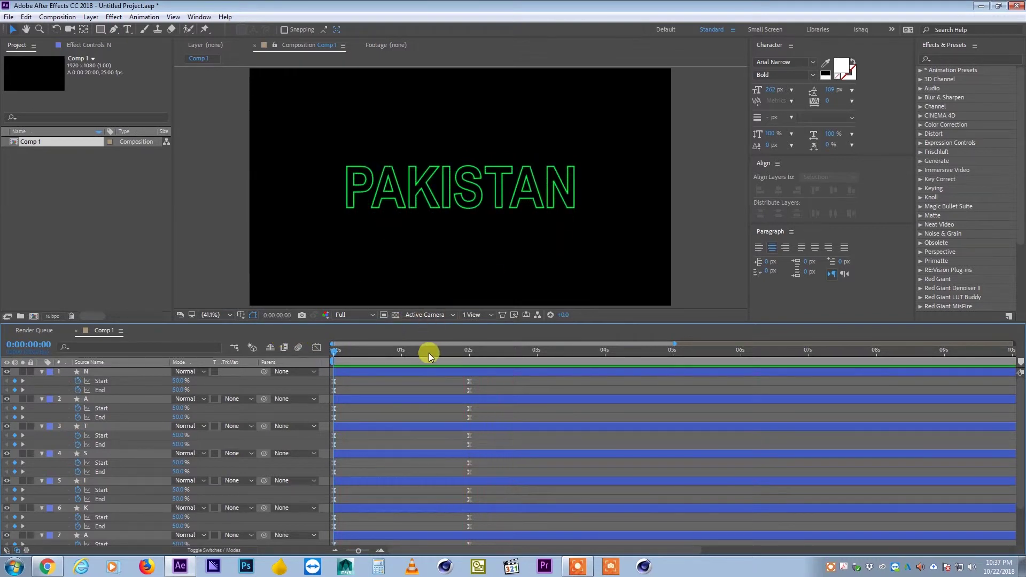
key(space)
key(space)
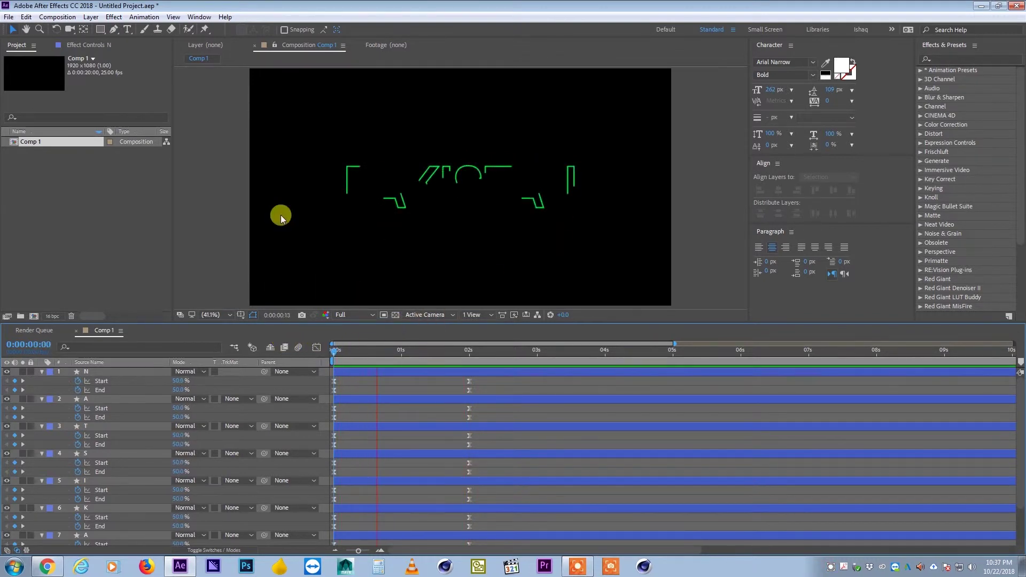
key(space)
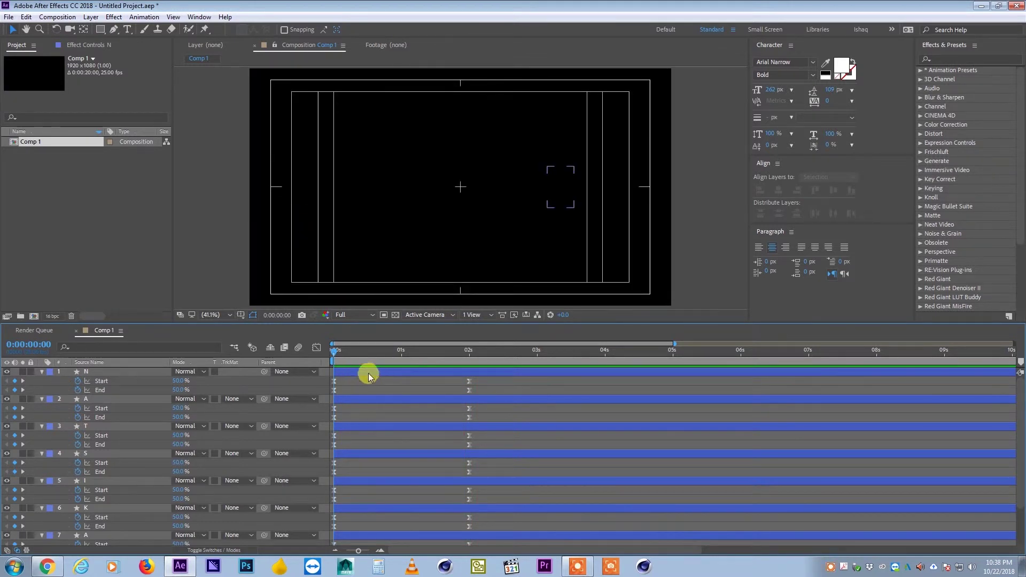
- Collapse the revealed keyframe properties on the letter layers and select the P layer
key(u)
click(344, 371)
shift+click(348, 433)
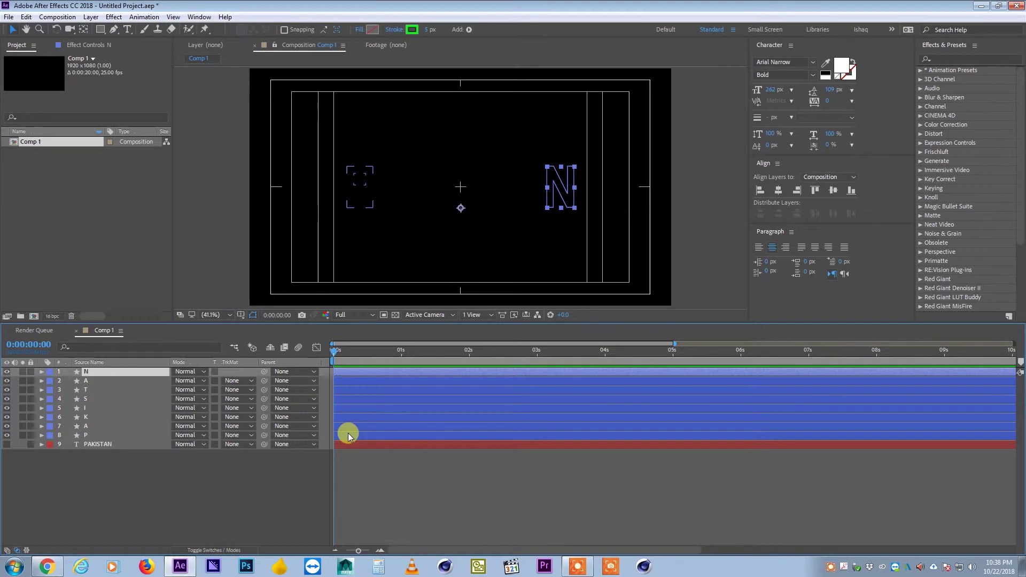
drag(348, 354, 178, 375)
click(150, 517)
click(90, 426)
click(96, 432)
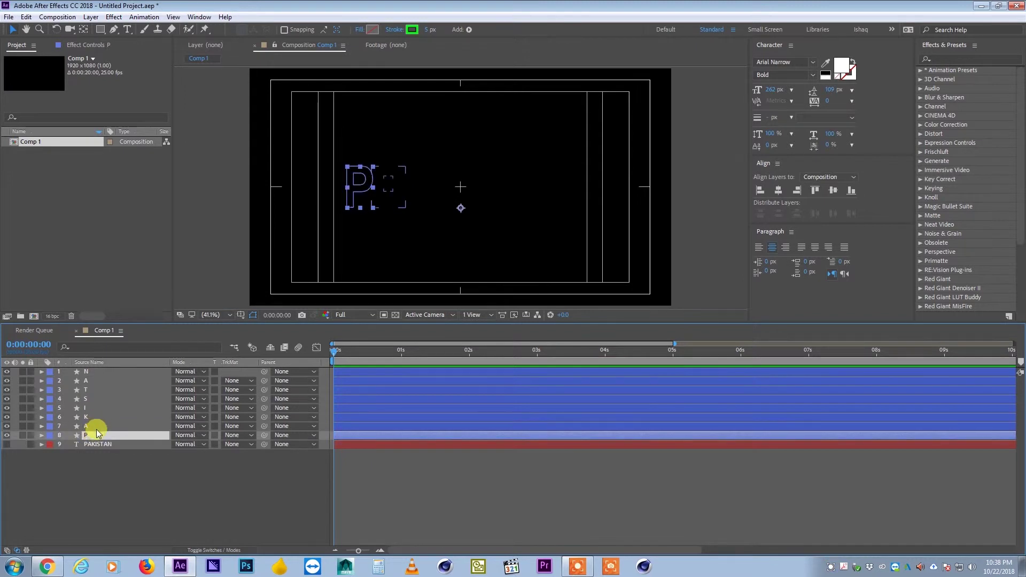
key(space)
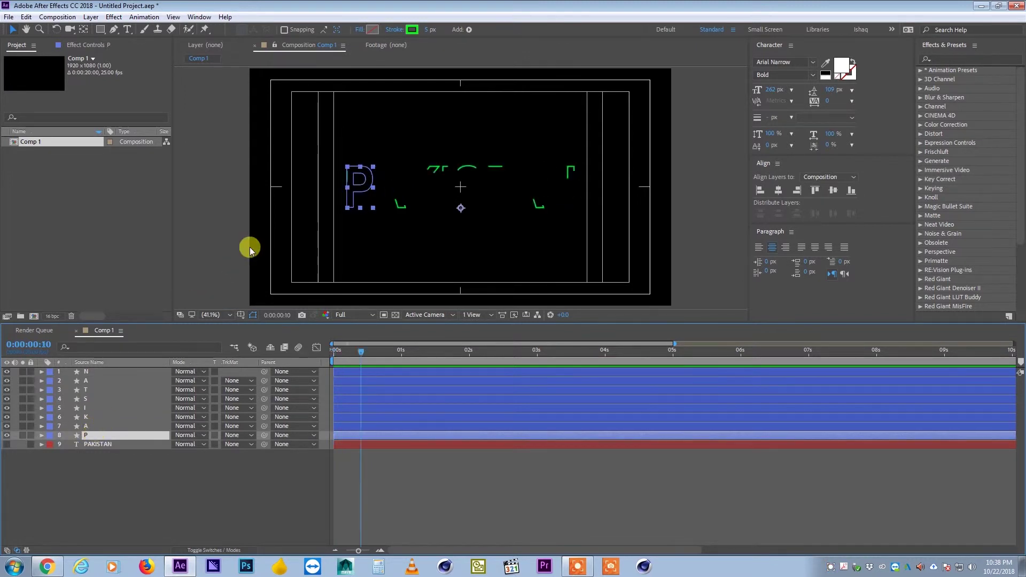
drag(342, 426, 262, 359)
click(348, 469)
click(348, 435)
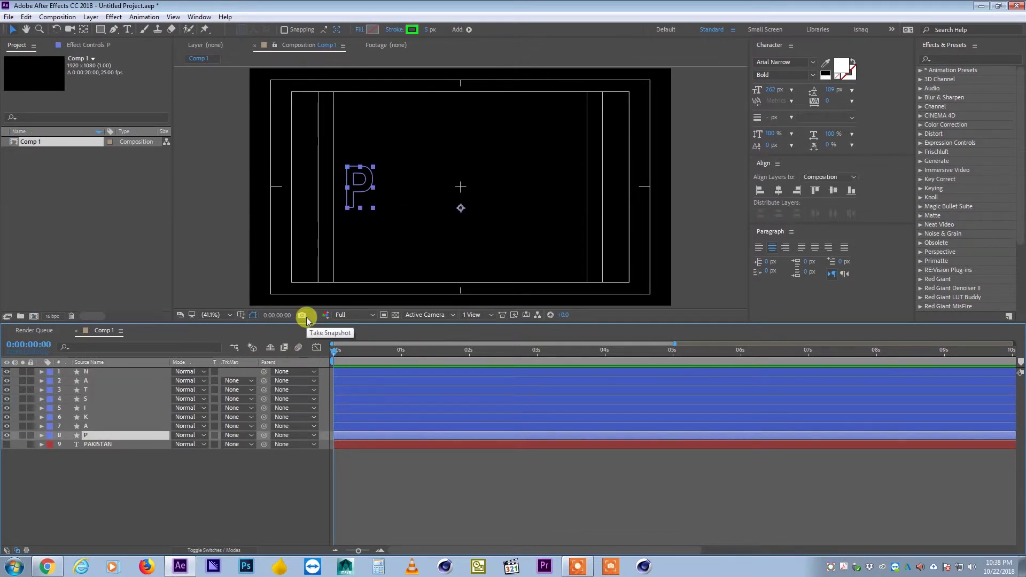
- Shift every letter layer above P, from the first A through N, to start at 0:00:00:10
key(space)
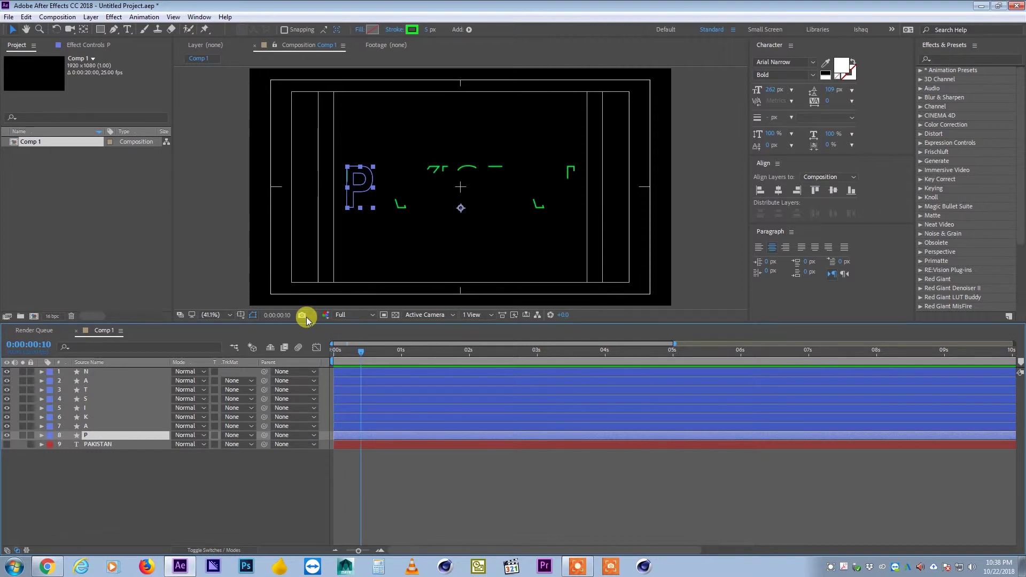
click(367, 425)
shift+click(369, 373)
key(bracketleft)
click(378, 461)
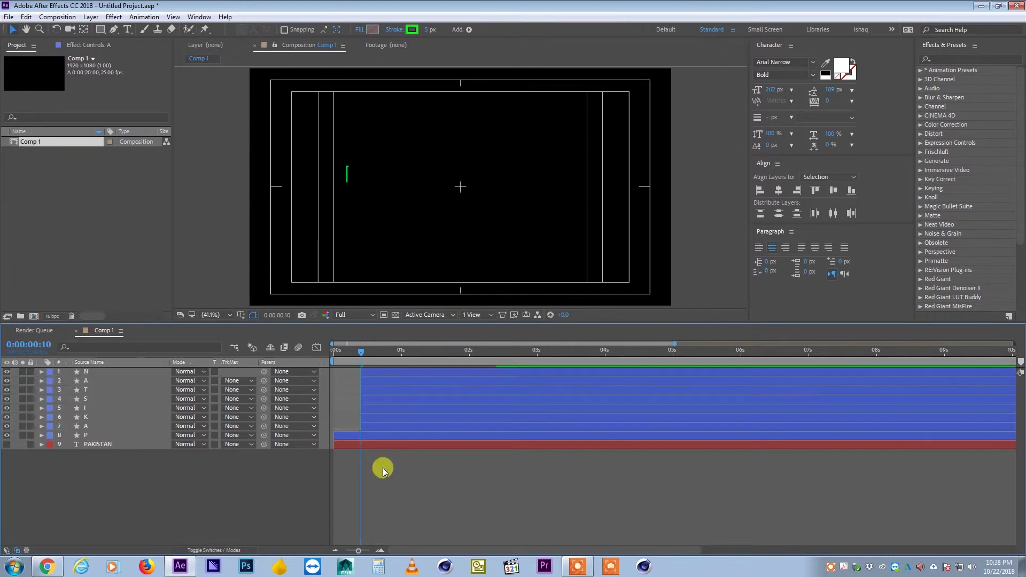
- Advance 10 frames and shift layers K, I, S, T, A and N to start at 0:00:00:20
key(shift+Page_Down)
click(369, 416)
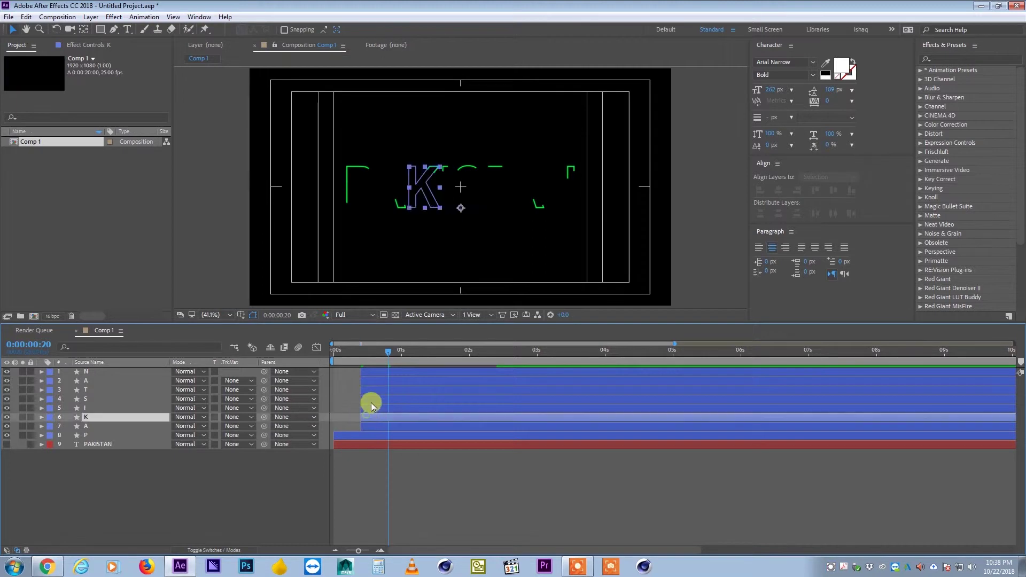
shift+click(376, 372)
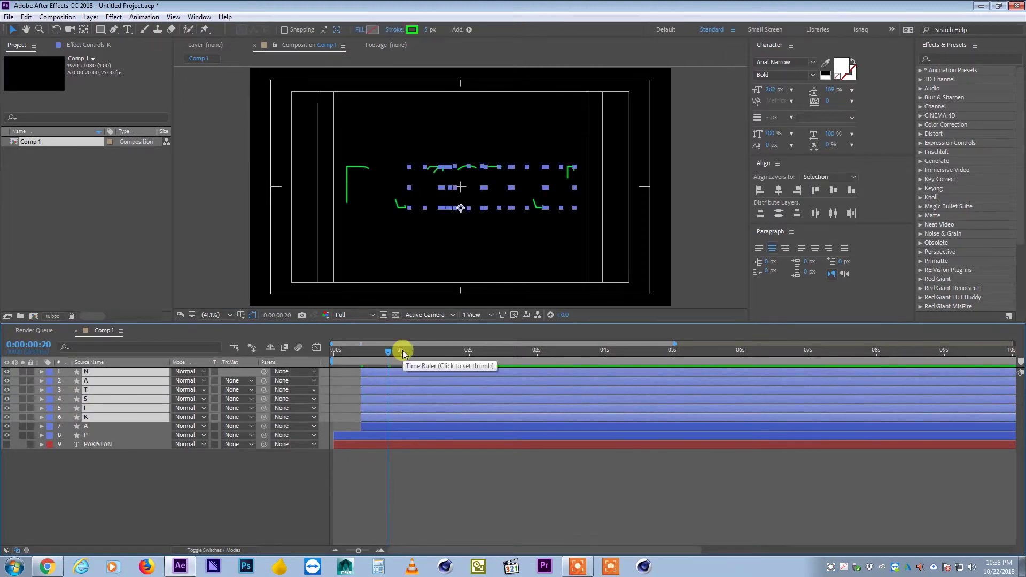
key(bracketleft)
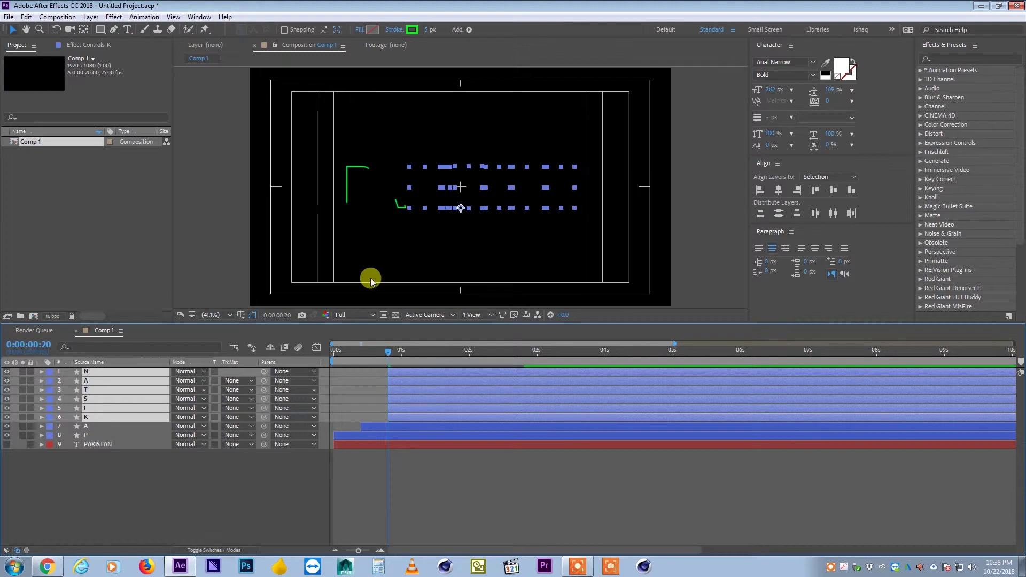
- Advance 10 frames and shift layers I, S, T, A and N to start at 0:00:01:05
key(shift+Page_Down)
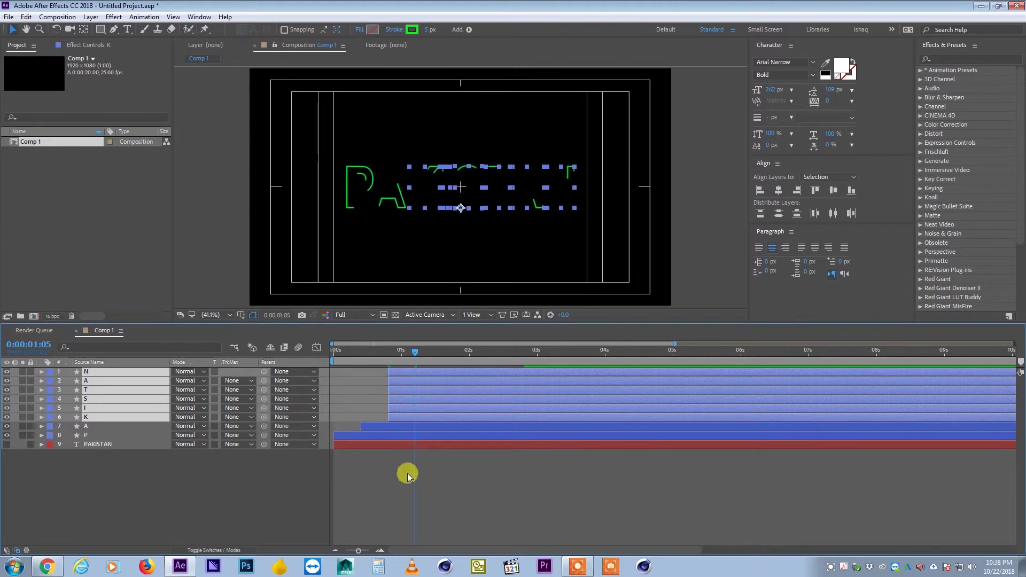
click(408, 475)
click(401, 408)
shift+click(403, 374)
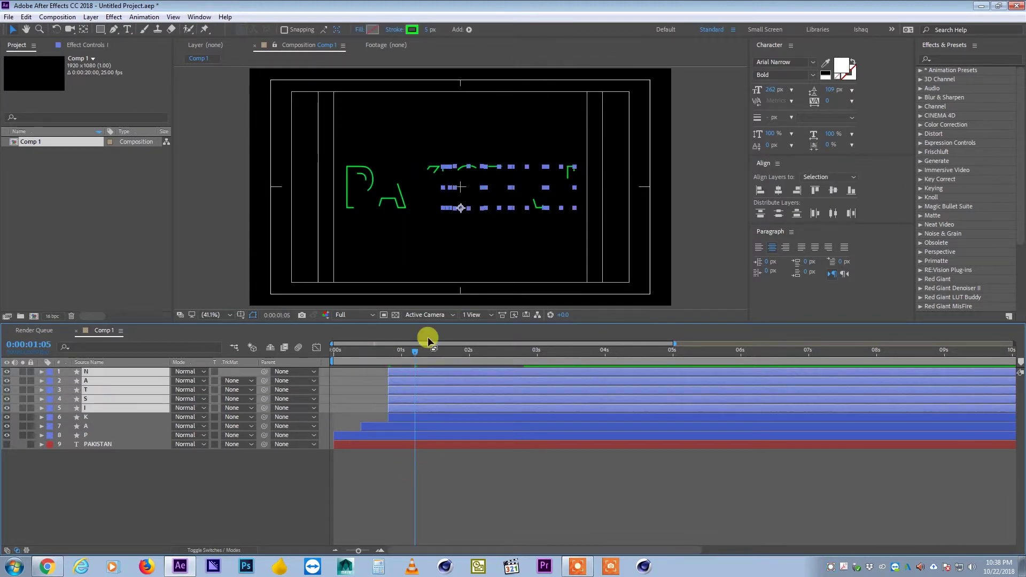
key(bracketleft)
click(478, 514)
- Advance 10 frames and shift layers S, T, A and N to start at 0:00:01:15
click(426, 400)
shift+click(424, 373)
key(shift+Page_Down)
key(bracketleft)
- Advance 10 frames and shift layers T, A and N to start at 0:00:02:00
key(shift+Page_Down)
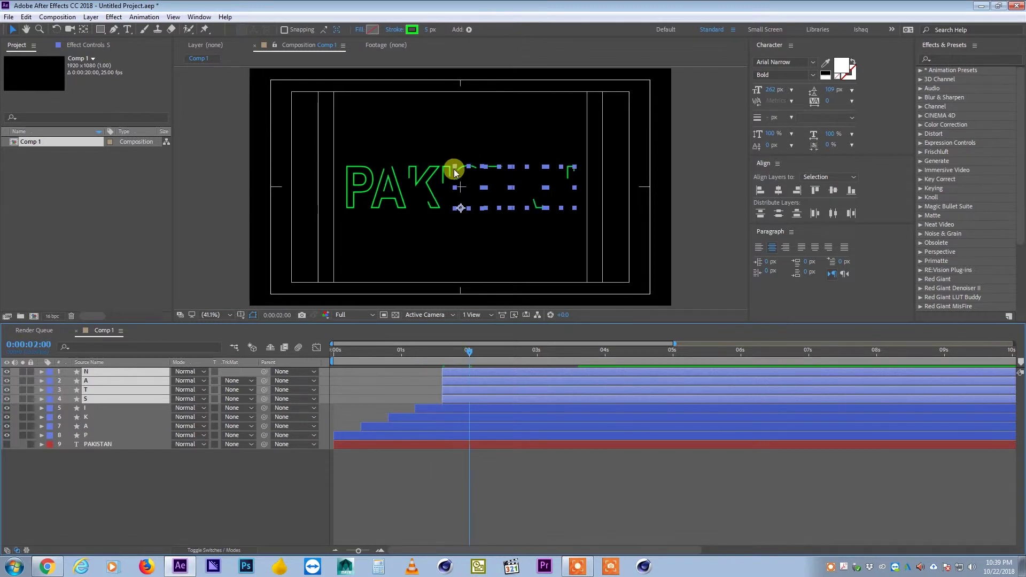
click(427, 385)
click(448, 389)
shift+click(453, 373)
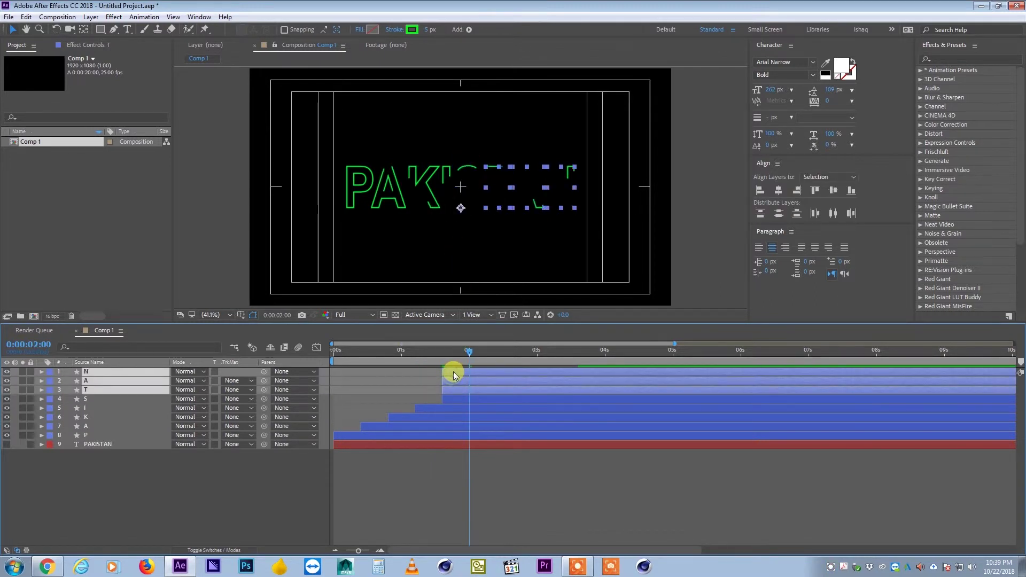
key(bracketleft)
- Advance 10 frames and shift the last A and the N layer to start at 0:00:02:10
click(477, 380)
shift+click(479, 371)
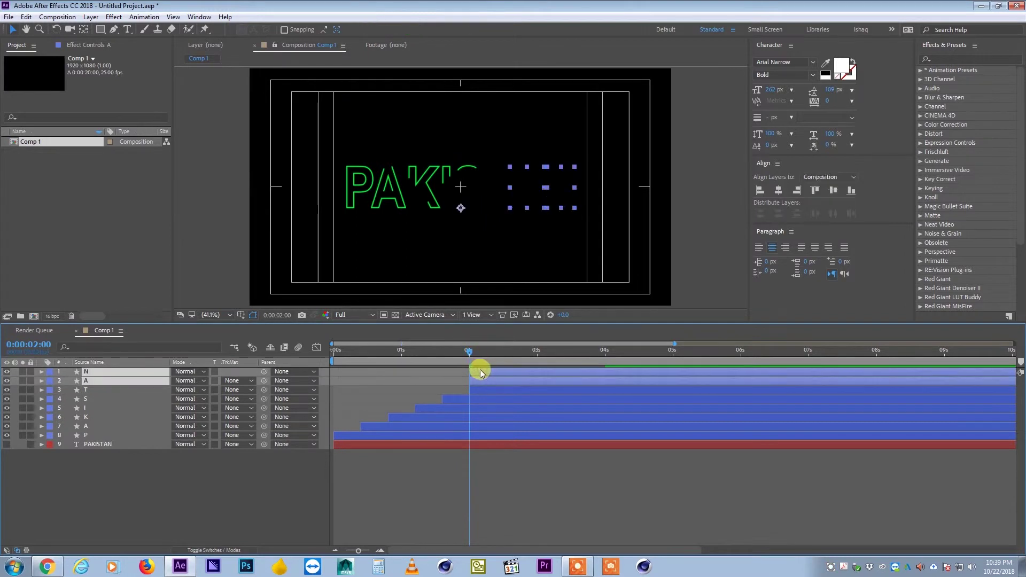
key(shift+Page_Down)
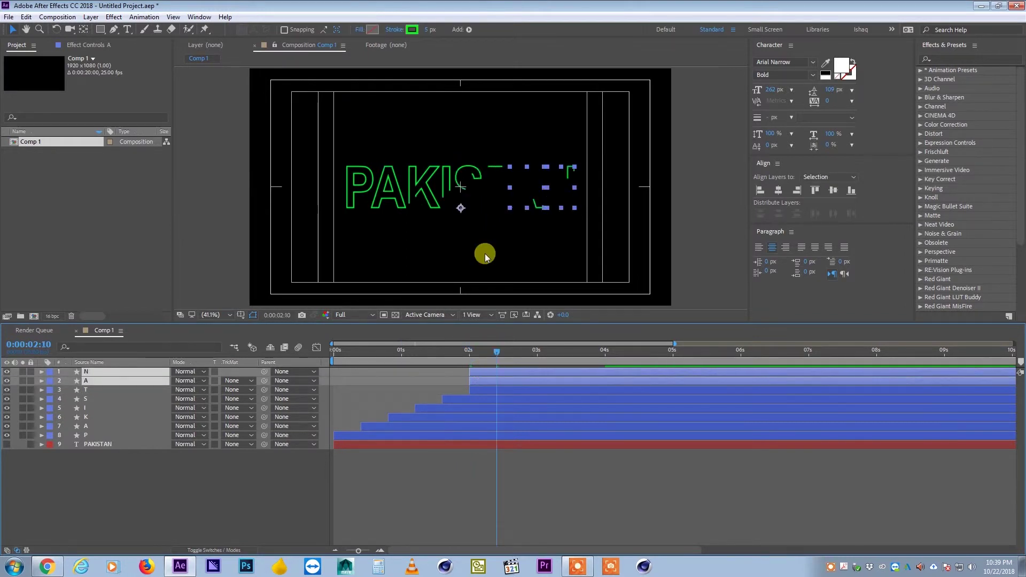
key(bracketleft)
- Advance 10 frames and shift only the N layer to start at 0:00:02:20
key(shift+Page_Down)
click(517, 471)
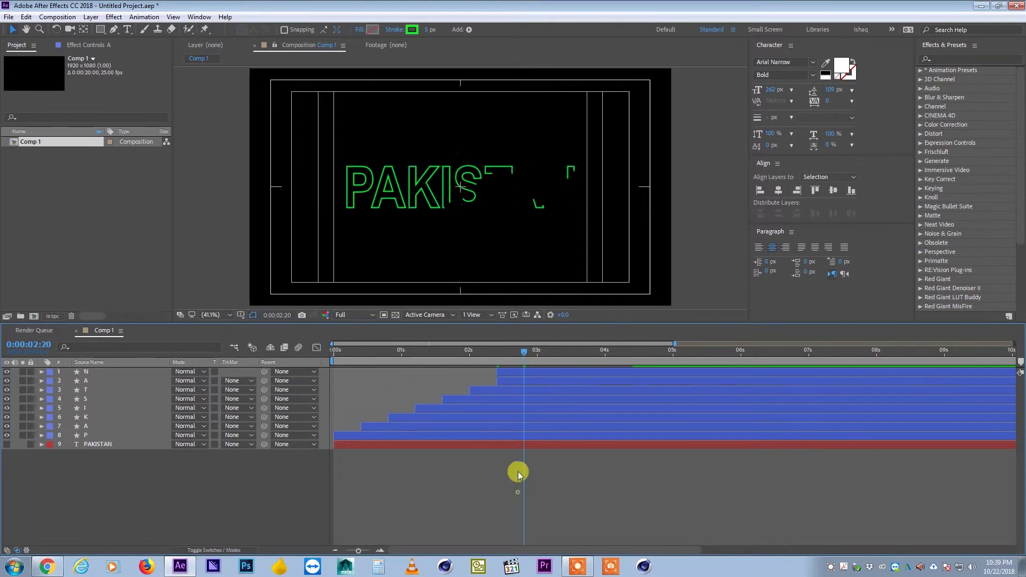
click(513, 377)
key(bracketleft)
- Preview the staggered letter-by-letter reveal from 0:00:00:00, then return to the start of the composition
drag(501, 351, 267, 364)
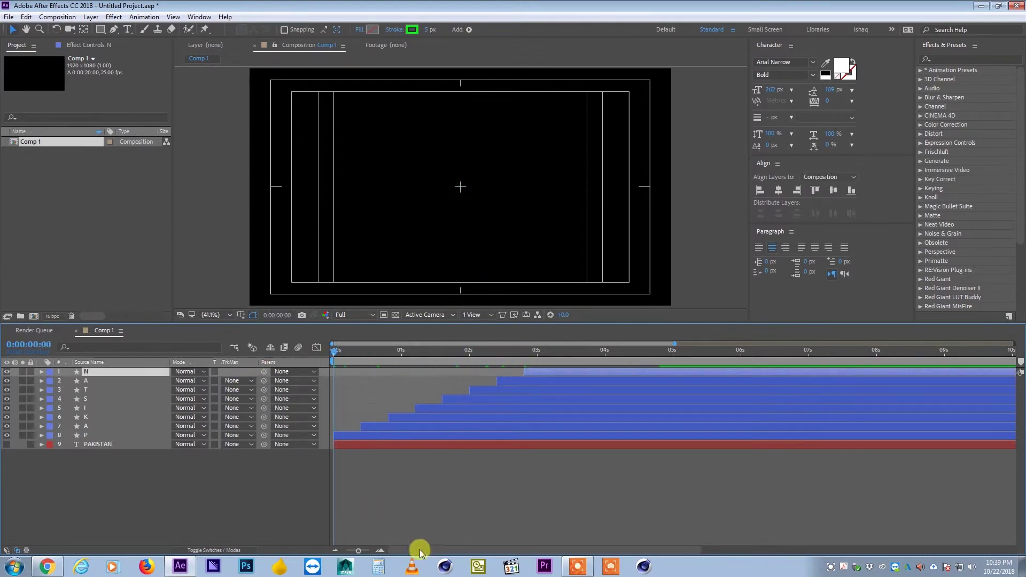
click(470, 483)
key(space)
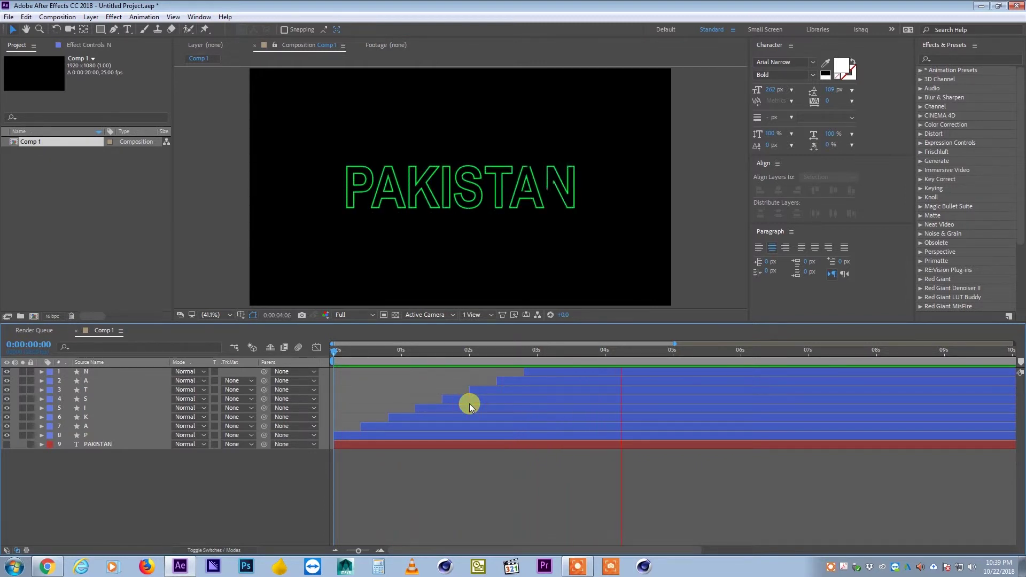
key(space)
key(apostrophe)
drag(447, 352, 251, 343)
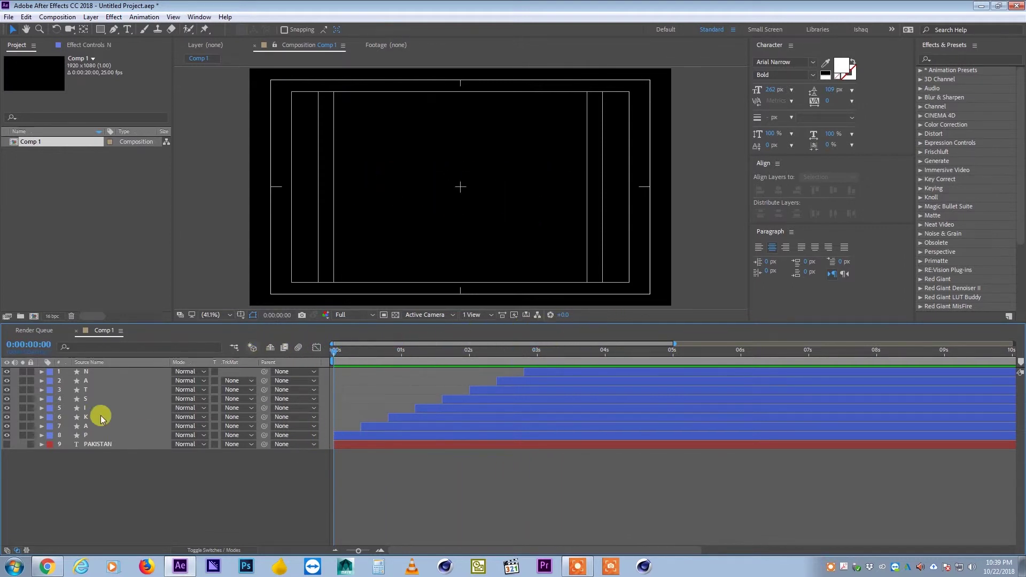
- Pre-compose all eight letter layers into a new composition named Text_Outline, moving all attributes into it
click(85, 433)
shift+click(89, 373)
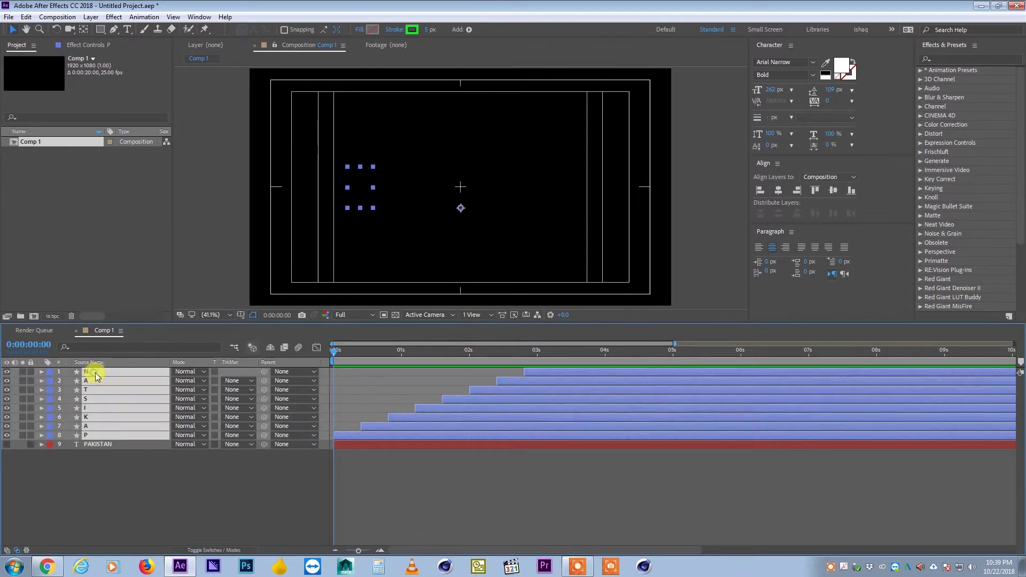
click(91, 16)
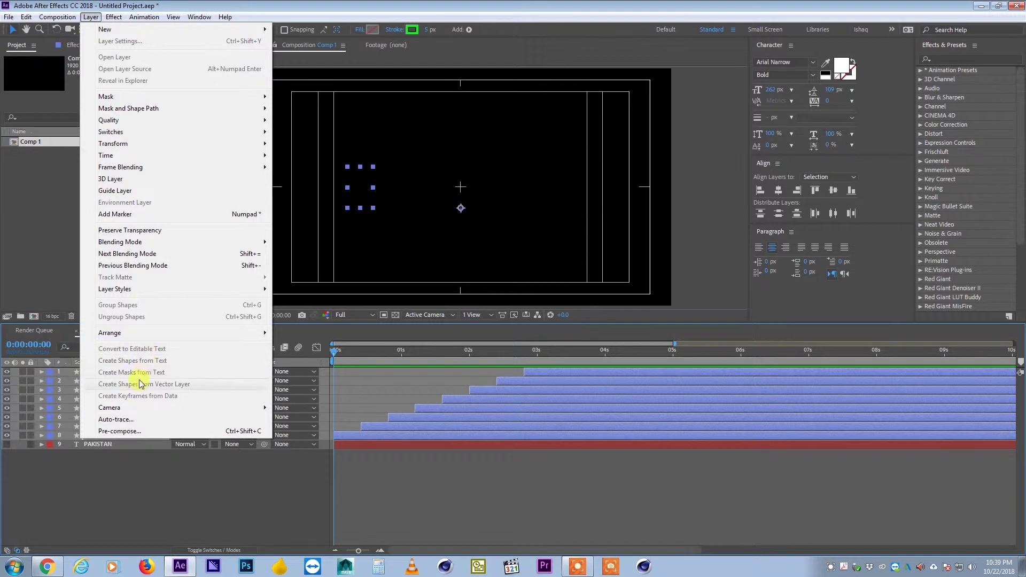
click(133, 431)
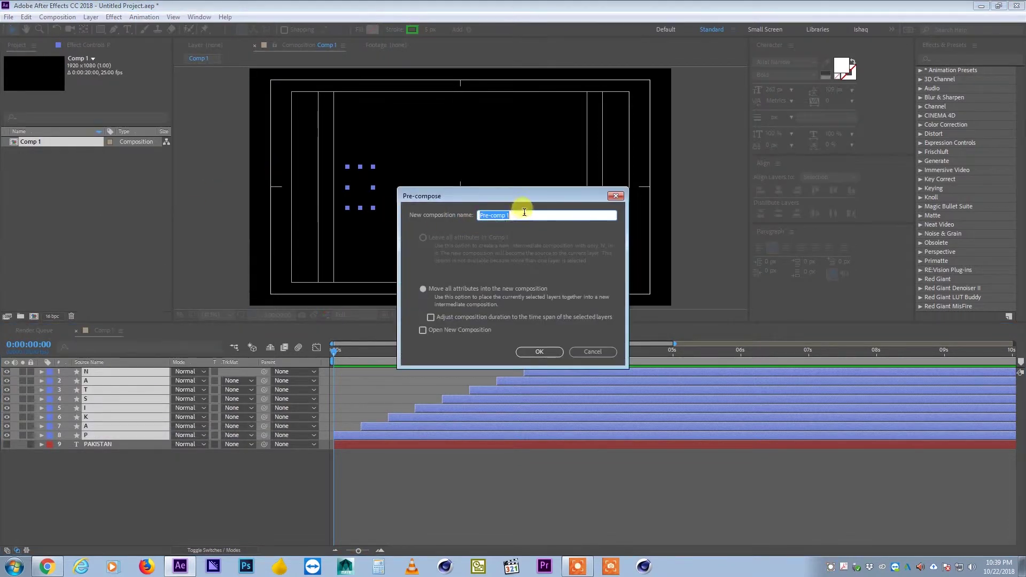
text(Text_Outline)
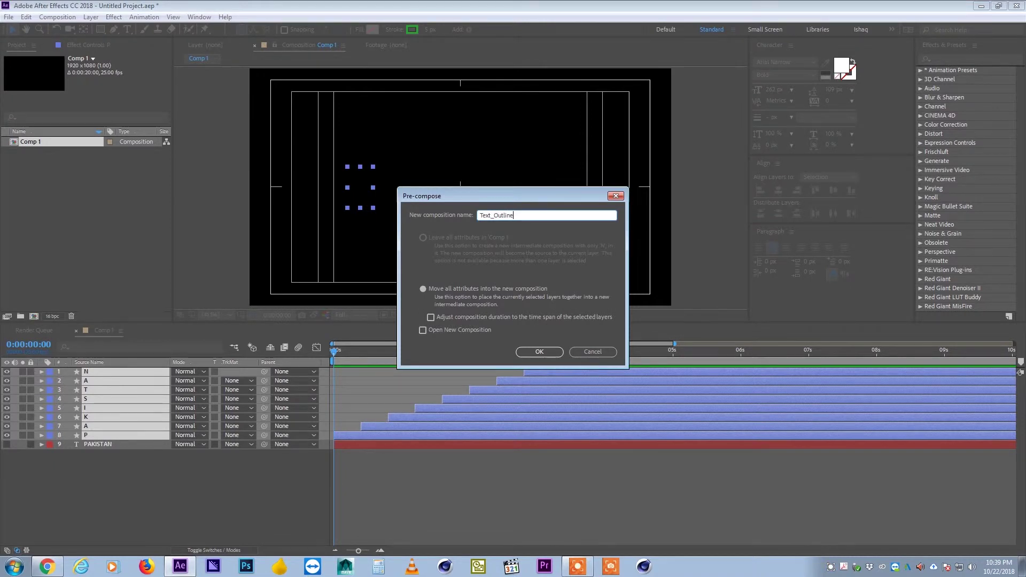
key(Return)
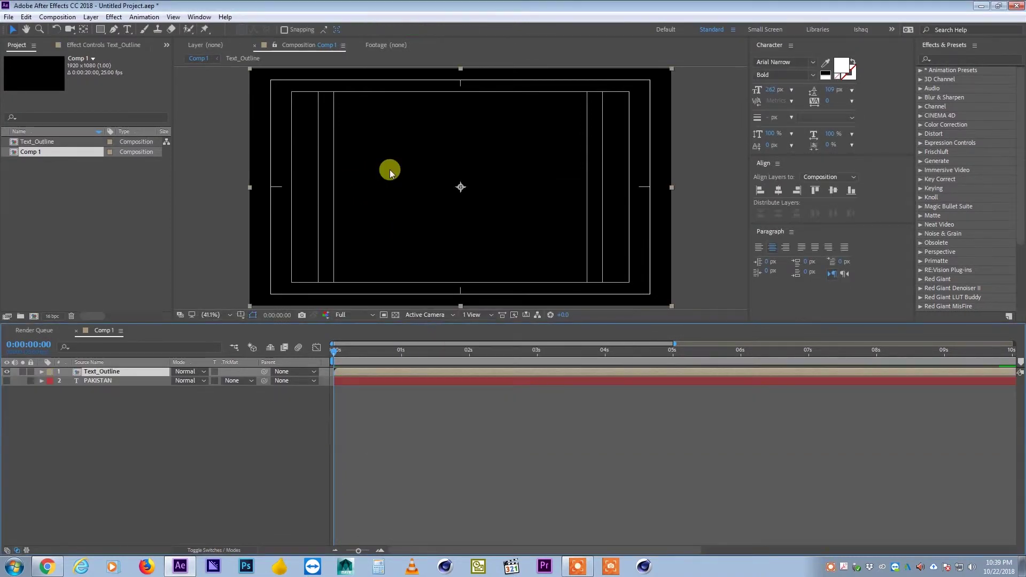
- Save the project to the Desktop as TextOutline in After Effects Project format
click(8, 16)
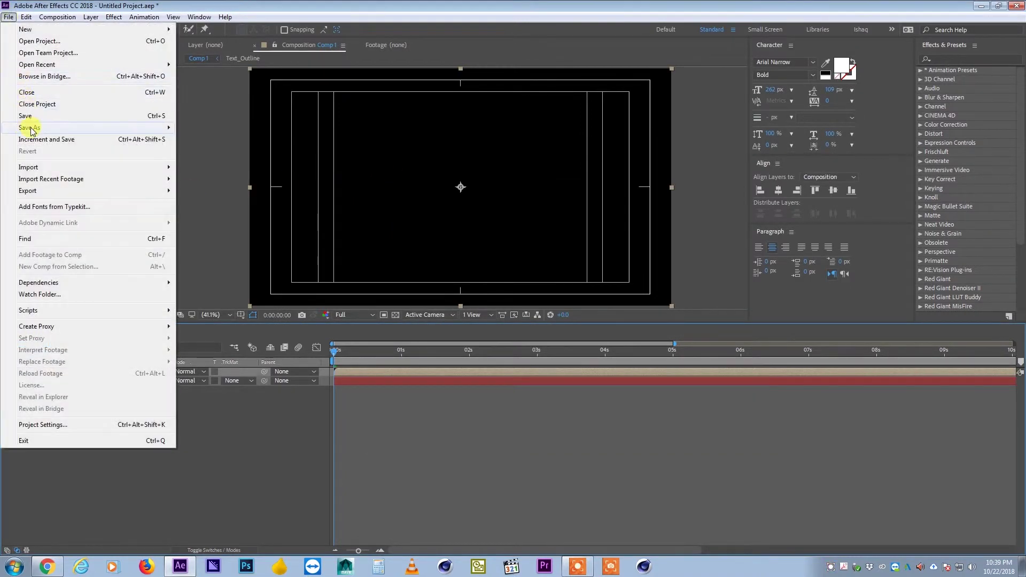
mouse_move(102, 129)
click(191, 129)
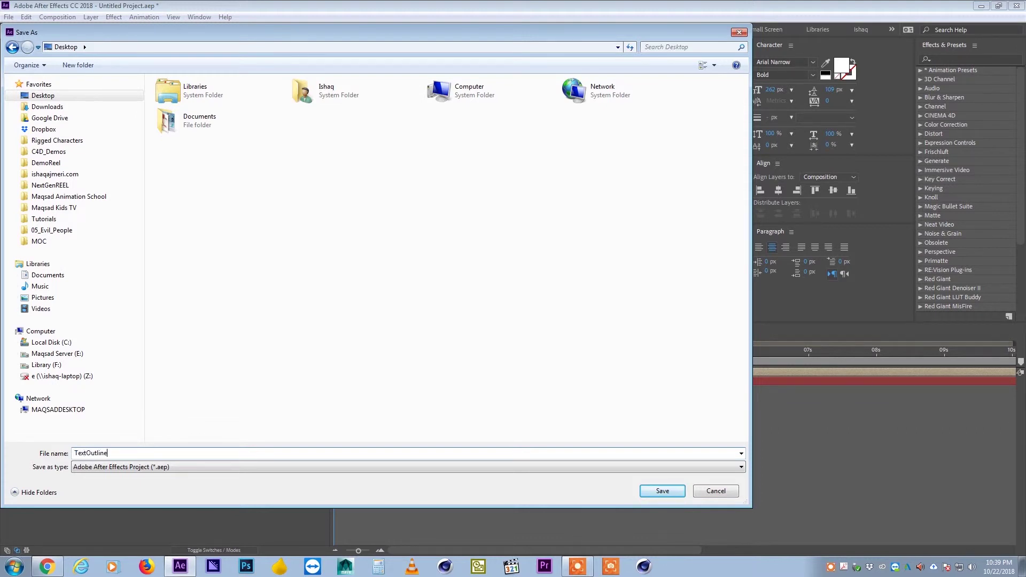
key(Return)
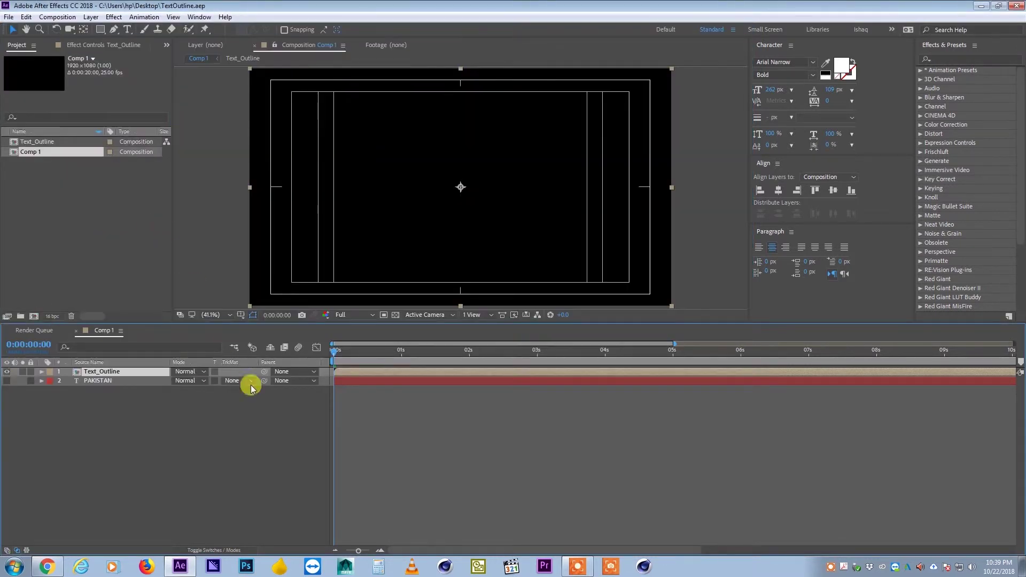
- Scrub and play the Text_Outline animation in Comp 1, then return to the start of the composition
drag(349, 351, 515, 352)
drag(544, 320, 215, 359)
click(109, 403)
click(114, 376)
key(space)
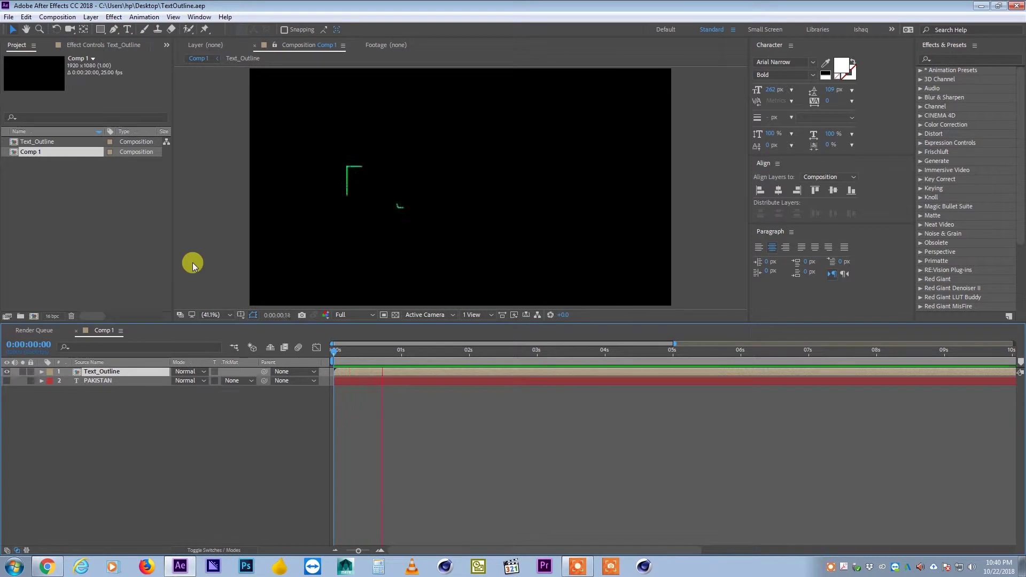
drag(348, 352, 268, 361)
click(112, 397)
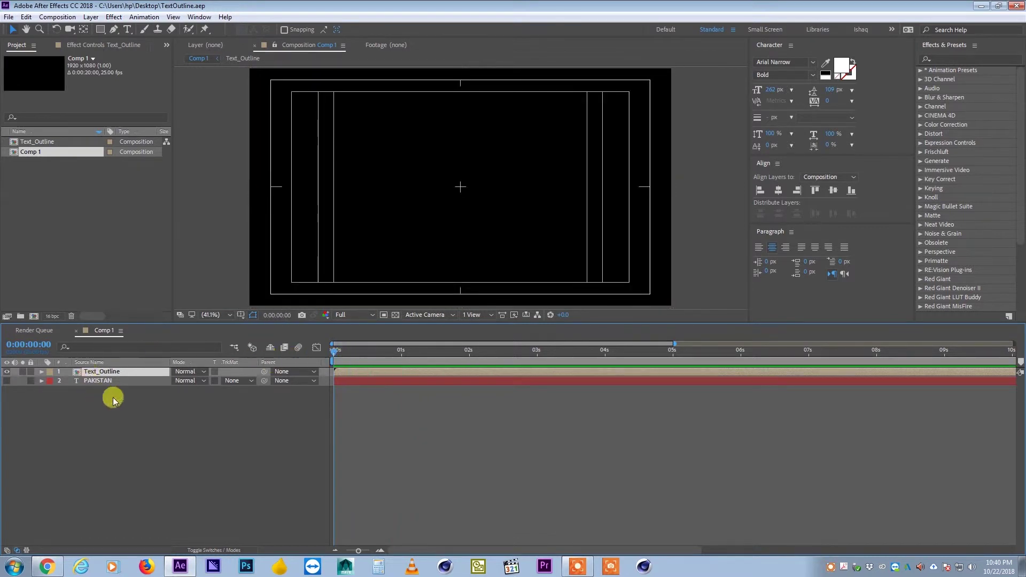
- Open the Text_Outline pre-composition and preview its staggered letter layers
click(102, 374)
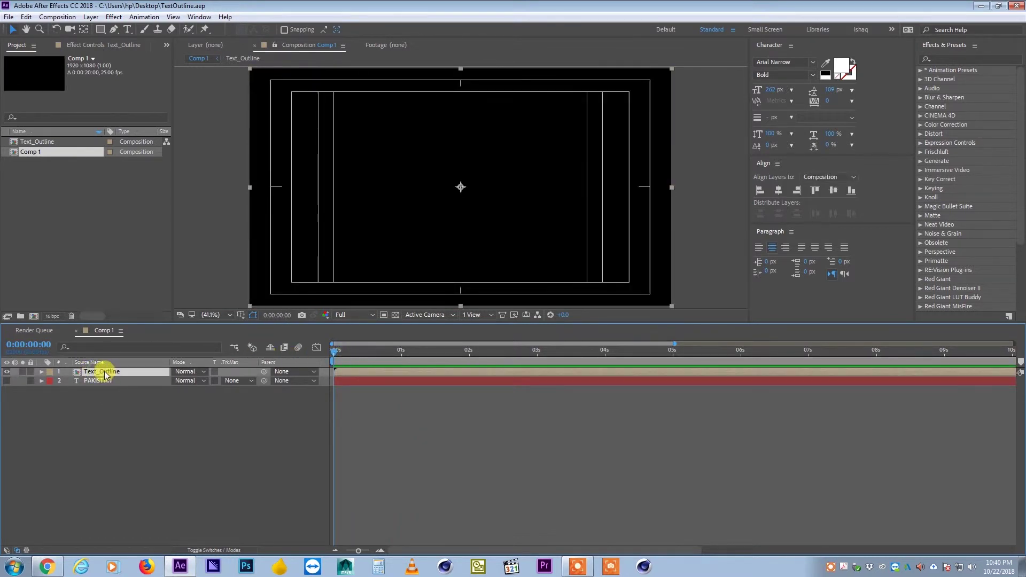
double_click(105, 372)
mouse_move(345, 356)
mouse_down()
mouse_move(474, 354)
mouse_move(344, 373)
mouse_up()
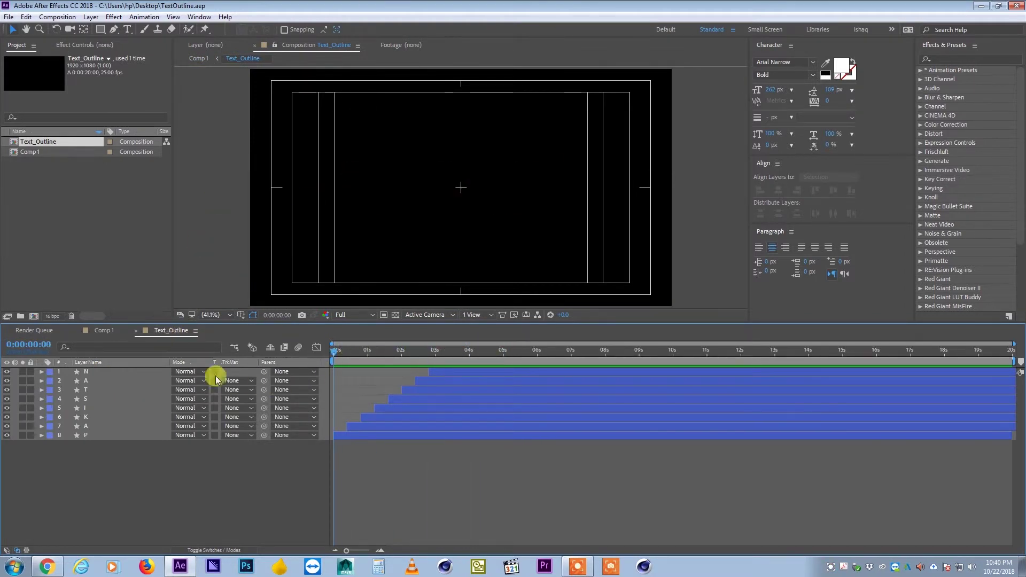
key(space)
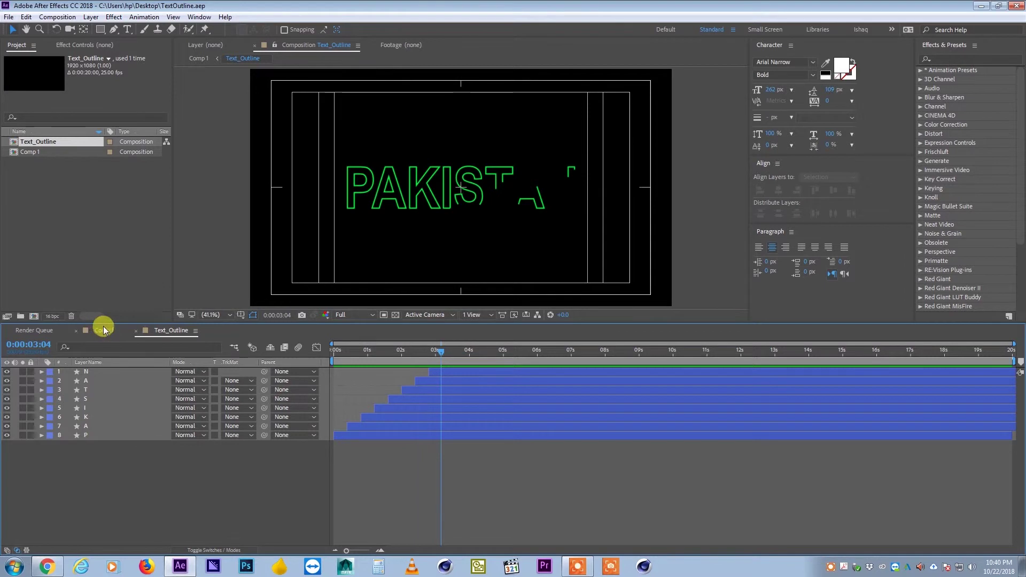
- Return to Comp 1 and rename the composition Title Animation in its settings
click(103, 330)
click(355, 395)
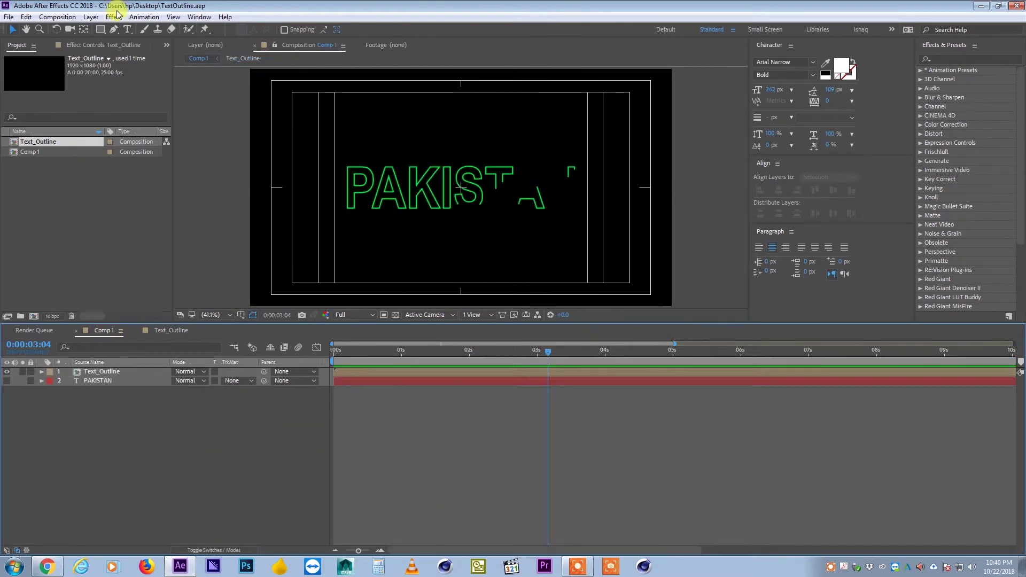
click(59, 17)
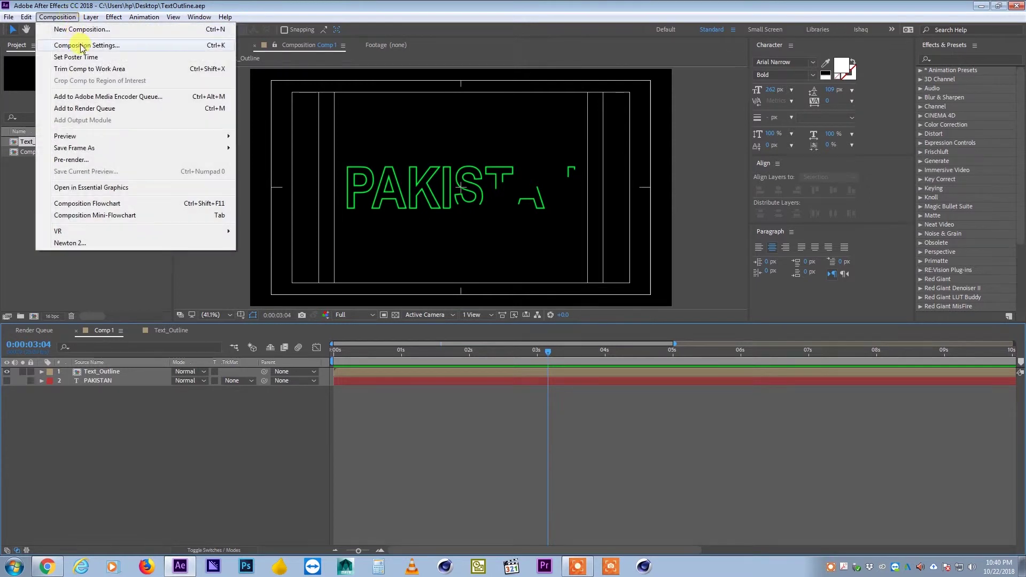
click(81, 44)
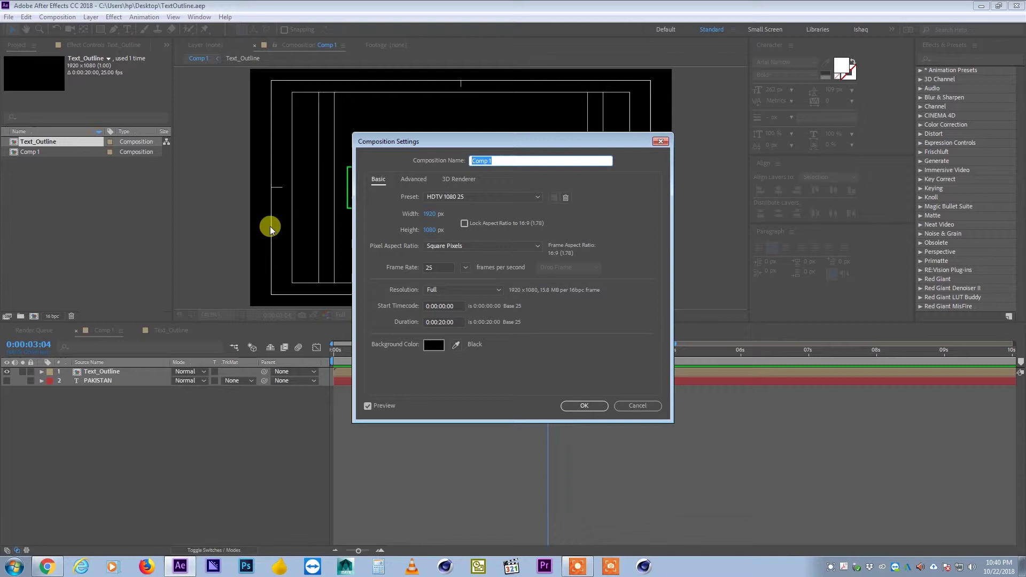
text(Title)
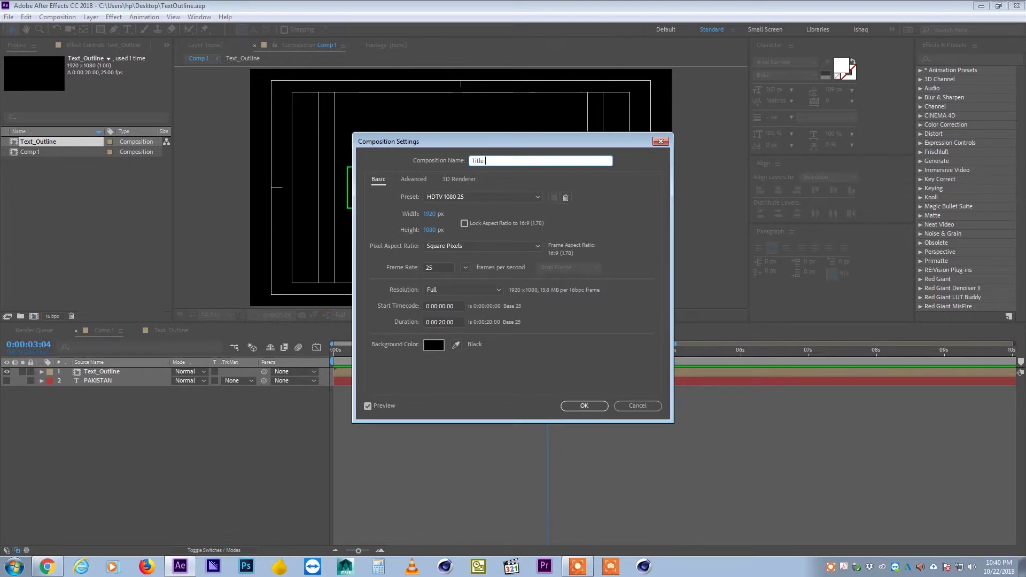
text( Animation)
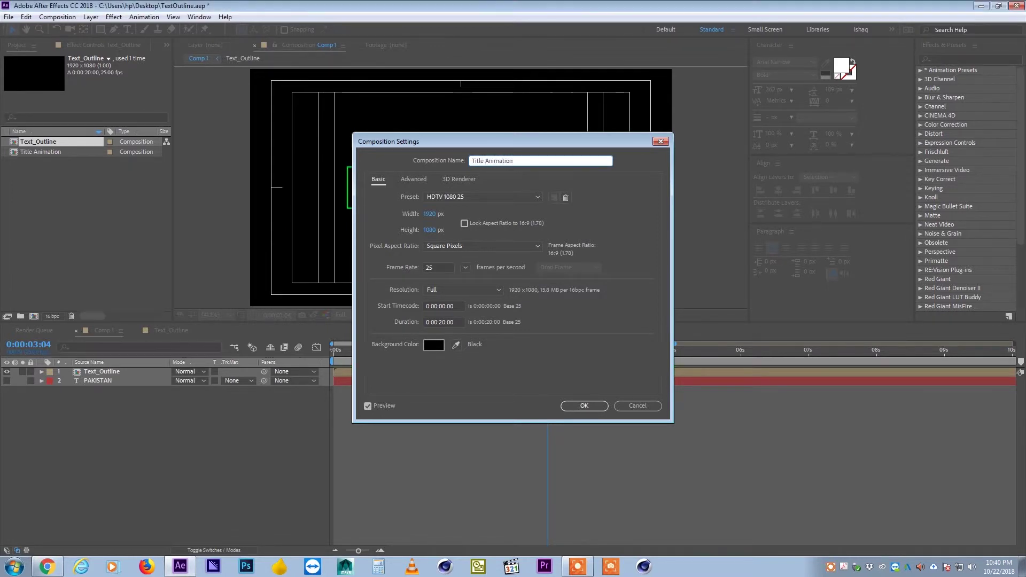
key(Return)
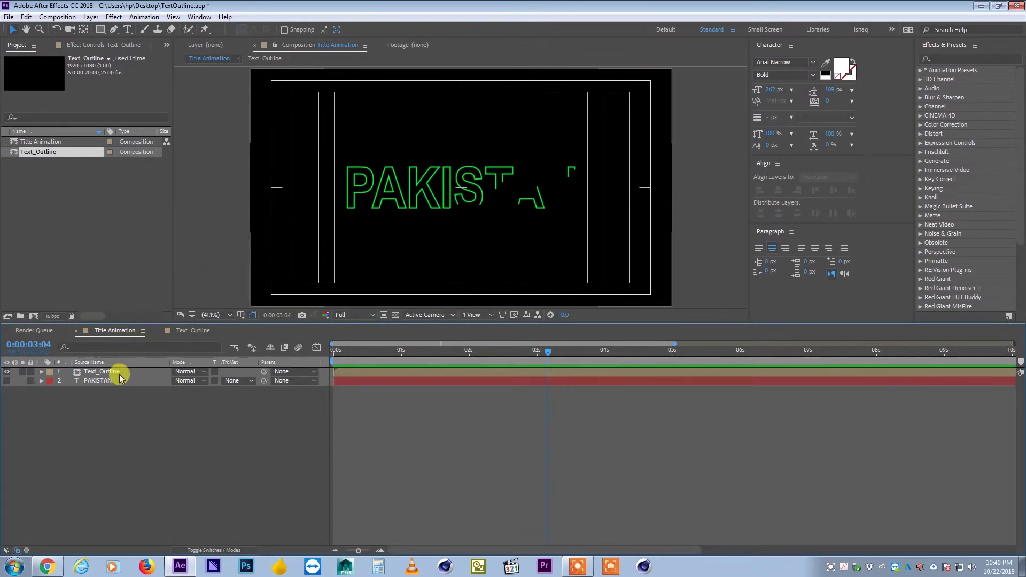
- Duplicate the Text_Outline layer and shift the upper copy to start at 0:00:00:20
click(161, 372)
key(ctrl+d)
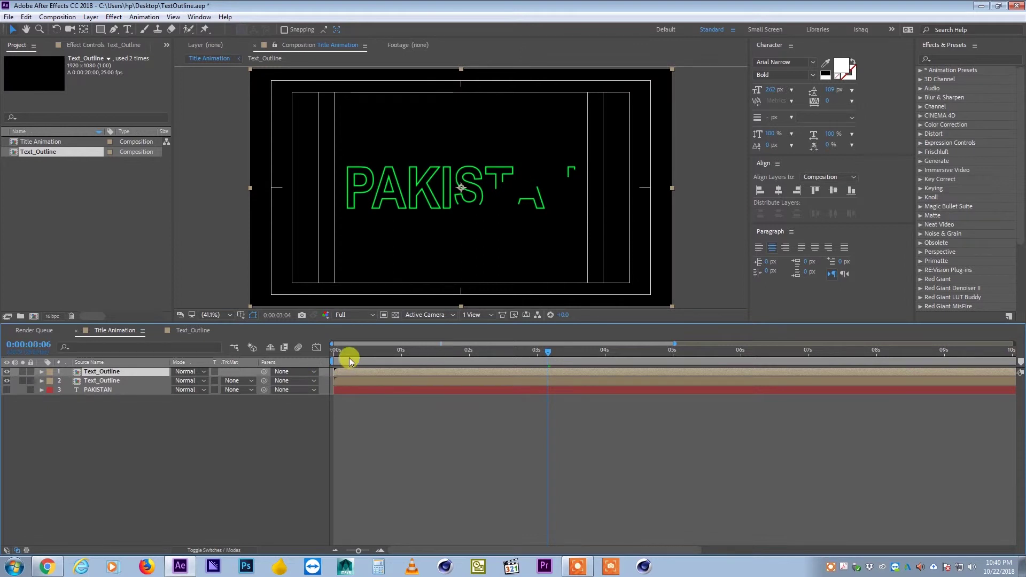
key(Home)
key(shift+Page_Down)
key(shift+Page_Down)
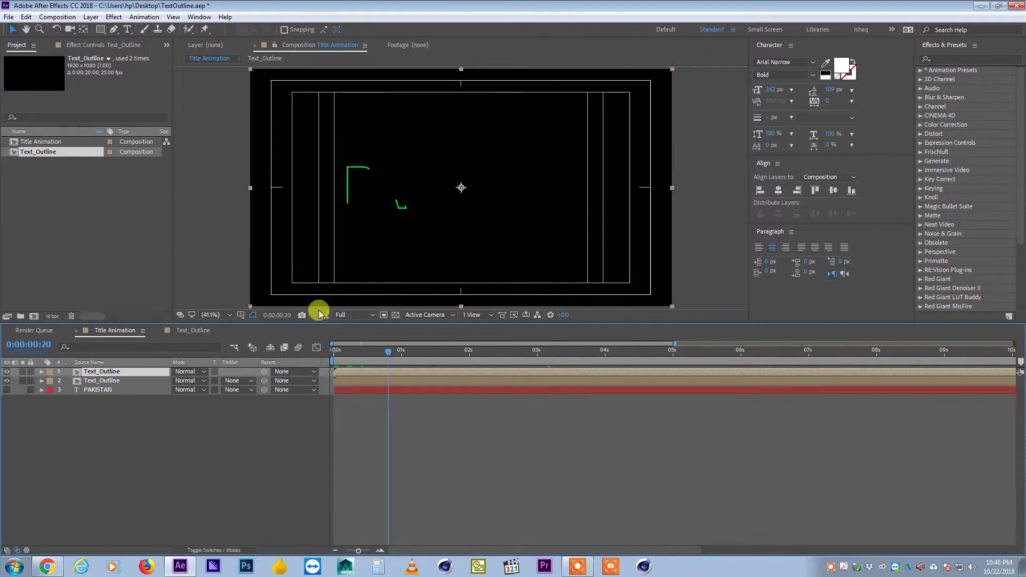
drag(389, 371, 465, 355)
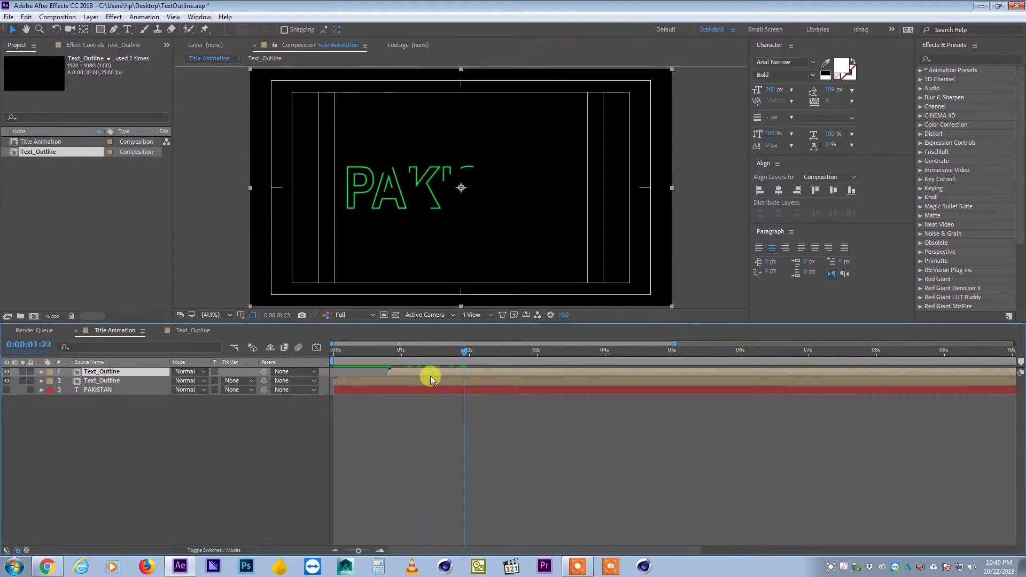
- Apply the Fill effect with its default red color to the lower Text_Outline layer
click(430, 379)
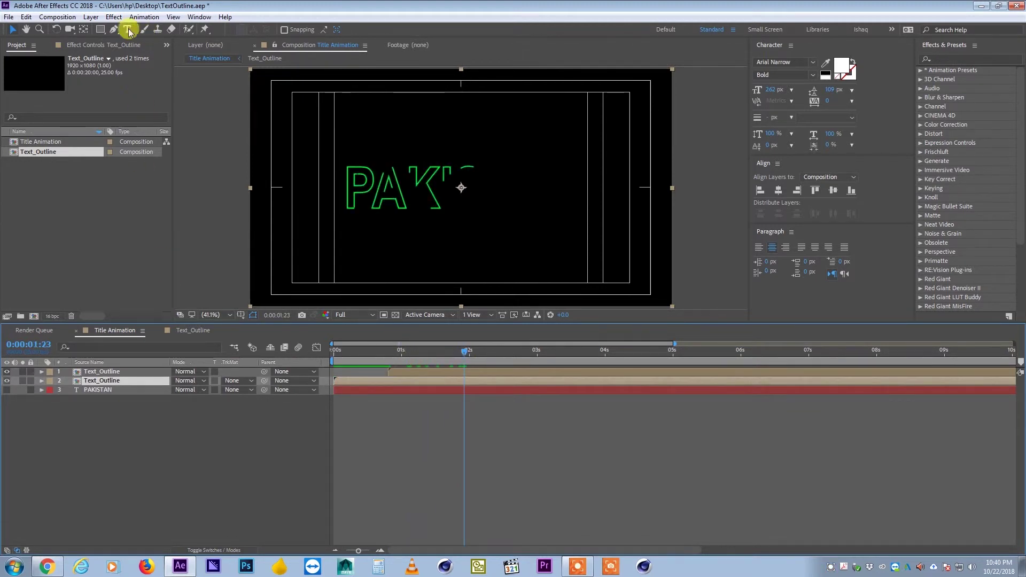
click(114, 17)
mouse_move(148, 175)
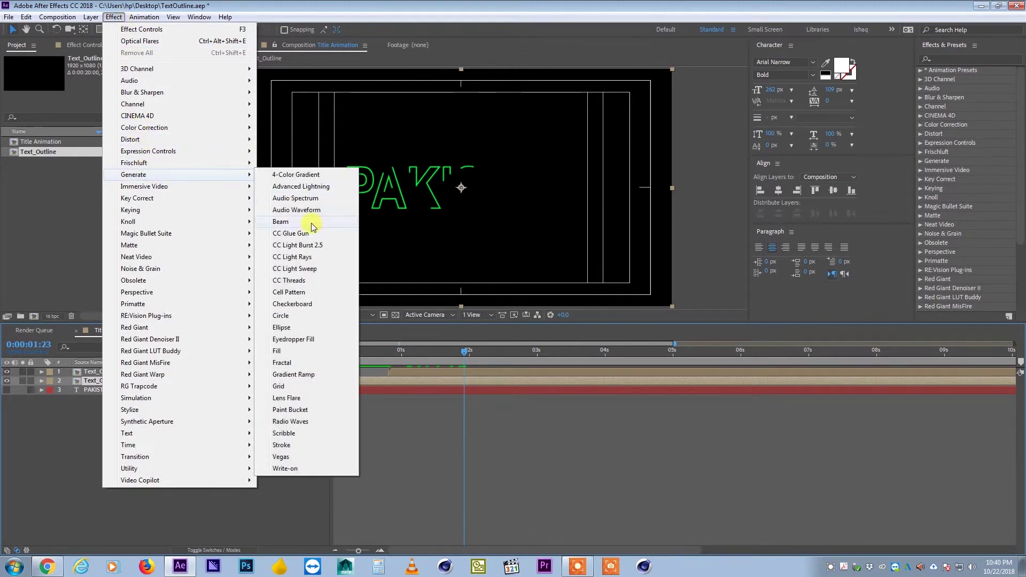
click(287, 355)
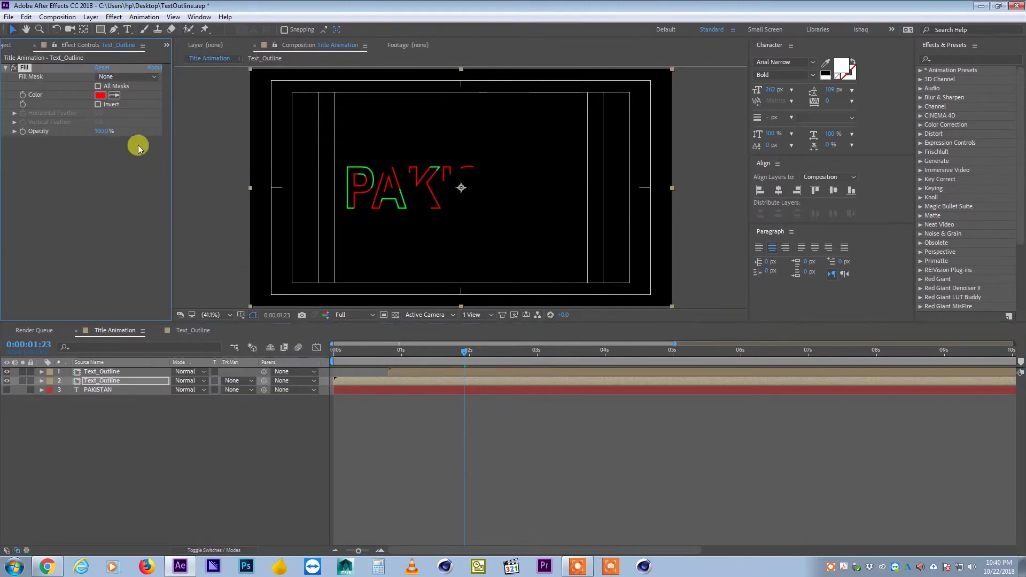
- Preview the red and green outline reveal from 0:00:00:00, then scrub to about 0:00:02:10
drag(421, 351, 277, 369)
click(419, 454)
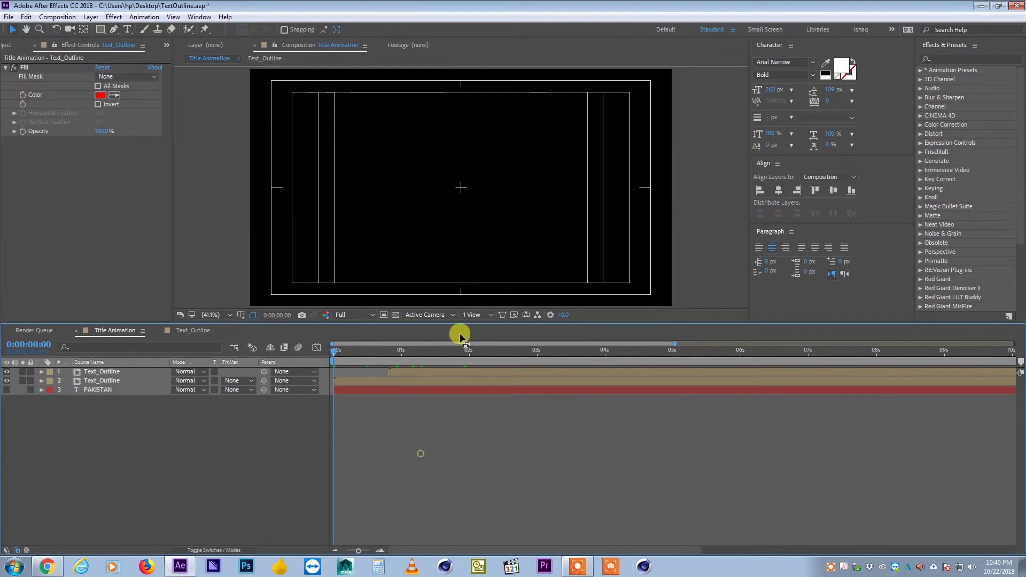
key(space)
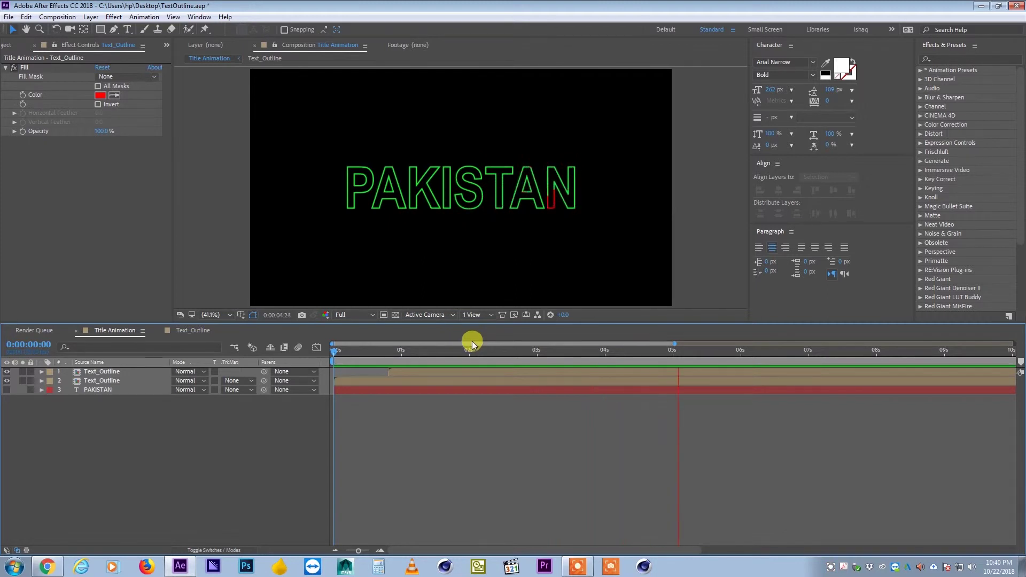
drag(390, 351, 497, 352)
- Duplicate the upper Text_Outline layer, starting the top copy at about 0:00:01:04 and the middle one slightly before 0:00:00:20
click(404, 373)
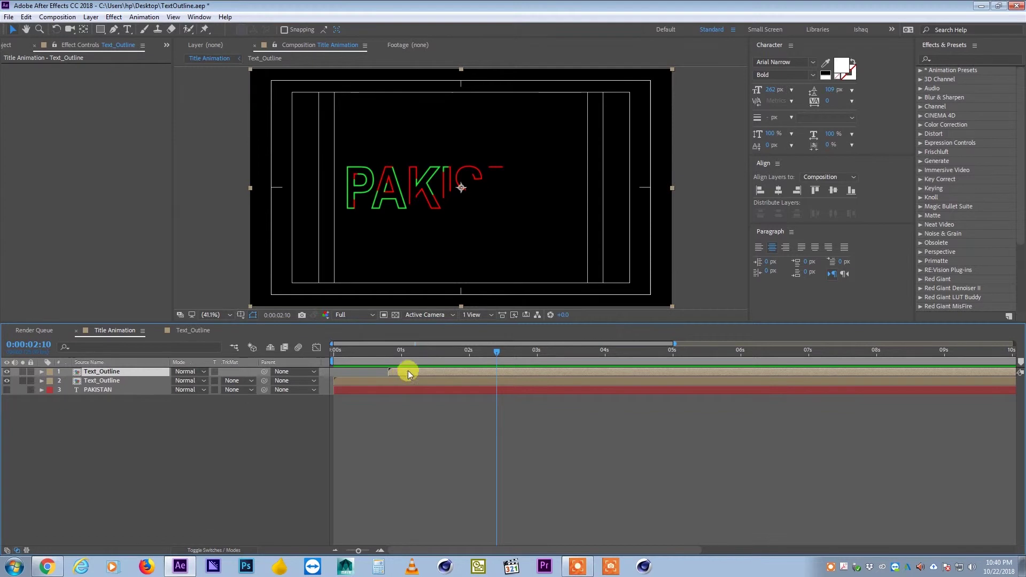
mouse_move(403, 358)
mouse_down()
mouse_move(484, 351)
mouse_move(416, 361)
mouse_move(452, 371)
mouse_move(413, 356)
mouse_move(412, 380)
mouse_move(411, 371)
mouse_up()
key(ctrl+d)
click(434, 381)
click(426, 374)
click(410, 379)
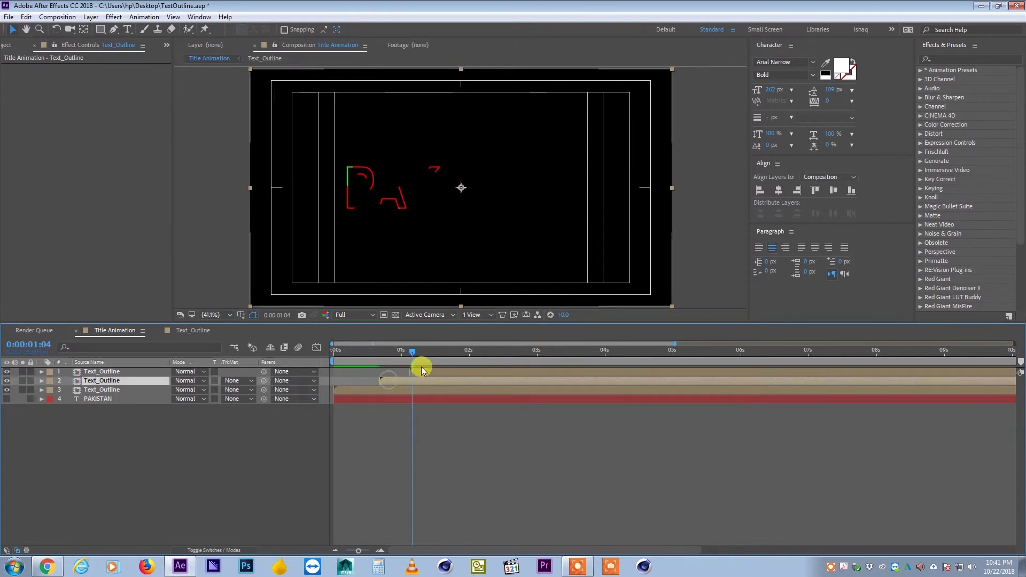
- Apply a Fill effect to the middle Text_Outline layer and set its color to yellow-green 6E8900
click(114, 17)
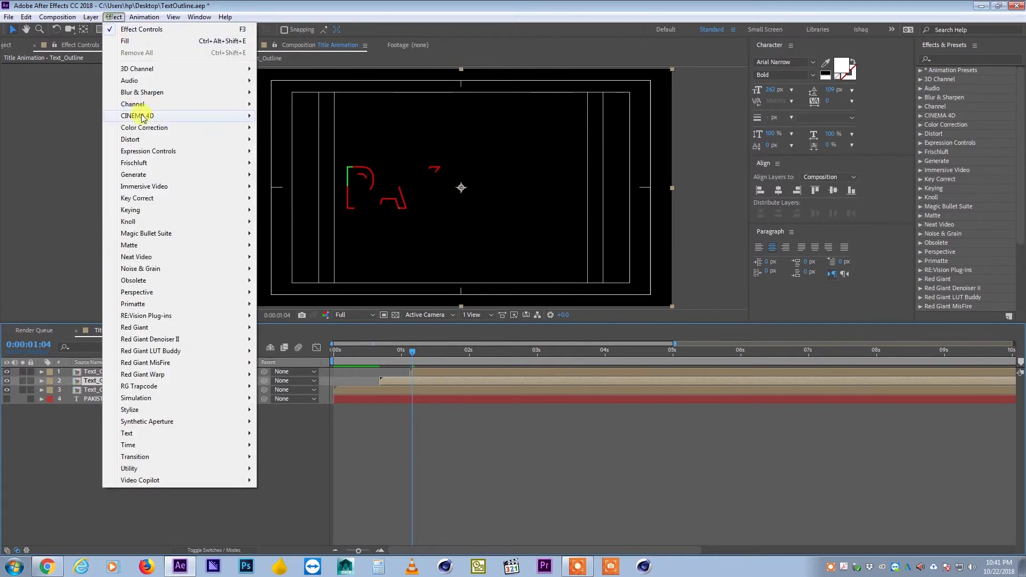
mouse_move(154, 177)
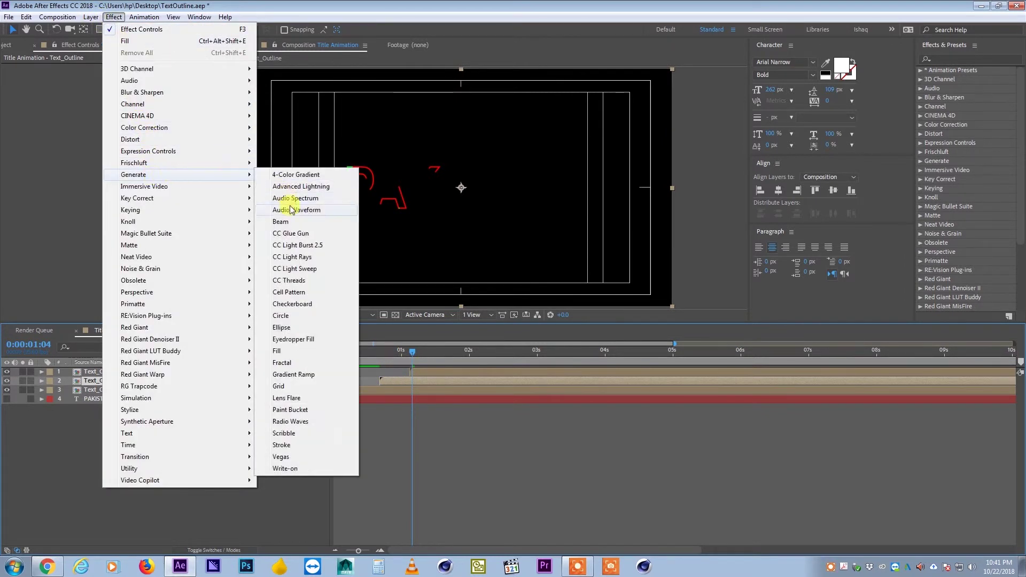
click(277, 354)
click(100, 95)
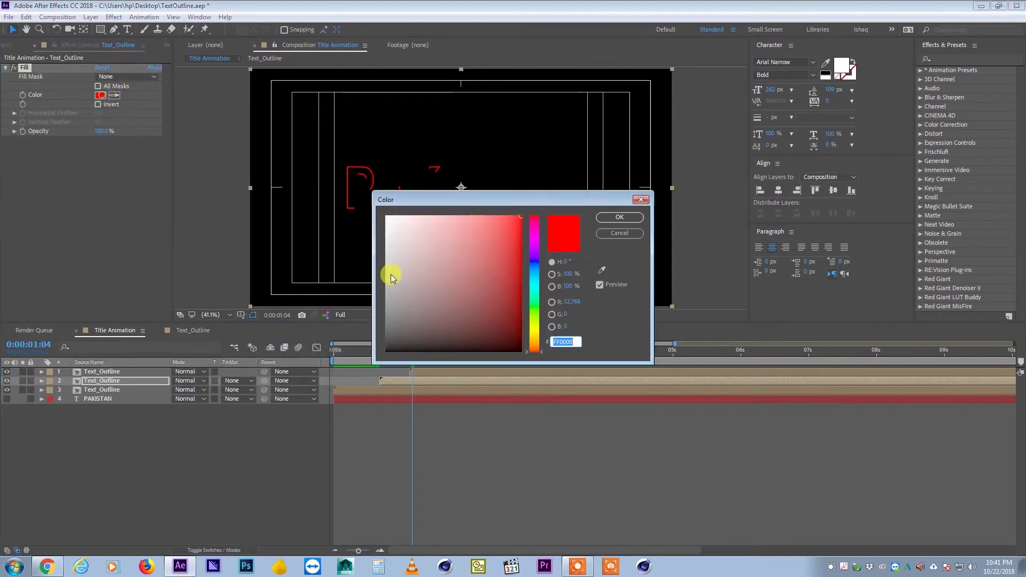
drag(534, 280, 536, 327)
drag(490, 218, 523, 250)
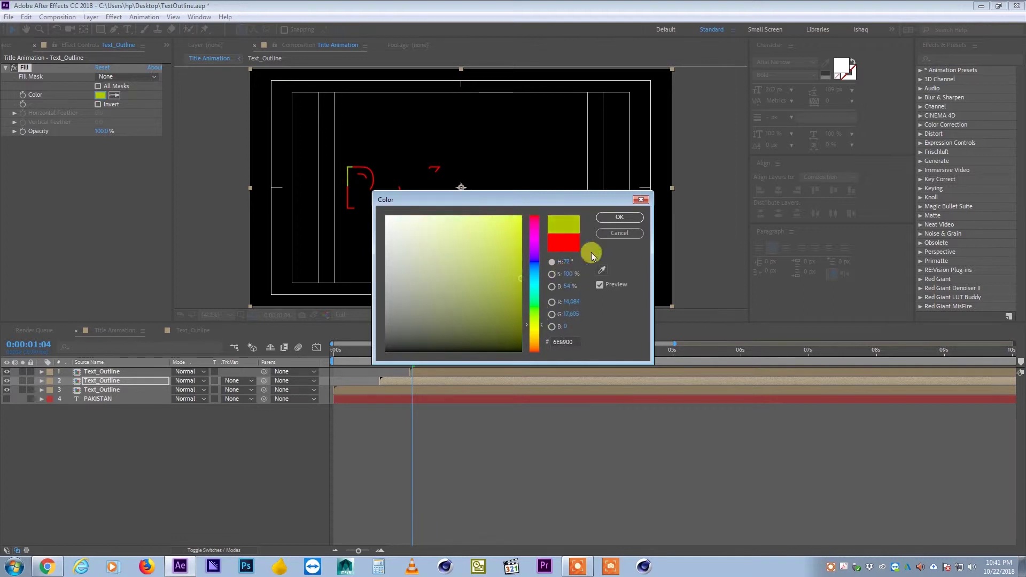
click(625, 218)
- Deselect the layers and preview the three-color outline animation, scrubbing to 0:00:02:09
click(478, 473)
click(460, 171)
key(space)
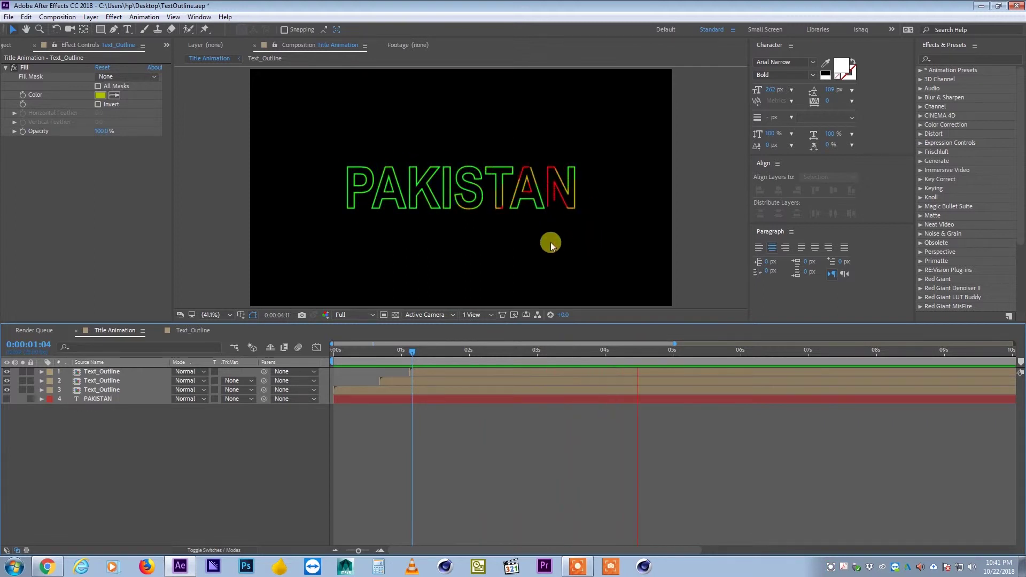
mouse_move(434, 343)
mouse_down()
mouse_move(449, 351)
mouse_move(336, 335)
mouse_move(424, 351)
mouse_move(496, 334)
mouse_up()
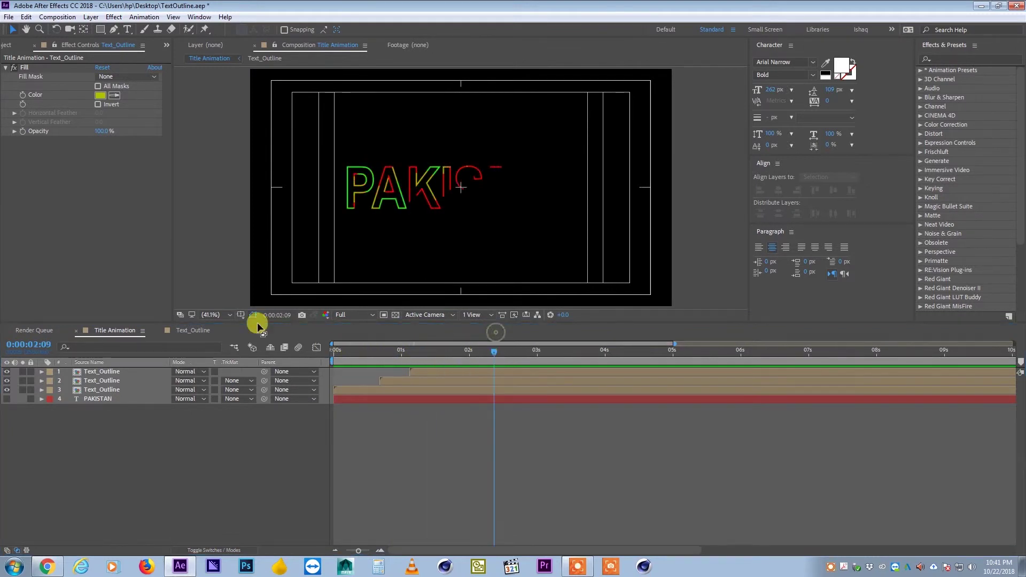
- Show the project items, open the Text_Outline composition and move to 0:00:06:11 to view the full word
click(9, 42)
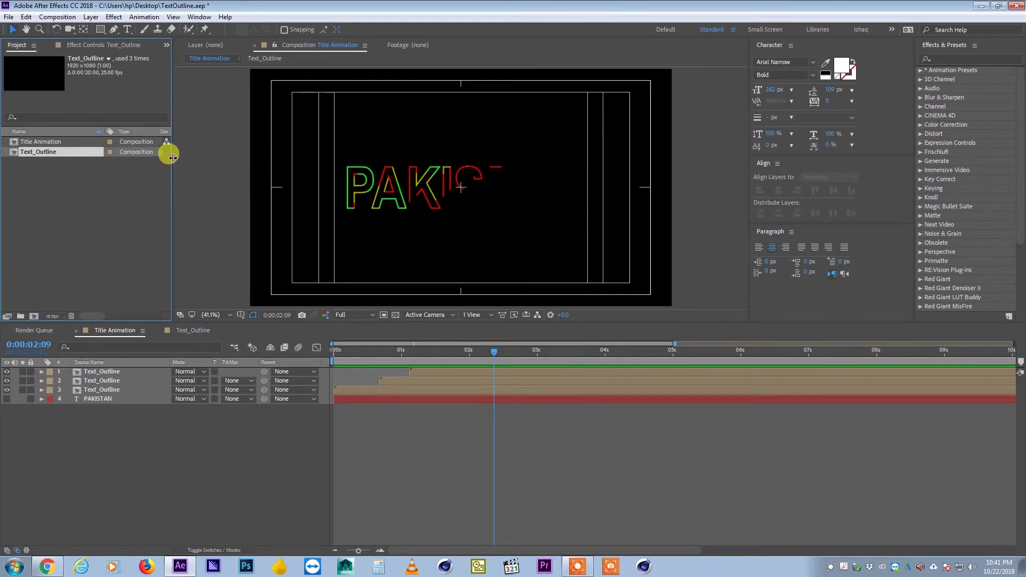
drag(172, 157, 186, 156)
click(41, 141)
double_click(41, 151)
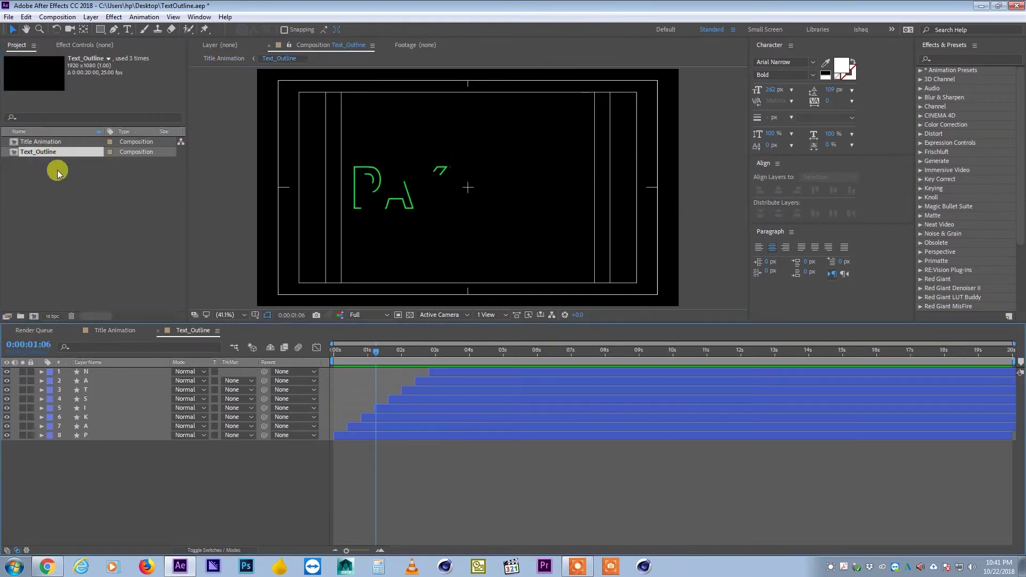
drag(376, 351, 552, 350)
- Duplicate the Text_Outline composition in the project and rename the copy Text_Fill
click(41, 151)
key(ctrl+d)
key(Return)
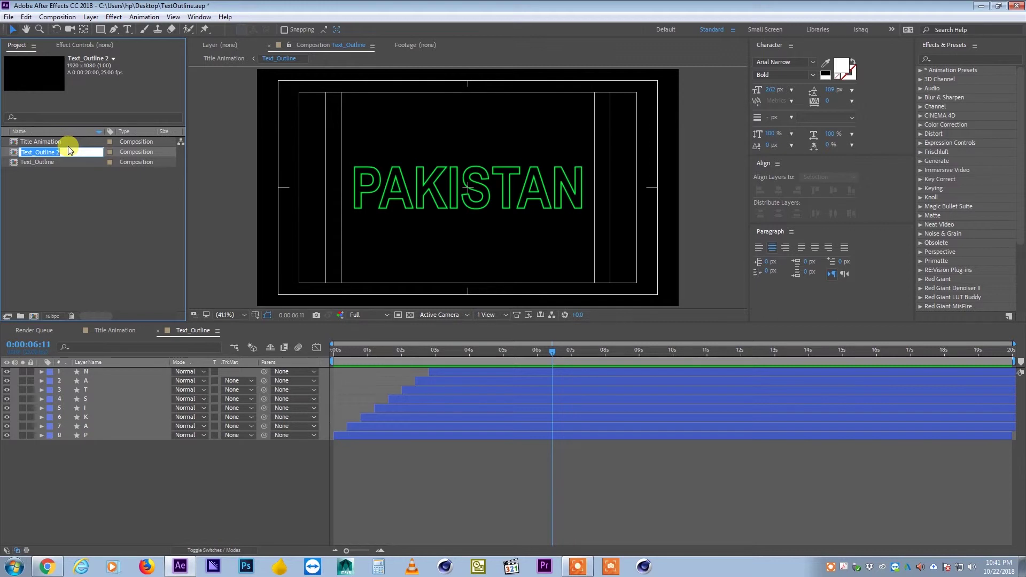
key(Right)
text(Fill)
key(Return)
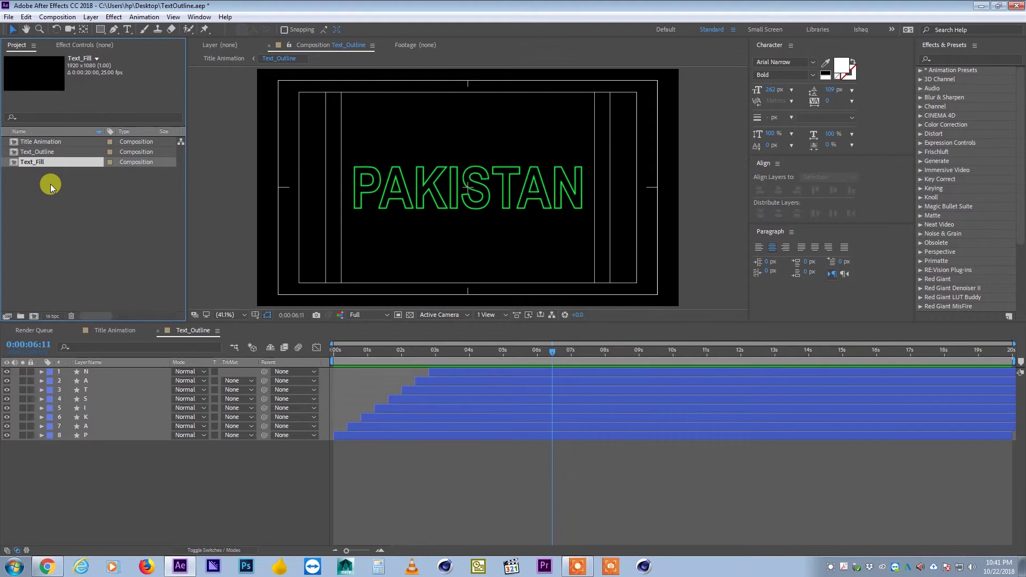
- Open Text_Fill, select all eight letter layers and align their starts to 0:00:00:00
double_click(29, 163)
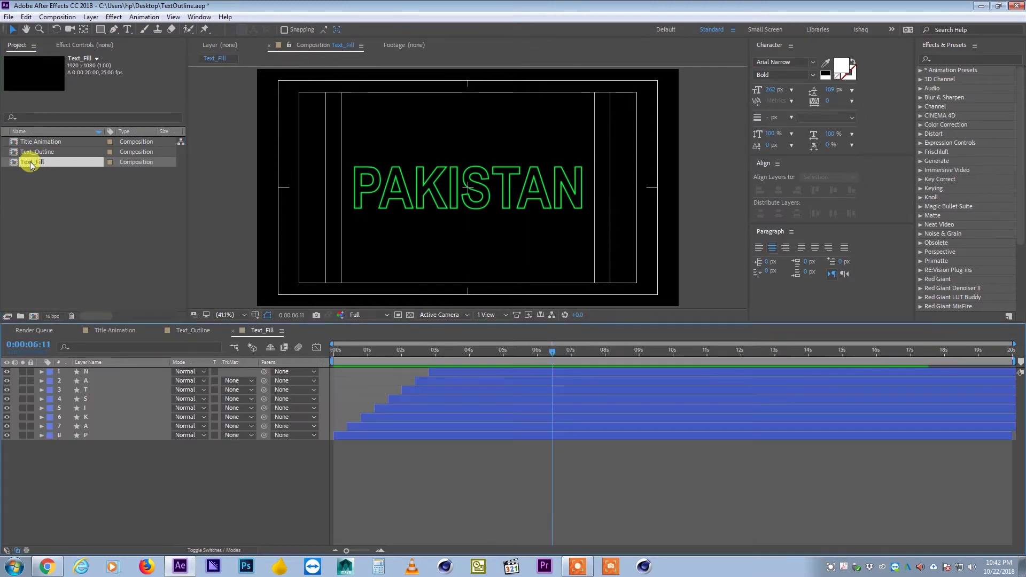
drag(415, 357, 658, 355)
drag(120, 473, 103, 342)
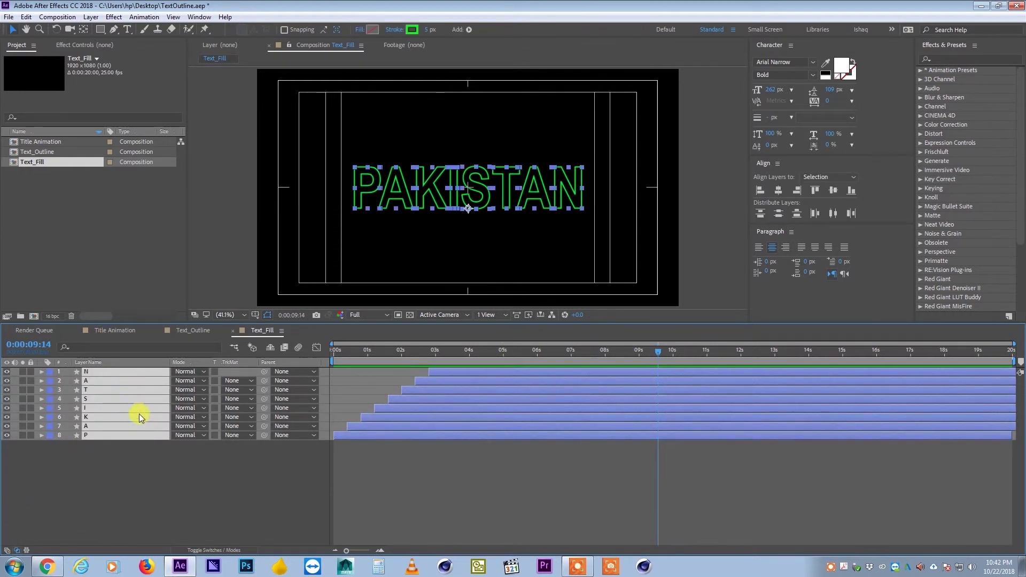
drag(127, 459, 120, 331)
drag(419, 356, 302, 369)
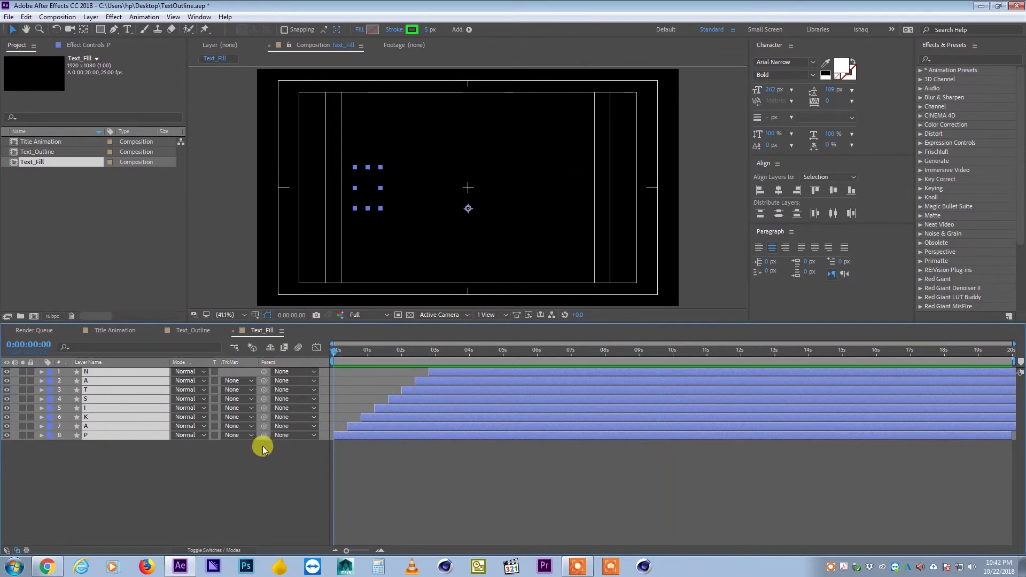
key(bracketleft)
drag(348, 352, 388, 345)
key(Home)
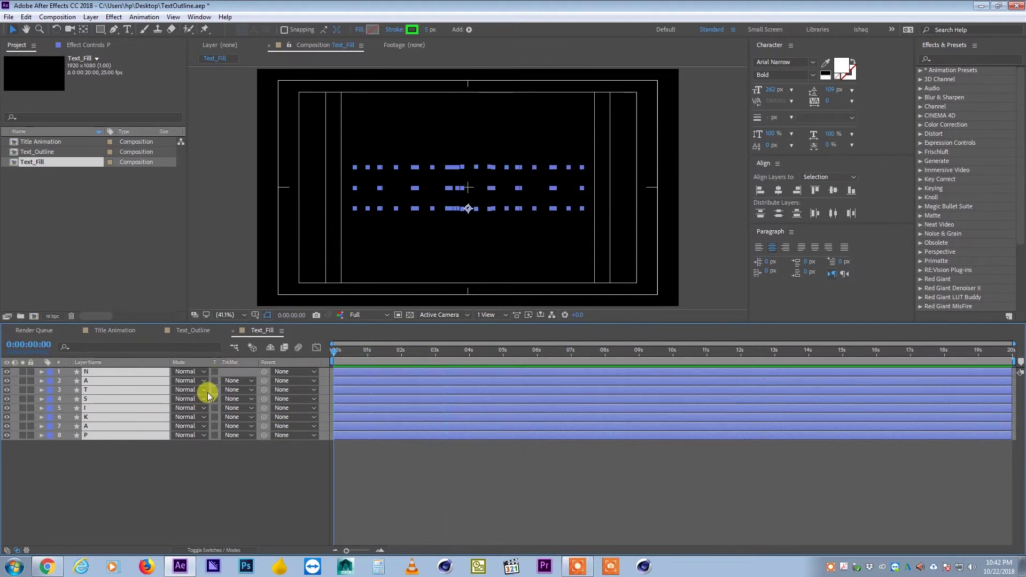
- Expand the P, neighbouring A and K layers of Text_Fill and delete the Trim Paths animation from each layer's contents
click(103, 447)
click(88, 435)
click(41, 435)
click(51, 444)
click(80, 462)
key(Delete)
click(89, 426)
click(42, 426)
click(51, 435)
click(79, 454)
key(Delete)
click(86, 417)
click(42, 416)
click(51, 427)
click(51, 418)
click(80, 435)
key(Delete)
- Remove the Trim Paths animation from the remaining I, S, T, A and N layers, moving to 0:00:05:19 to show the full outlines
click(42, 399)
click(51, 408)
click(74, 419)
key(Delete)
click(42, 389)
key(ctrl+z)
key(ctrl+z)
key(ctrl+z)
scroll(84, 428, down, 2)
click(86, 435)
key(Delete)
scroll(101, 443, up, 2)
click(81, 408)
key(Delete)
click(42, 372)
drag(521, 360, 529, 359)
click(84, 472)
key(Delete)
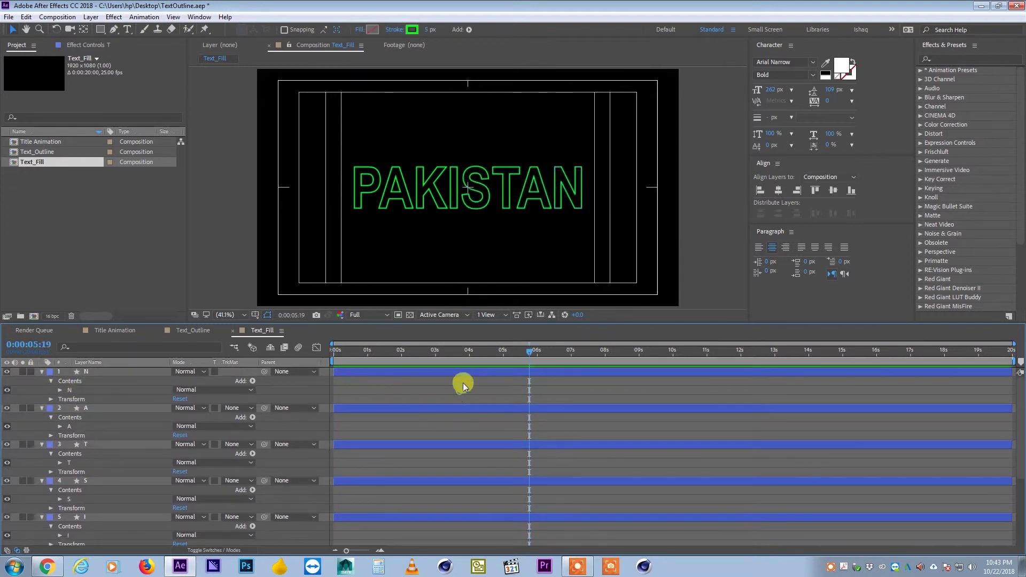
- Collapse the layer properties, return to 0:00:00:00 and select all eight letter layers
click(460, 382)
key(u)
drag(409, 358, 269, 363)
drag(130, 472, 146, 291)
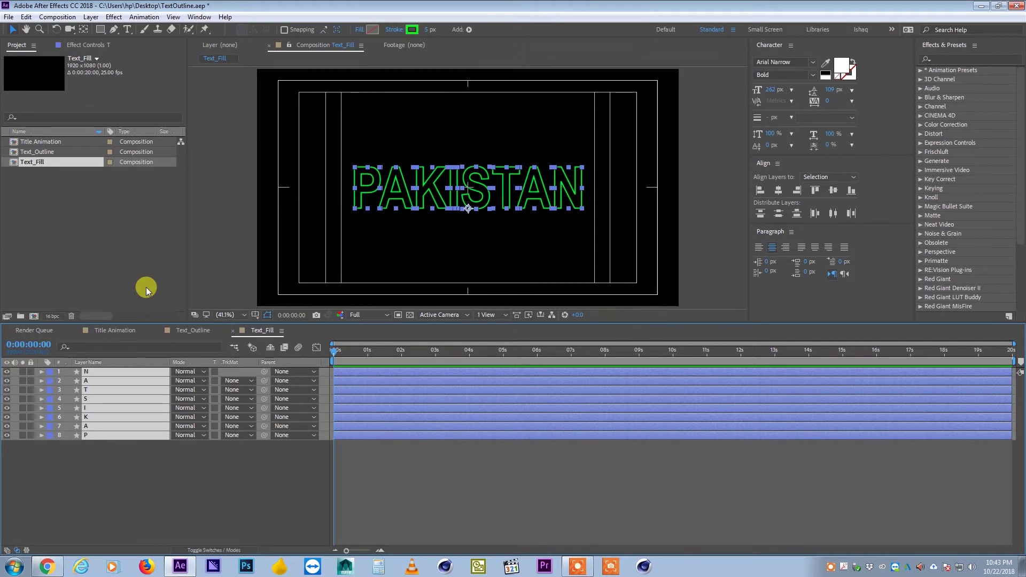
drag(71, 499, 127, 285)
drag(92, 467, 86, 357)
- Set the stroke of all letters to None and their fill to Solid Color
click(395, 32)
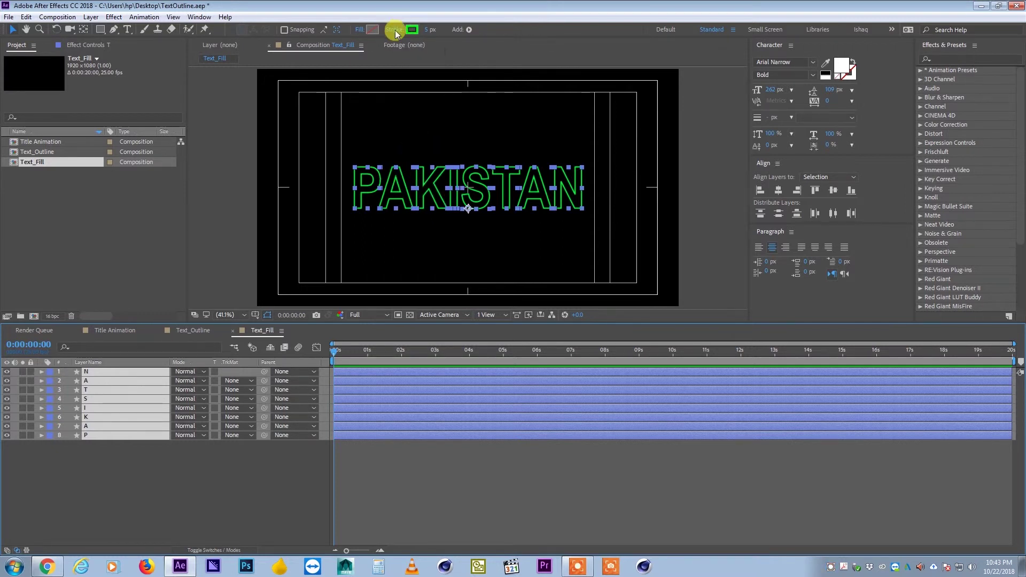
click(459, 252)
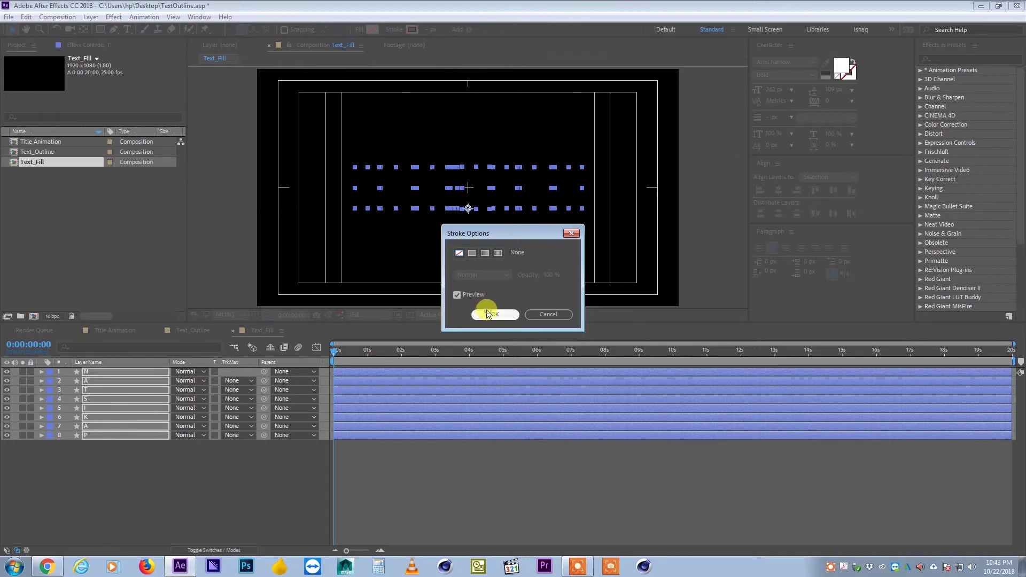
click(488, 314)
click(358, 32)
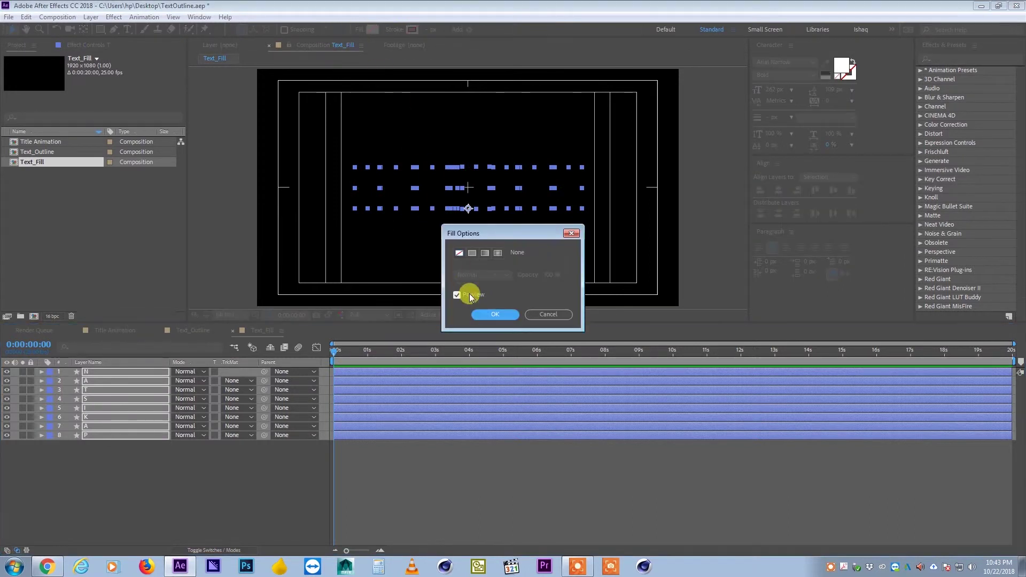
click(472, 253)
click(492, 314)
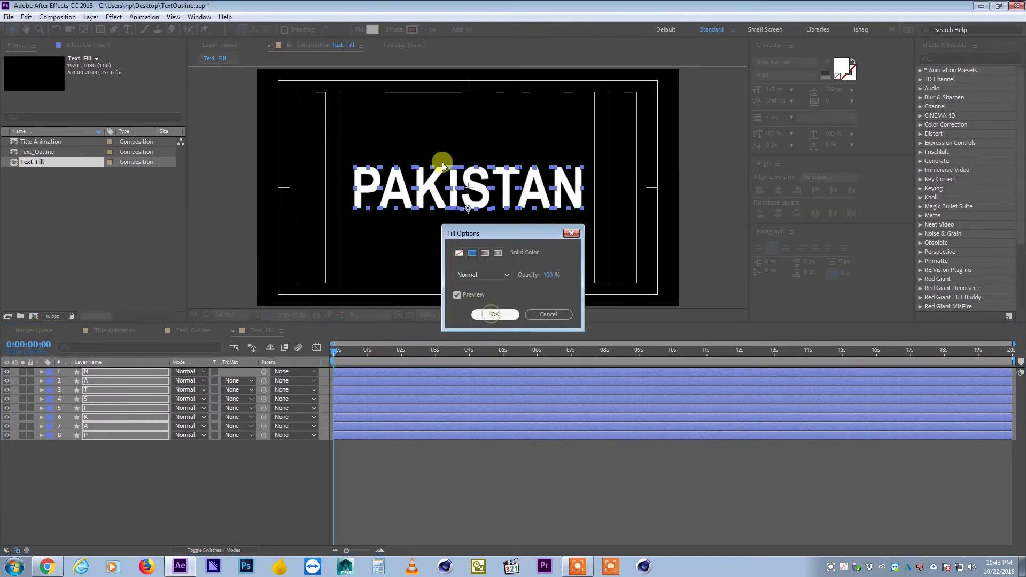
- Change the letters' fill color to cyan (00DEFF) and deselect the layers
click(372, 29)
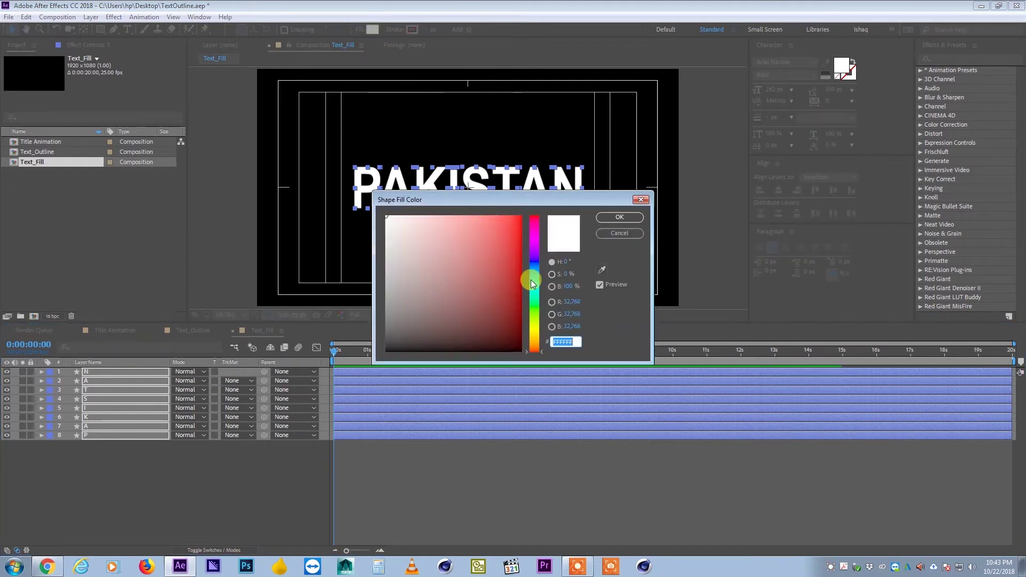
drag(537, 289, 531, 277)
drag(519, 218, 561, 201)
click(620, 217)
click(619, 217)
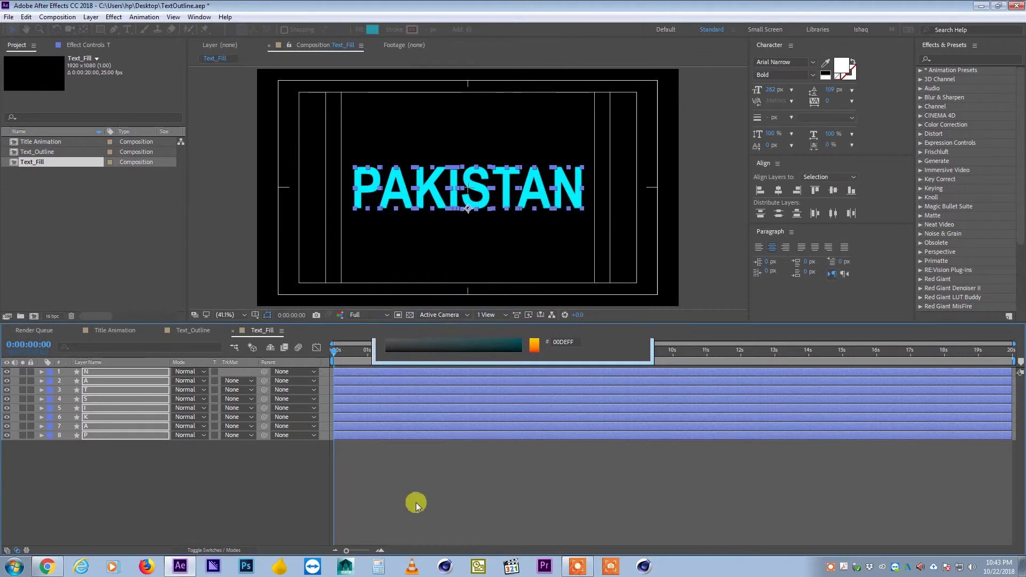
click(415, 503)
- Apply the CC Jaws transition effect to the P layer and set its Completion to 22%
click(102, 426)
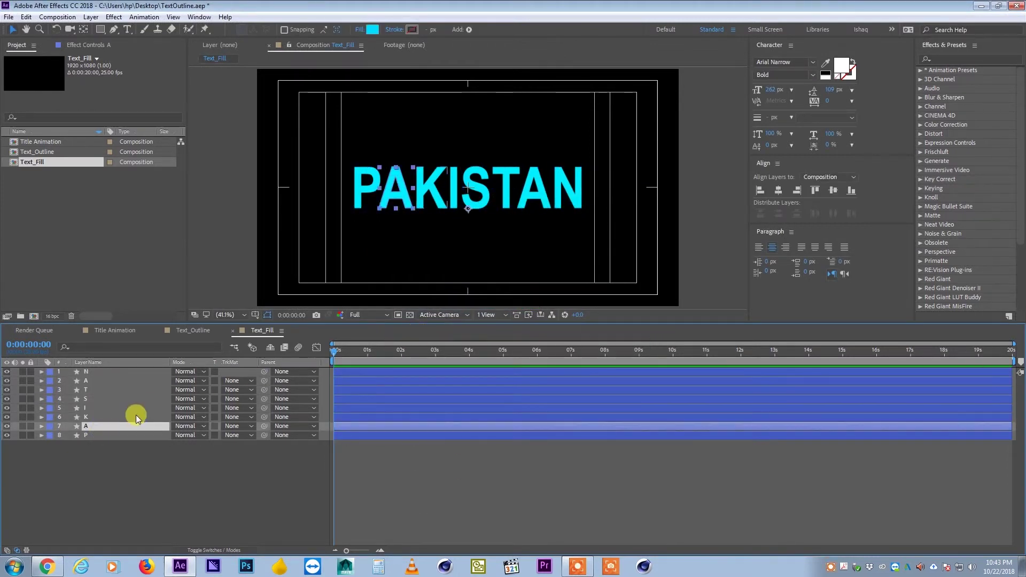
click(80, 435)
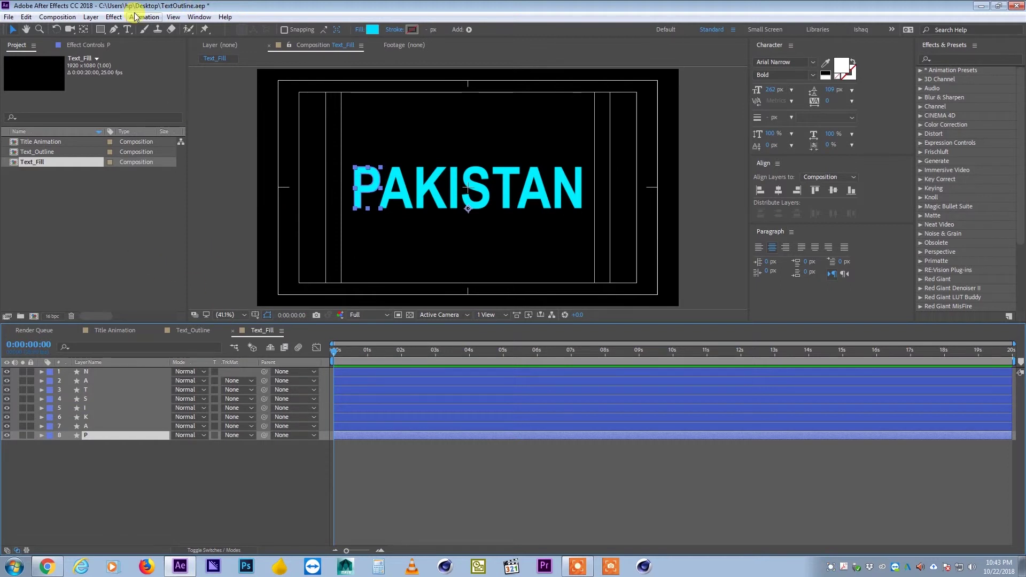
click(114, 16)
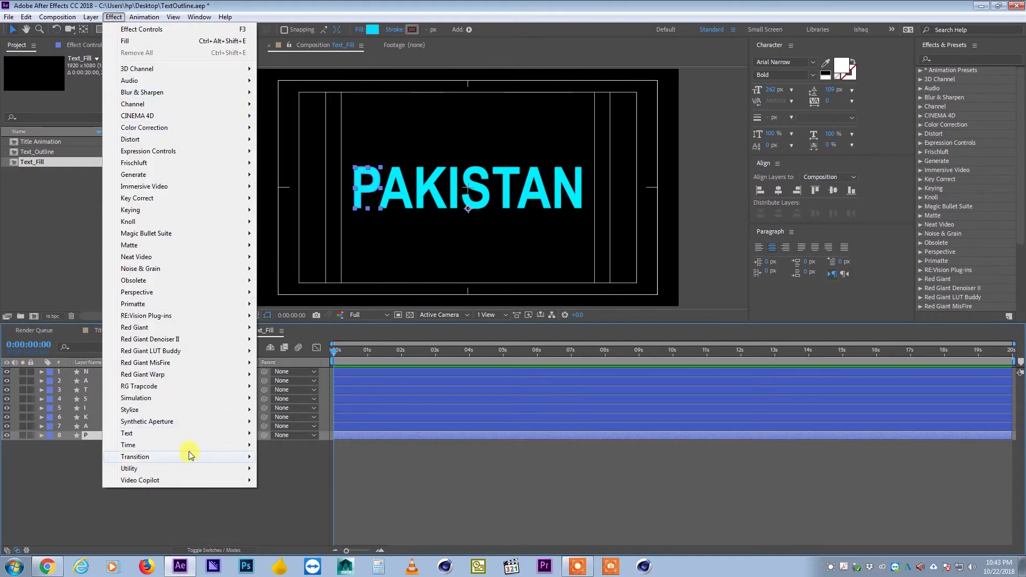
mouse_move(224, 458)
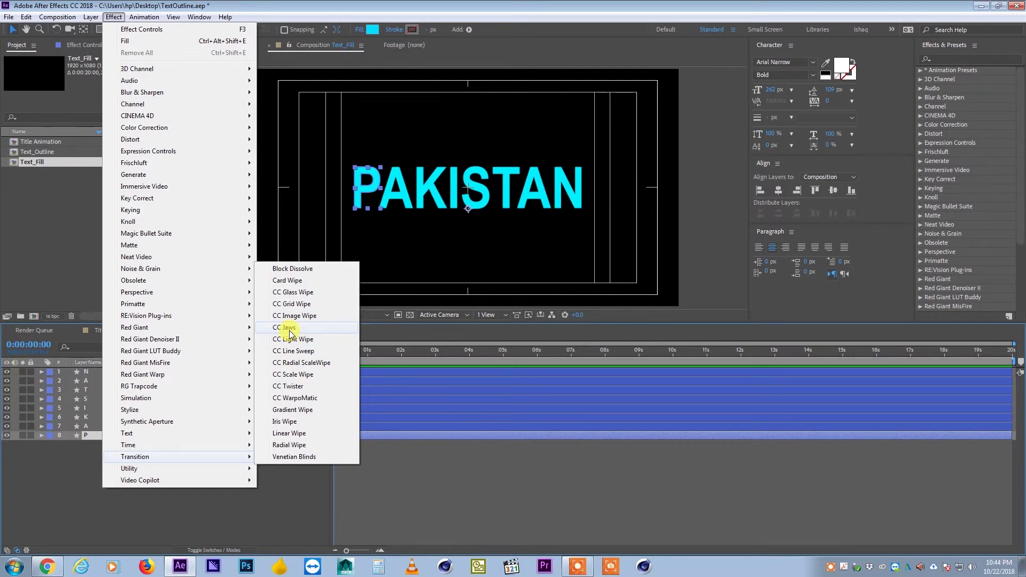
click(288, 328)
mouse_move(107, 79)
mouse_down()
mouse_move(130, 64)
mouse_move(98, 103)
mouse_move(115, 85)
mouse_move(93, 80)
mouse_up()
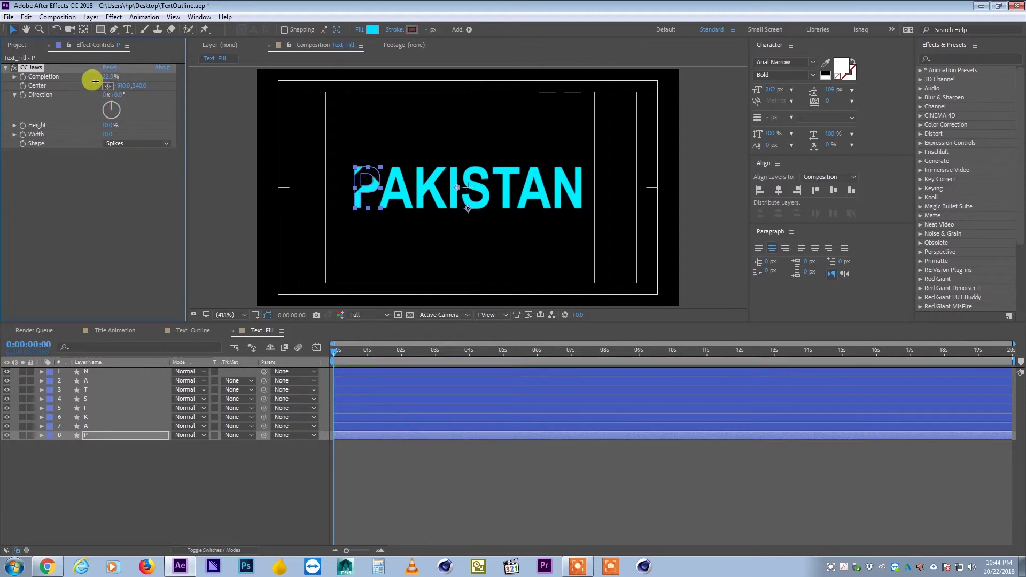
- Move the CC Jaws center onto the lower part of the letter P and test the wipe with different Completion values
drag(460, 188, 362, 176)
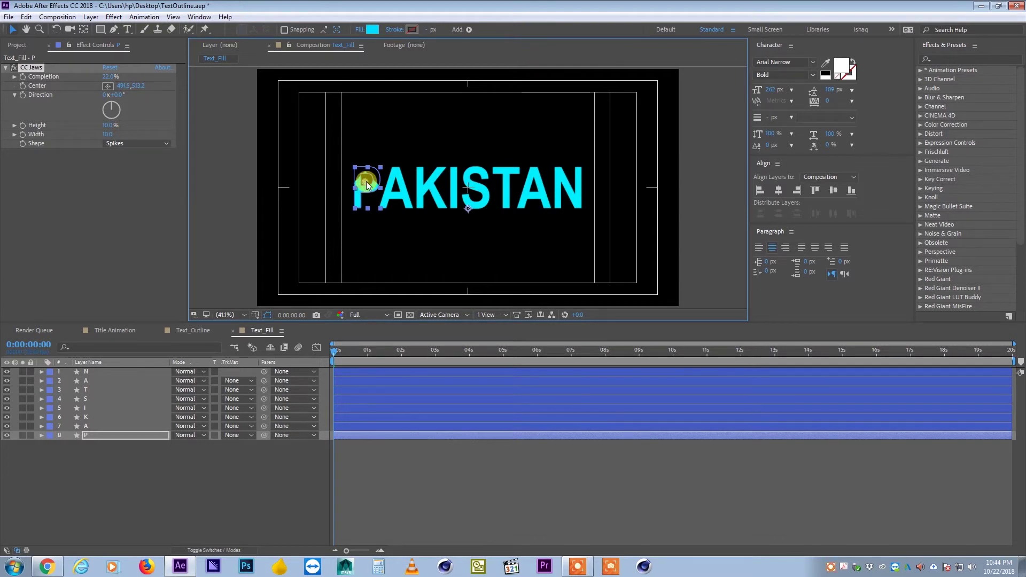
click(44, 78)
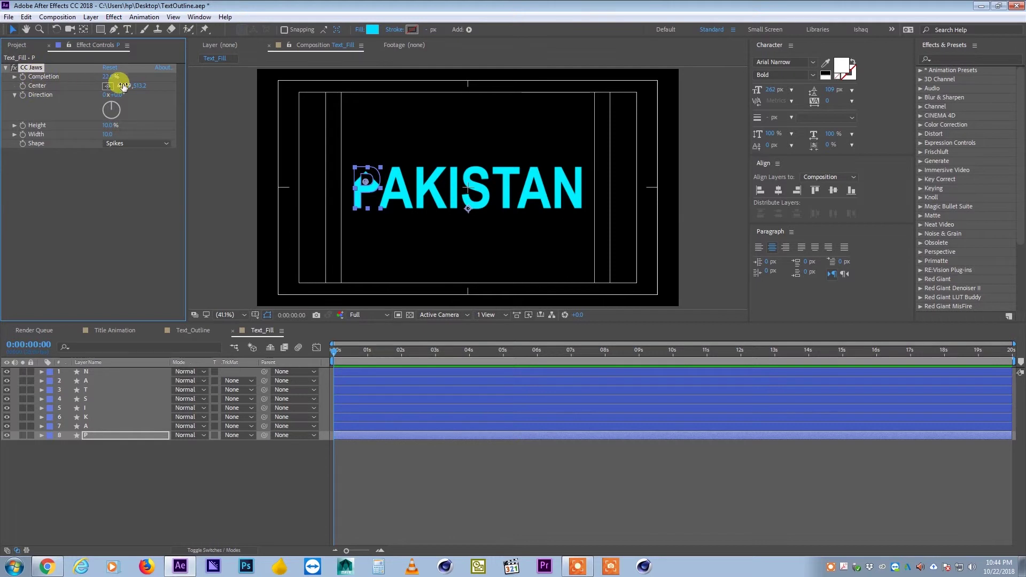
click(107, 85)
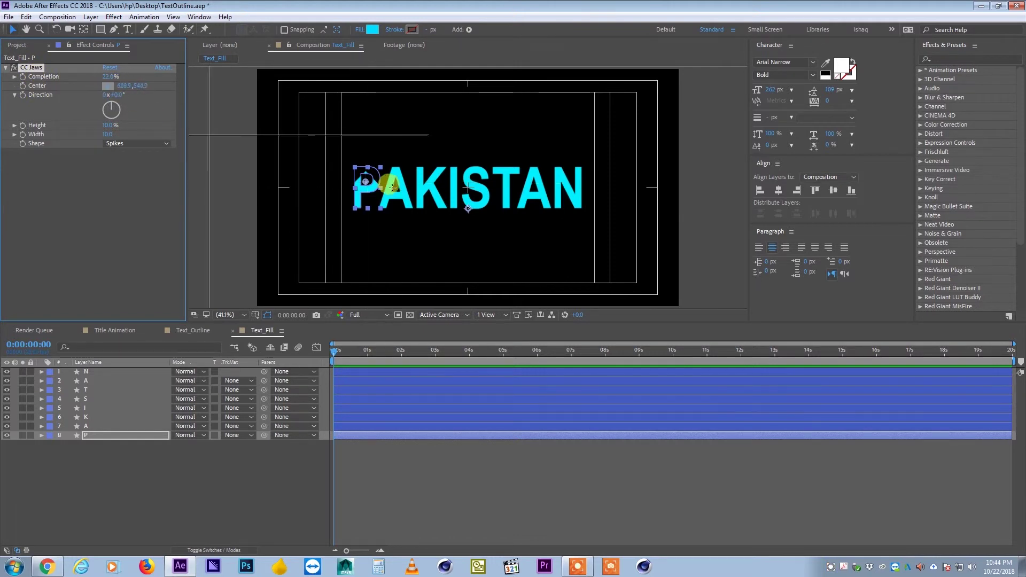
click(366, 187)
drag(367, 189, 366, 189)
click(101, 75)
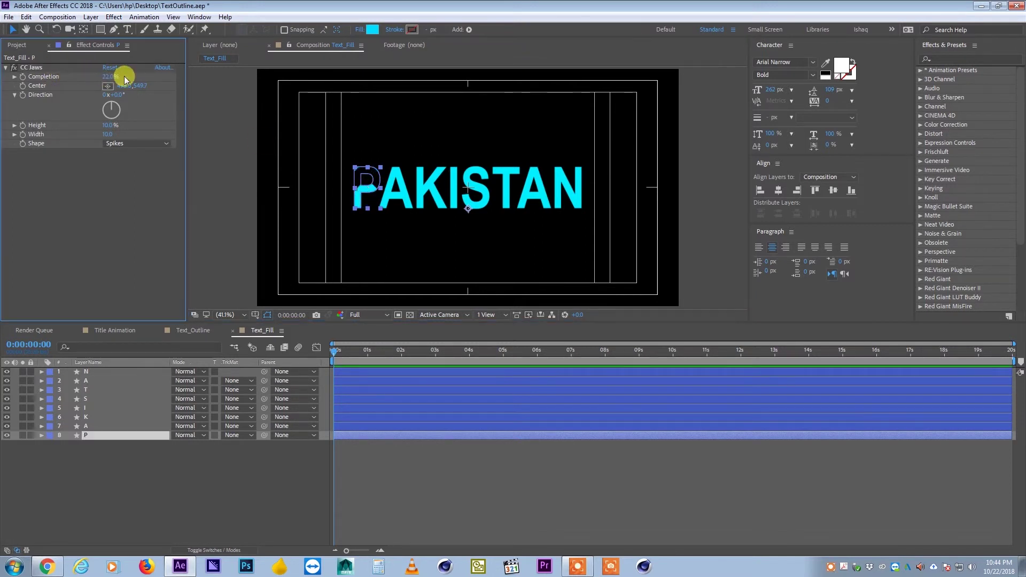
drag(106, 77, 174, 75)
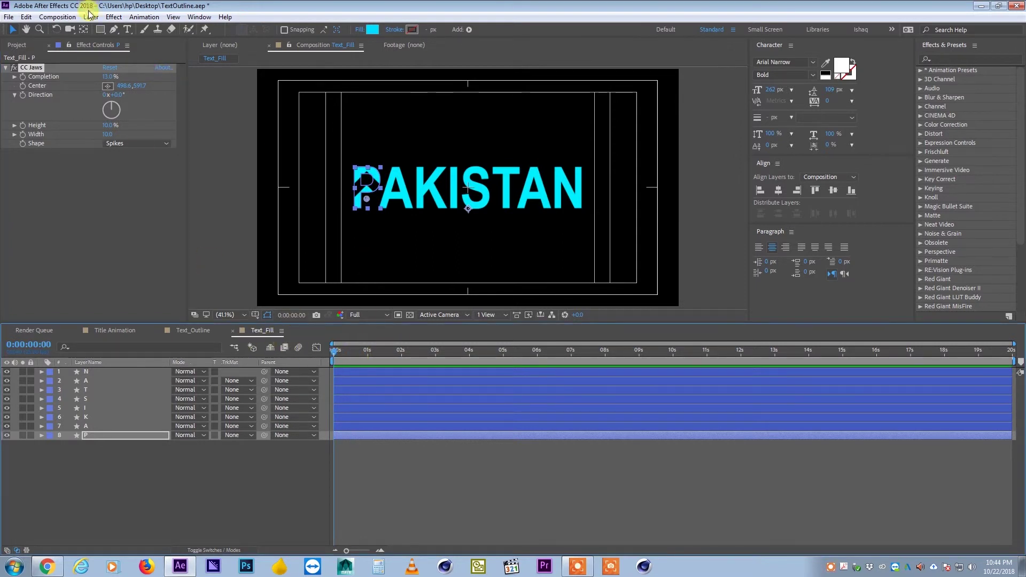
- Keyframe the P's CC Jaws Completion at 76% at 0:00:00:00 and 0% at 0:00:01:00
mouse_move(109, 79)
mouse_down()
mouse_move(91, 73)
mouse_move(122, 71)
mouse_move(78, 70)
mouse_move(116, 87)
mouse_up()
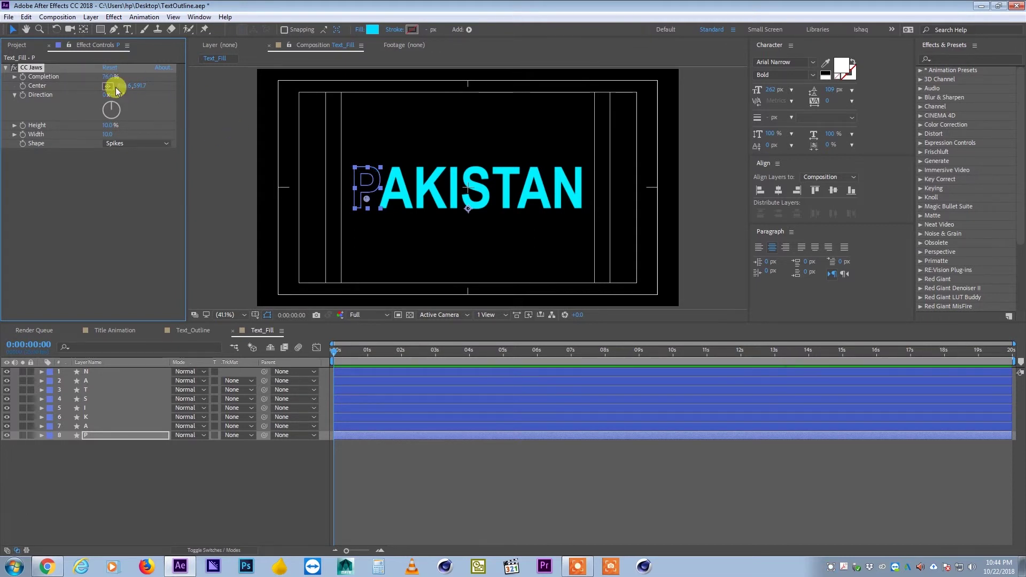
click(22, 76)
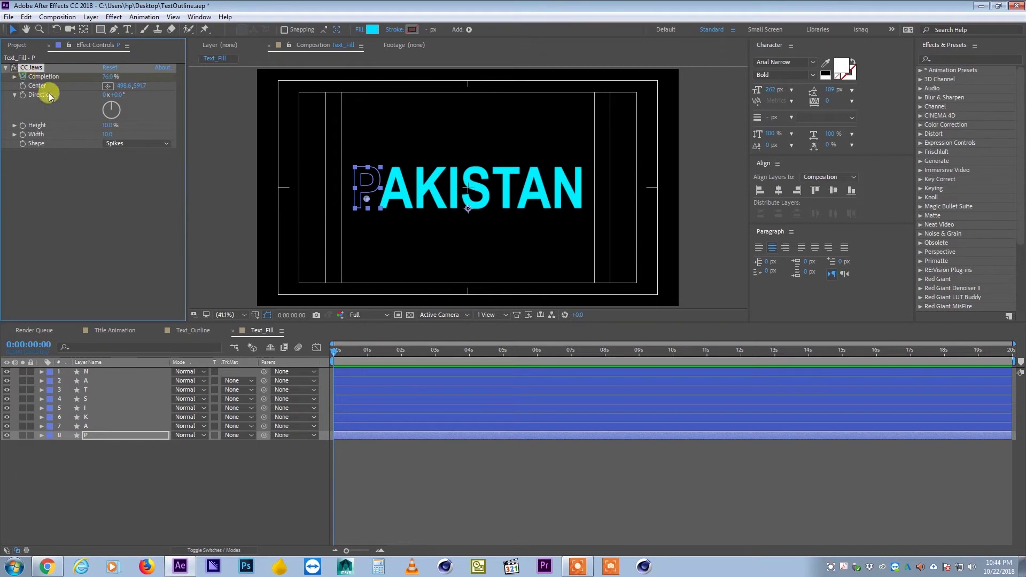
click(367, 360)
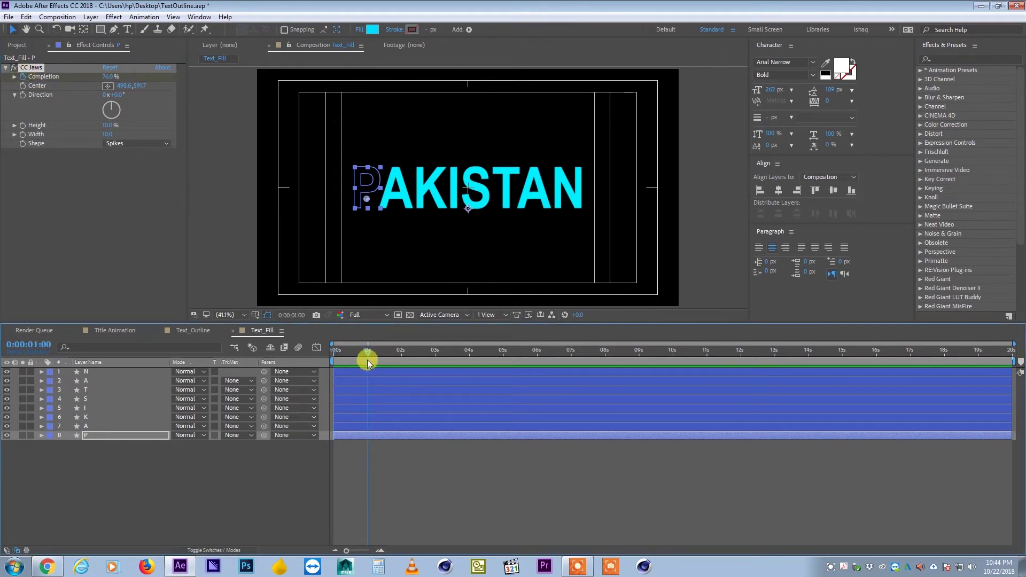
drag(107, 76, 41, 87)
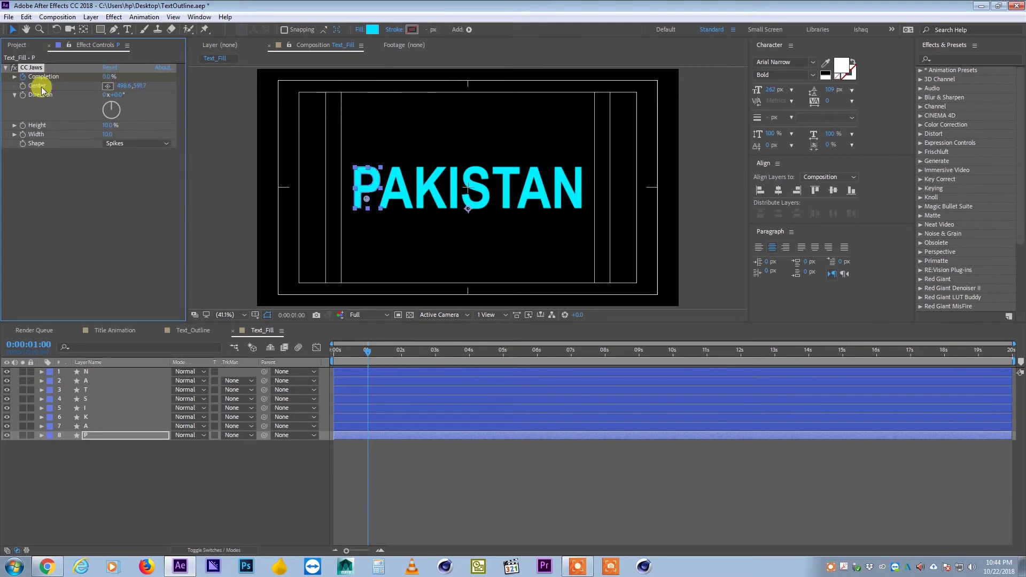
- Reveal the P layer's Completion keyframes, select both and apply Easy Ease In
key(u)
drag(385, 470, 305, 439)
right_click(367, 453)
mouse_move(398, 446)
click(542, 493)
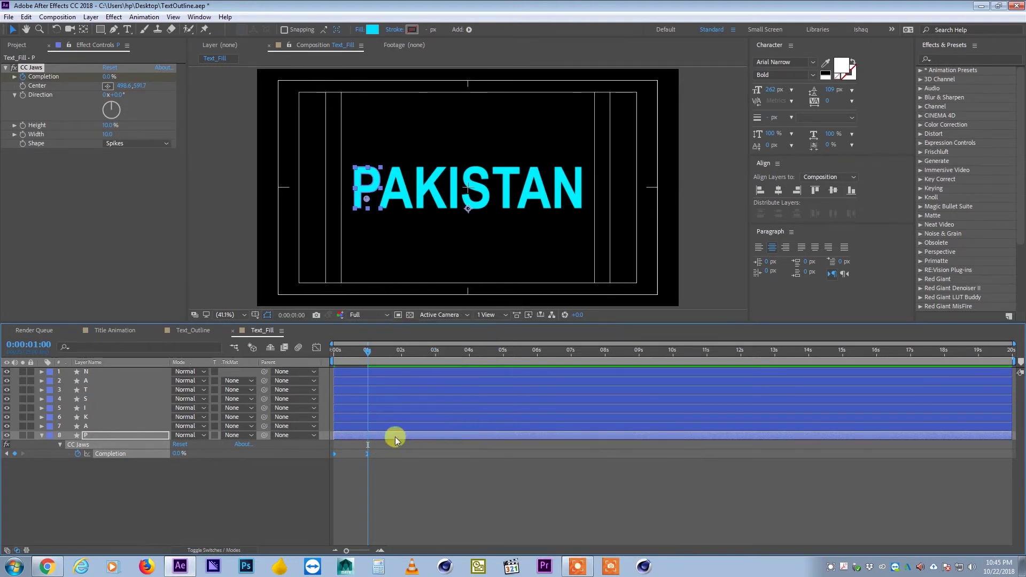
- Preview the P's reveal from the start and move to 0:00:00:13
drag(368, 353, 319, 350)
key(KP_1)
key(KP_0)
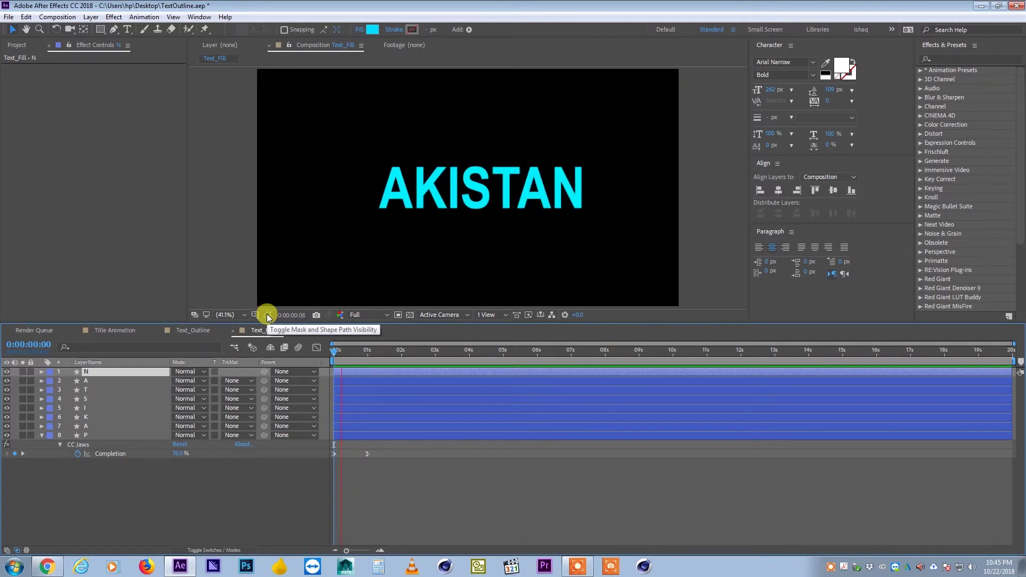
click(352, 360)
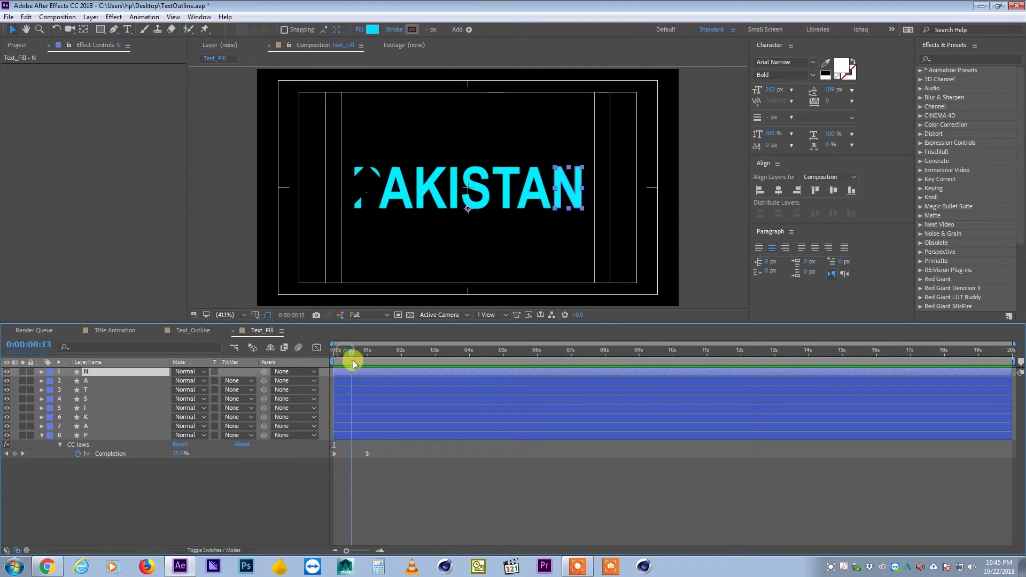
- Apply Easy Ease to both Completion keyframes of the P layer
click(348, 435)
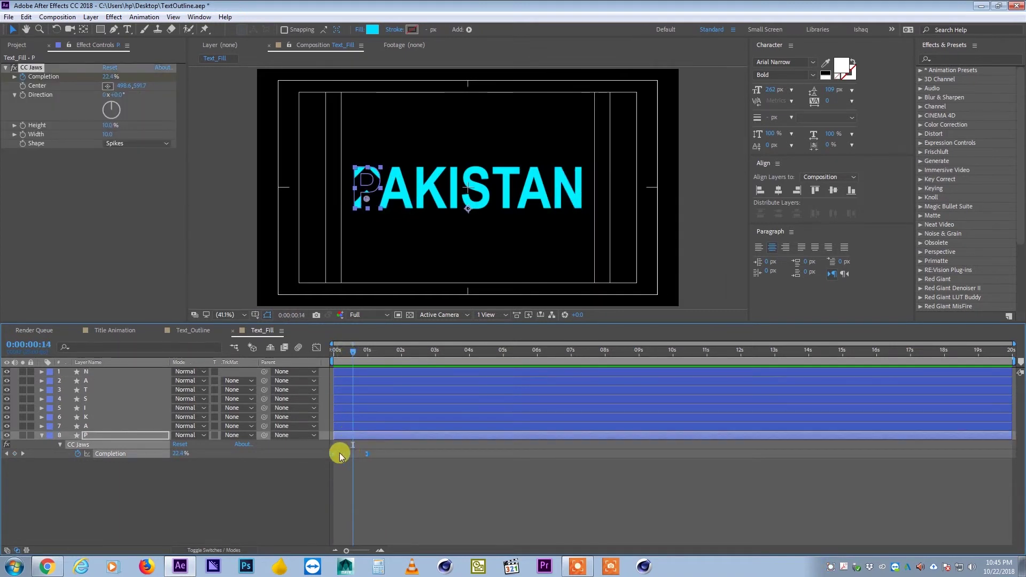
right_click(335, 454)
mouse_move(370, 447)
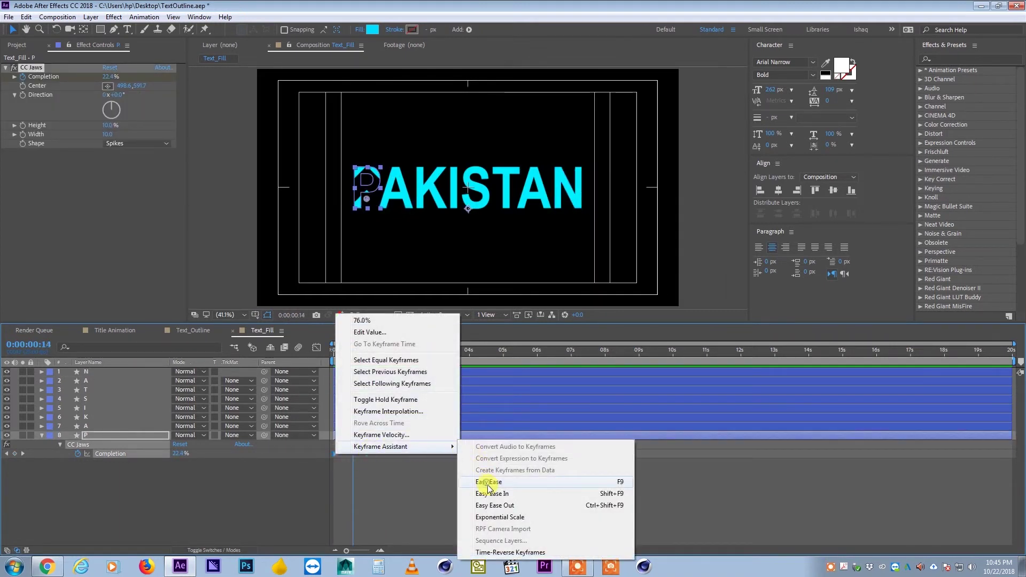
click(486, 483)
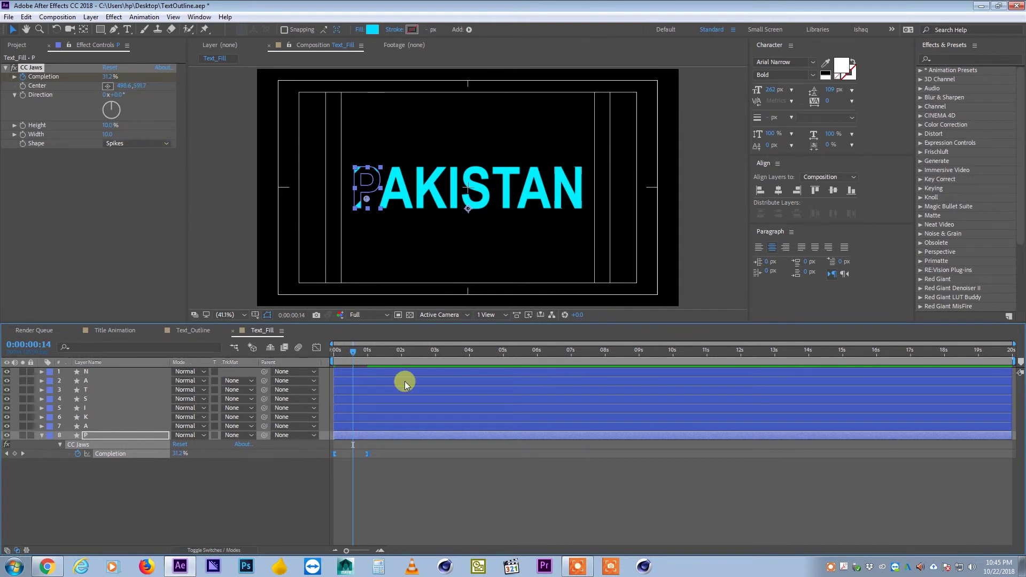
- At 0:00:00:18, try the RoboJaw shape for the P's CC Jaws effect and set Shape to Block
mouse_move(352, 350)
mouse_down()
mouse_move(340, 348)
mouse_move(361, 348)
mouse_up()
click(155, 144)
click(156, 167)
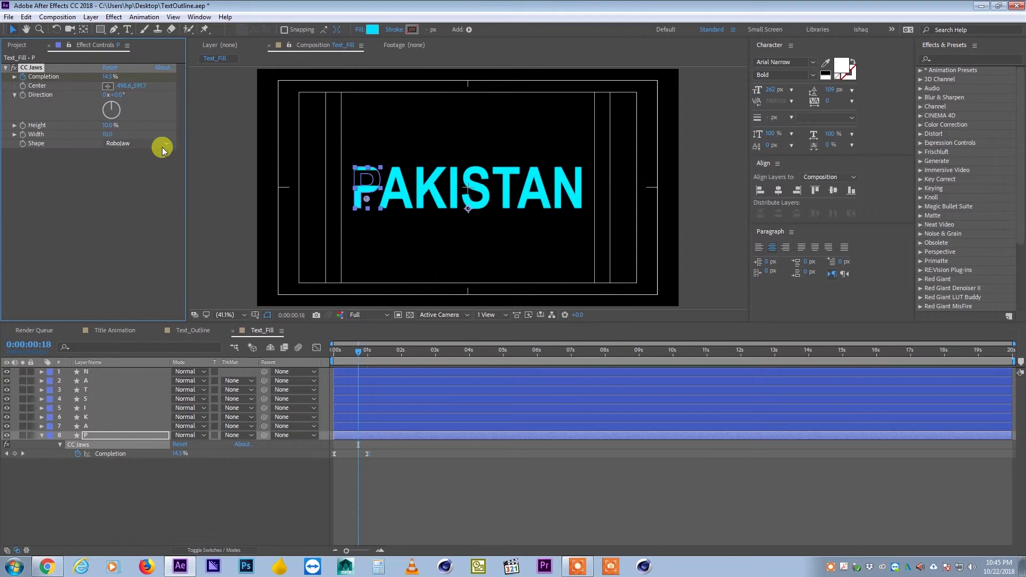
click(156, 146)
click(157, 178)
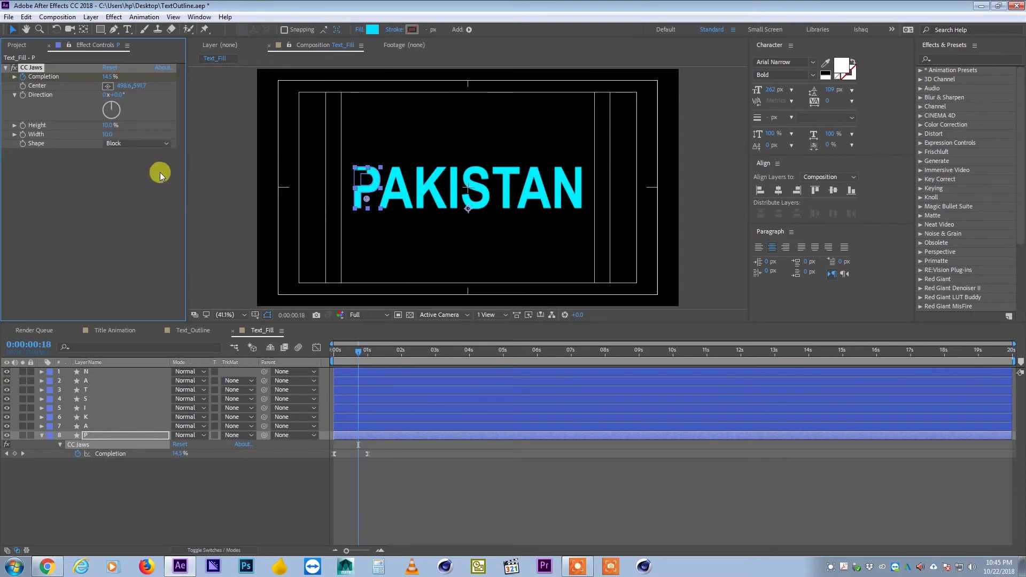
- Scrub and play back the P's block-shaped reveal
mouse_move(351, 351)
mouse_down()
mouse_move(336, 350)
mouse_move(368, 347)
mouse_up()
key(space)
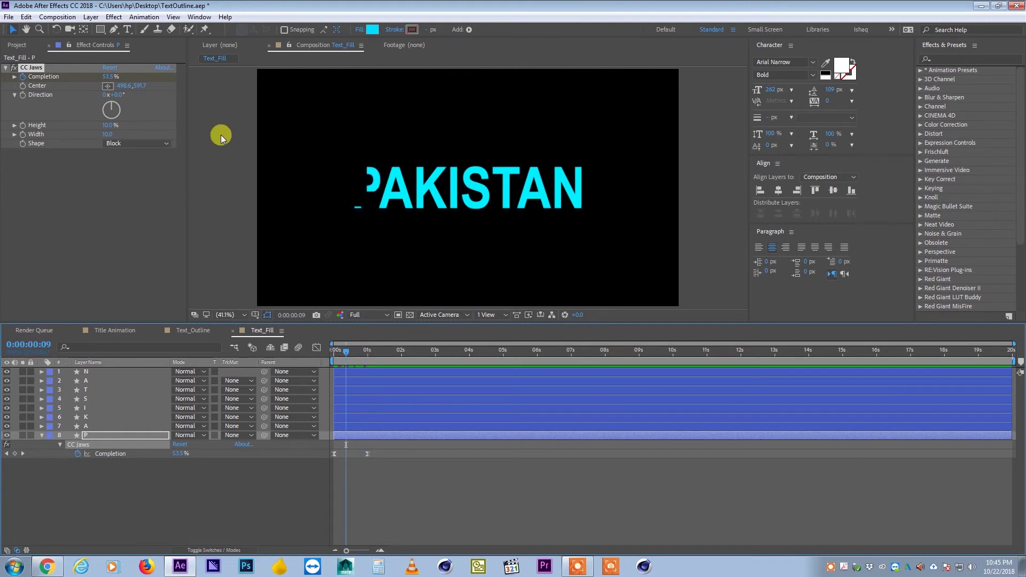
key(space)
- Return to 0:00:00:00 and set the P's first Completion keyframe to 100%
drag(337, 351, 333, 352)
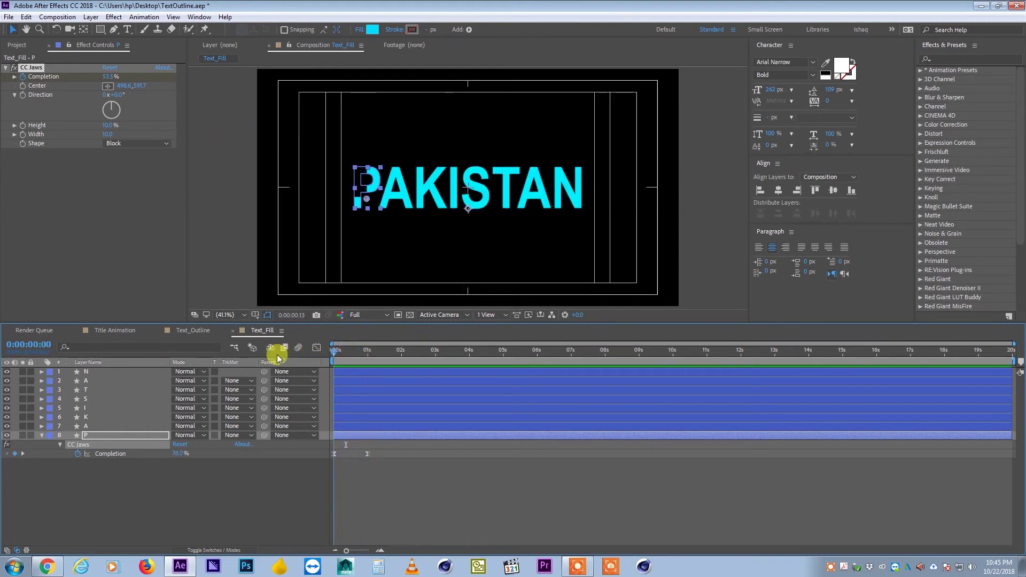
click(363, 488)
click(346, 436)
drag(106, 76, 104, 77)
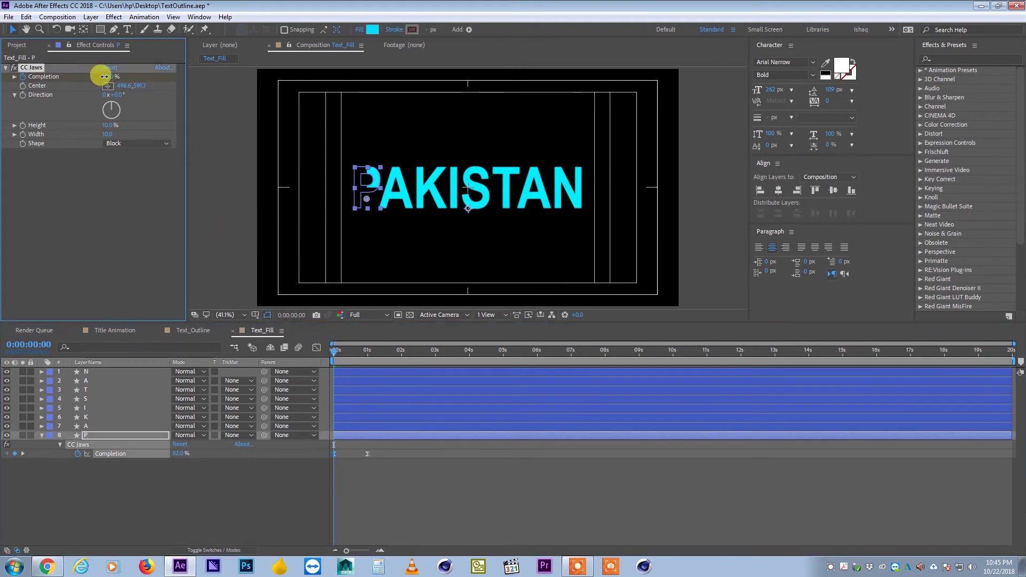
- Play back the P's updated reveal and deselect the layer
key(space)
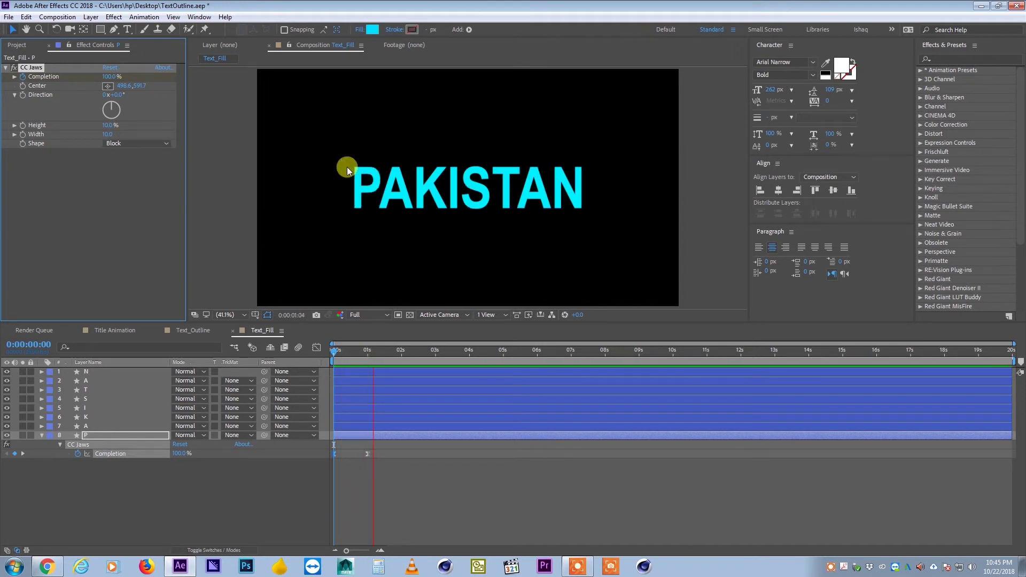
key(space)
click(86, 491)
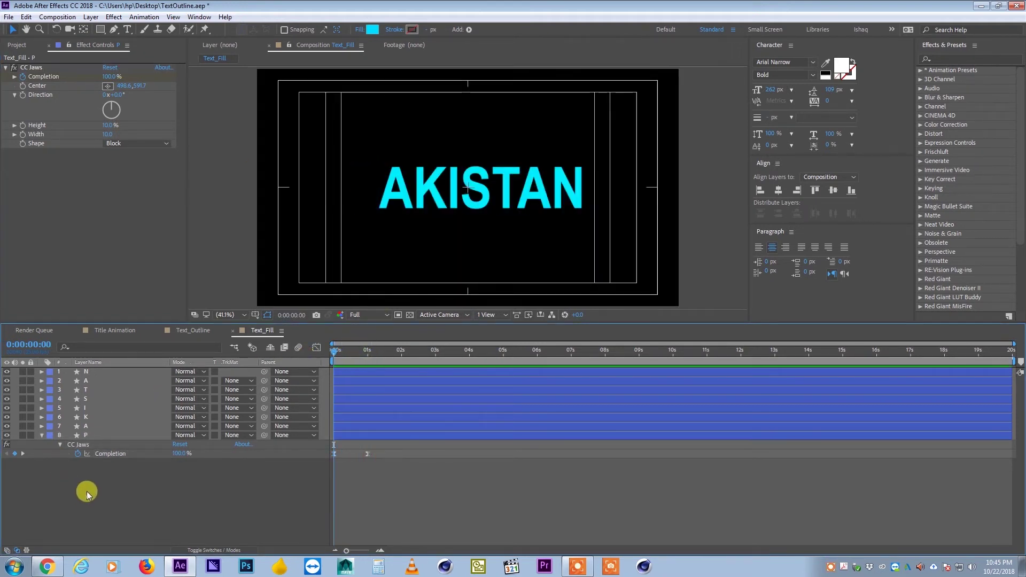
- Copy the P's CC Jaws effect with its Completion keyframes and paste it onto the other seven letter layers at 0:00:00:00
click(80, 445)
click(107, 454)
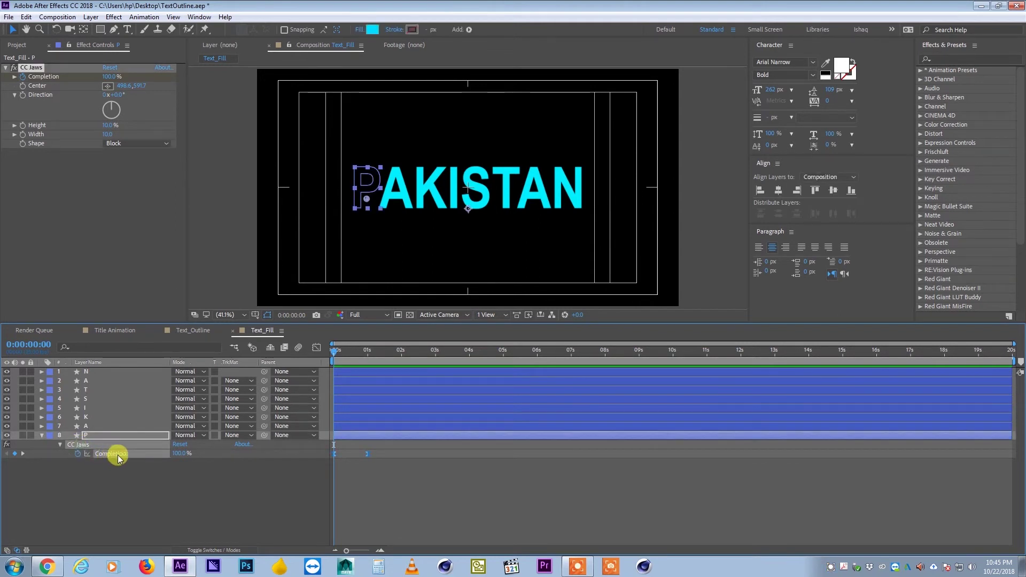
click(60, 444)
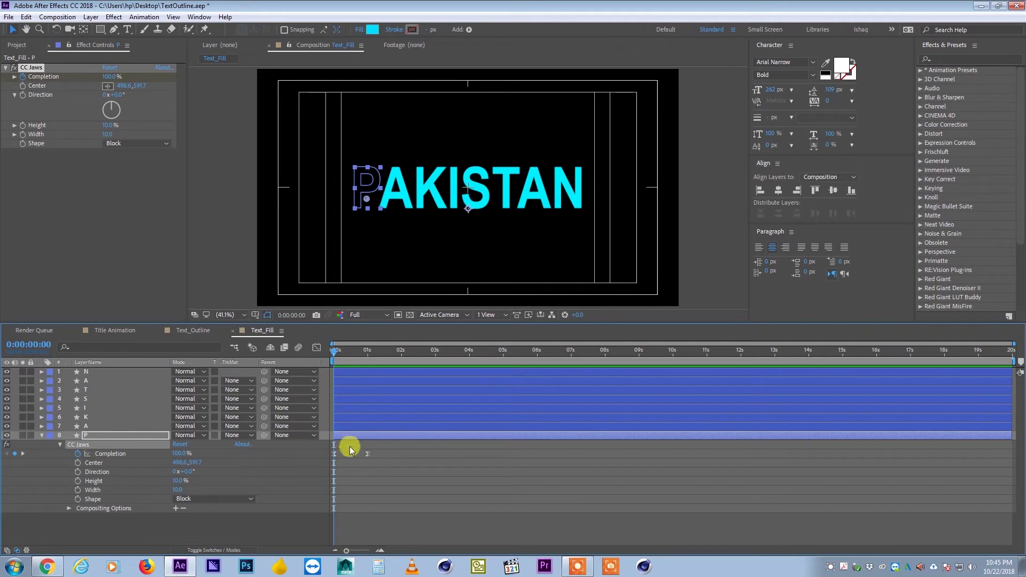
click(357, 426)
key(ctrl+v)
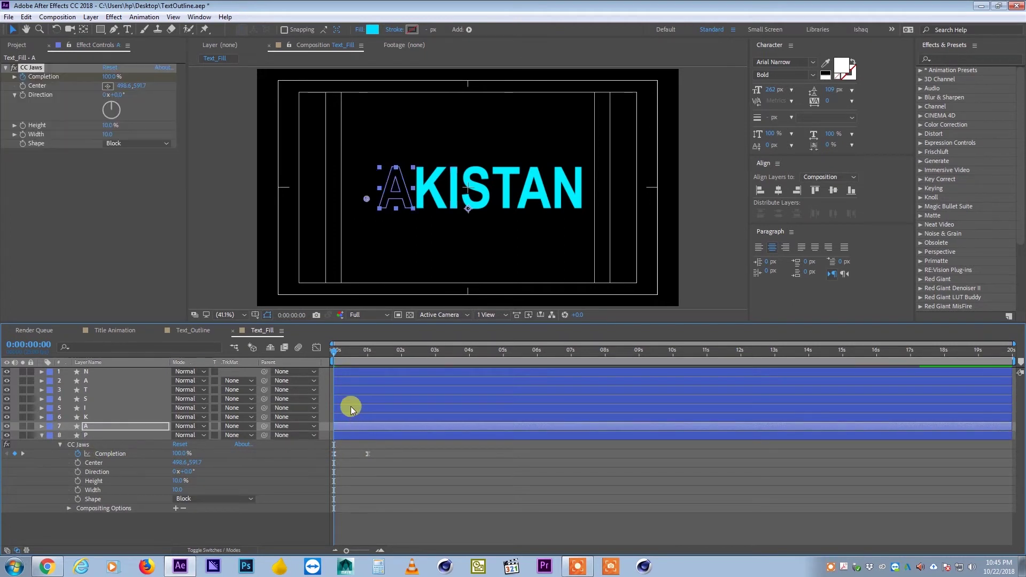
click(351, 416)
key(ctrl+v)
click(349, 407)
key(ctrl+v)
click(349, 396)
key(ctrl+v)
click(349, 387)
key(ctrl+v)
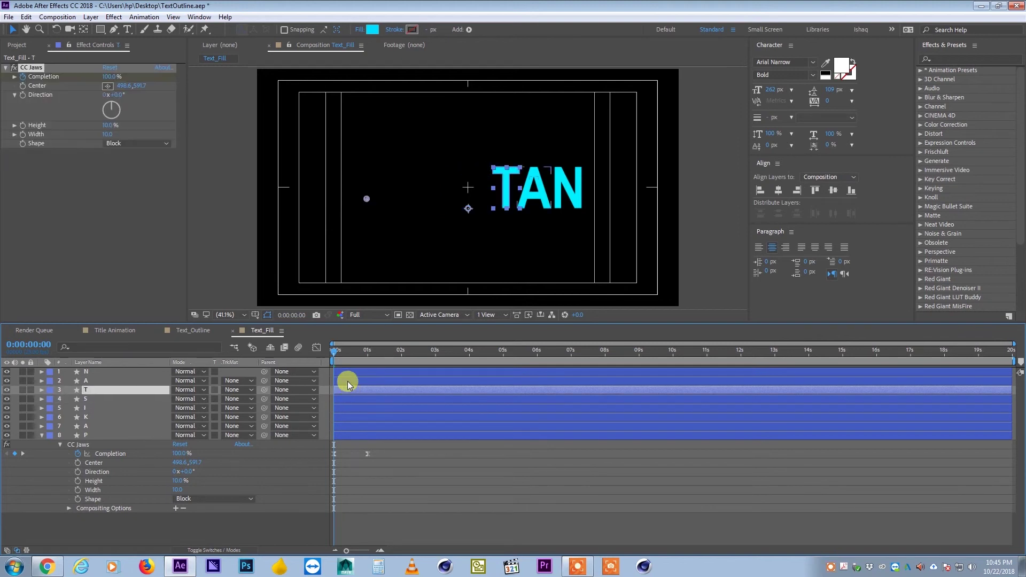
click(348, 381)
key(ctrl+v)
click(348, 370)
key(ctrl+v)
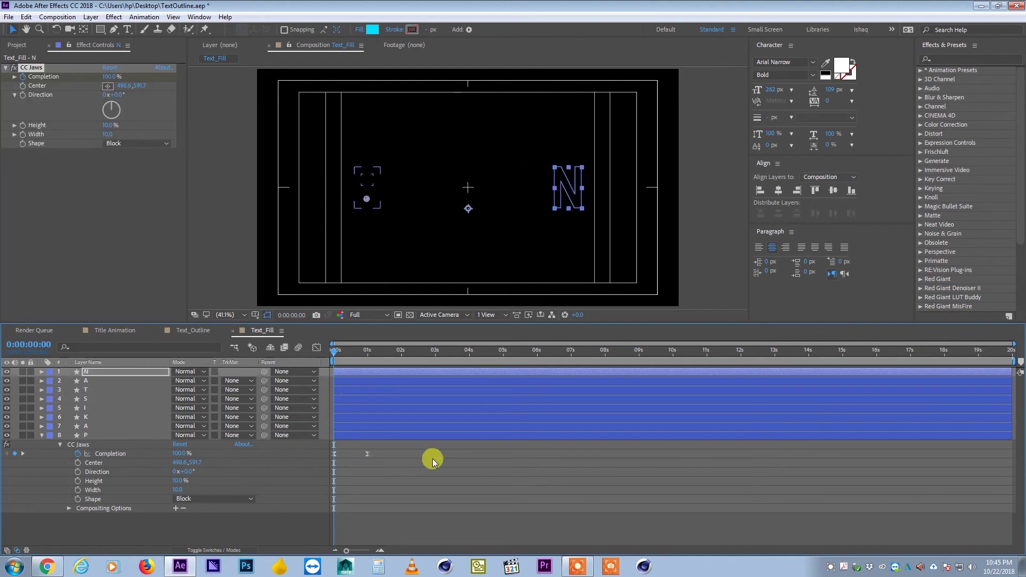
- At 0:00:00:20, move the CC Jaws Center of the first A onto the middle of that letter and scrub through its reveal
click(432, 459)
drag(338, 353, 361, 347)
click(362, 435)
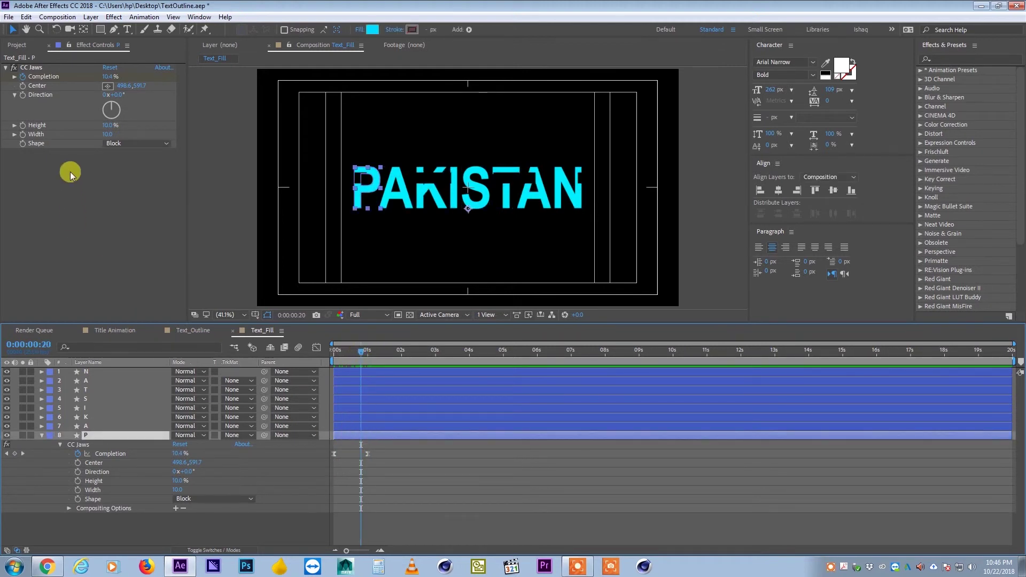
click(42, 435)
click(86, 425)
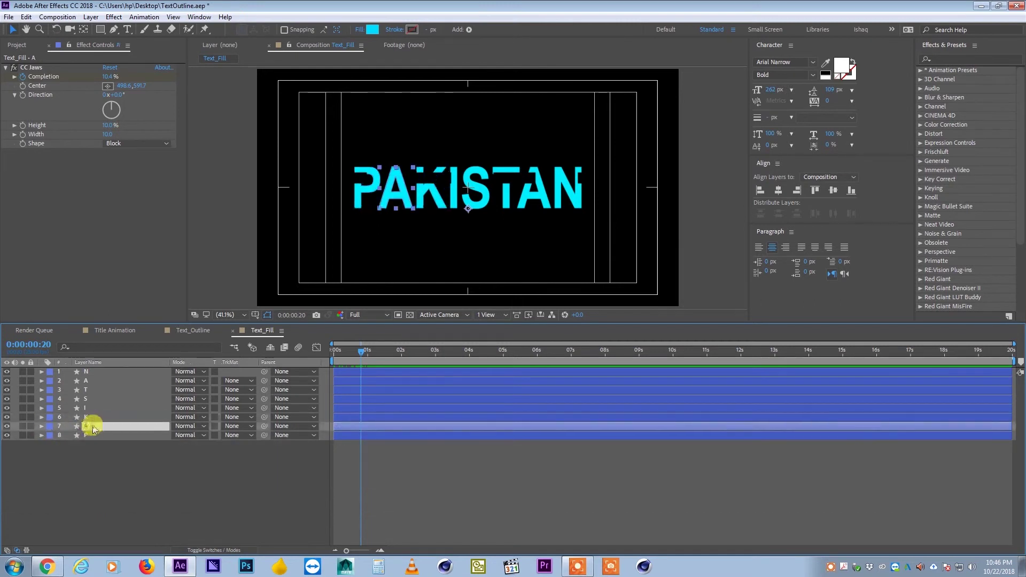
click(33, 68)
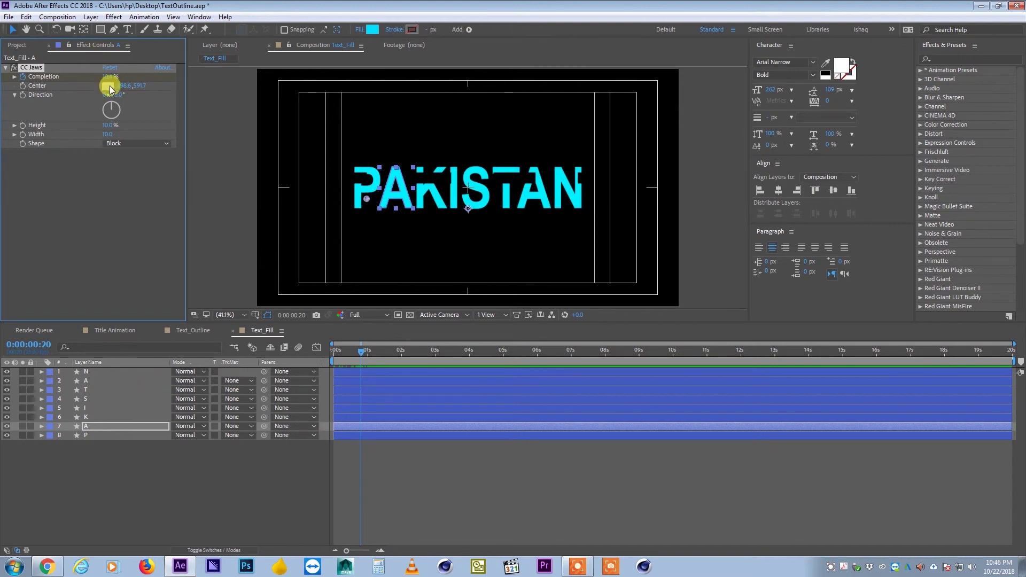
click(92, 429)
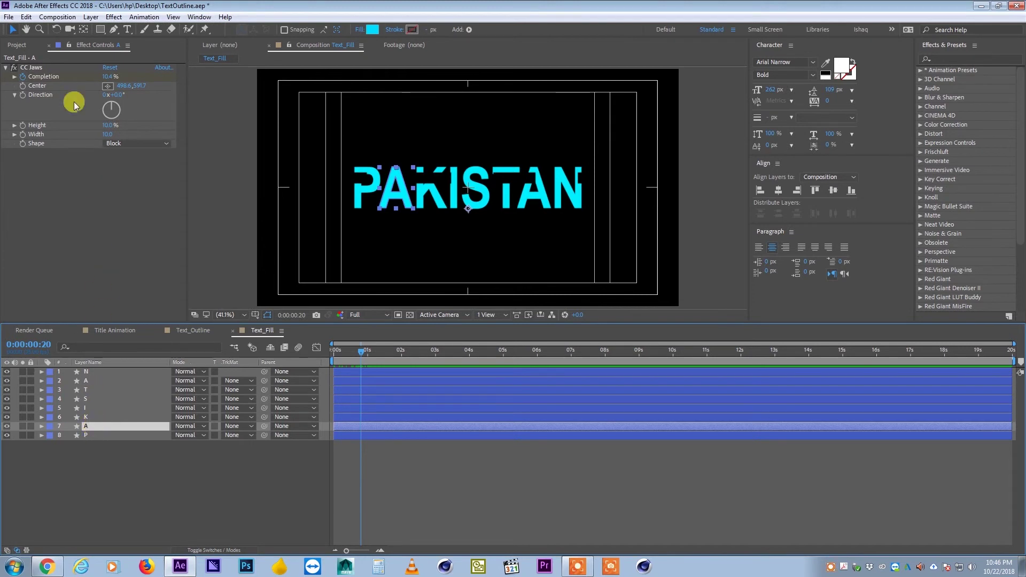
click(32, 67)
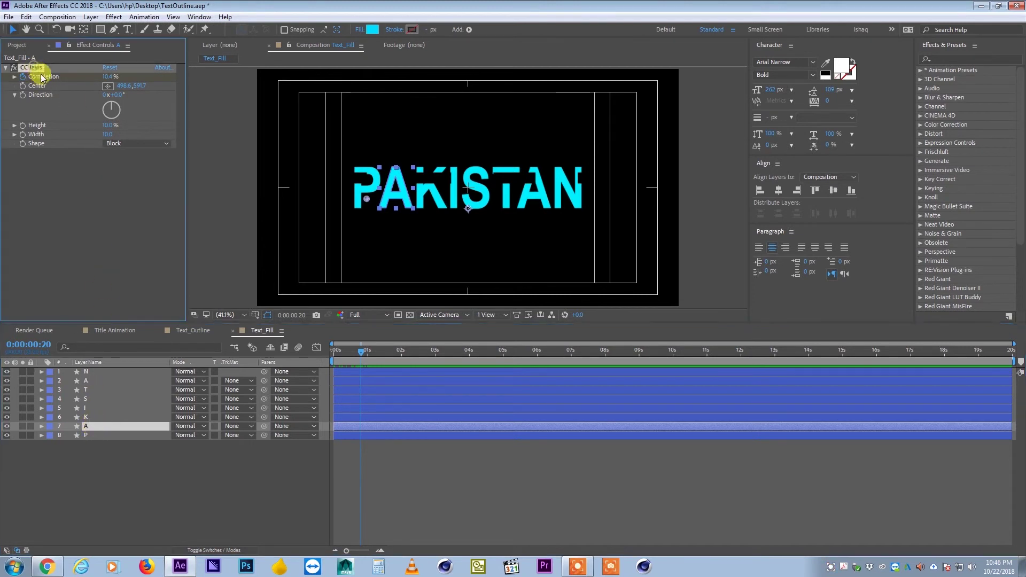
click(108, 86)
click(397, 188)
drag(344, 353, 382, 362)
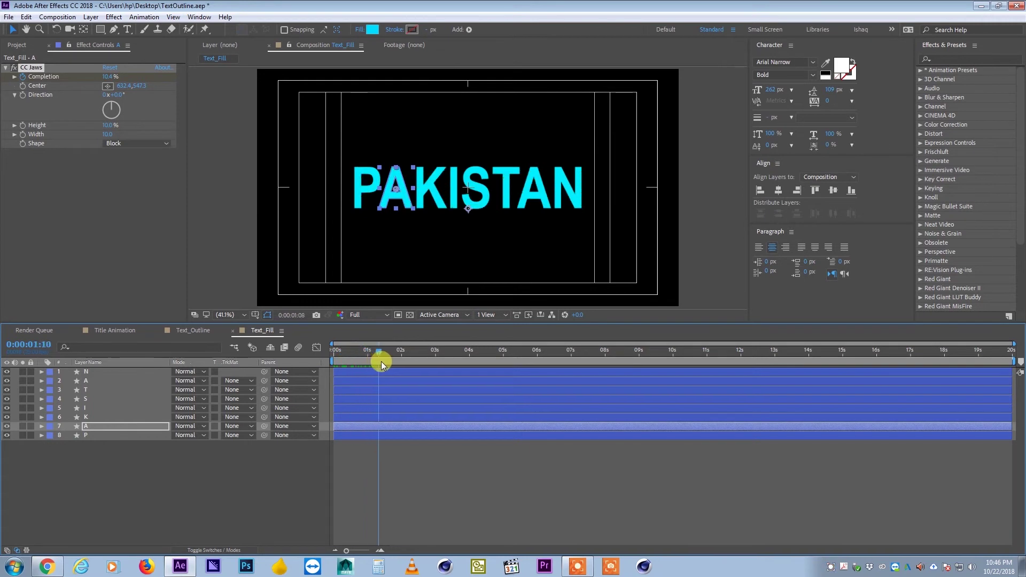
- Place the CC Jaws Center of the K and of the I on the middle of their own letters
click(342, 417)
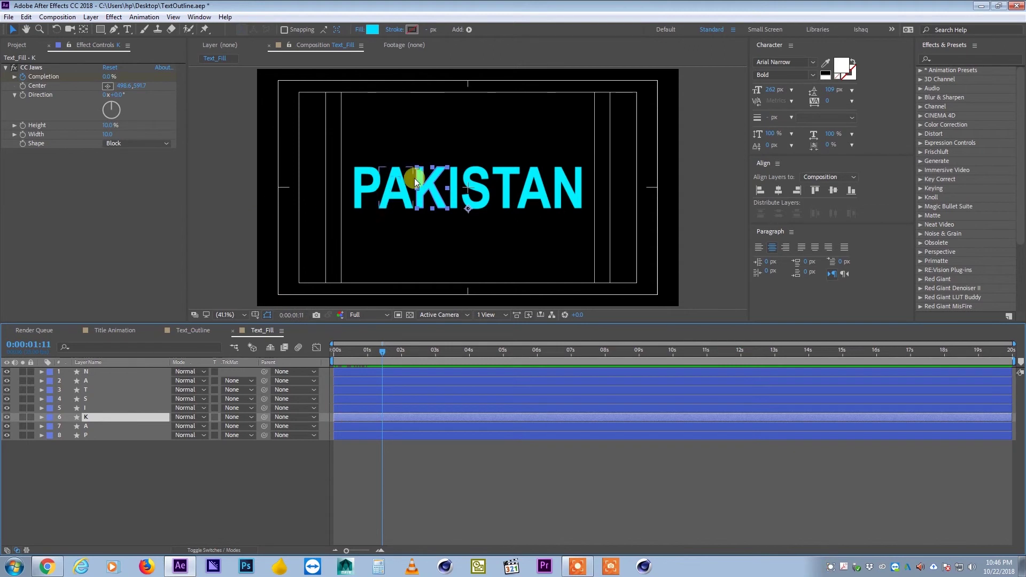
click(108, 85)
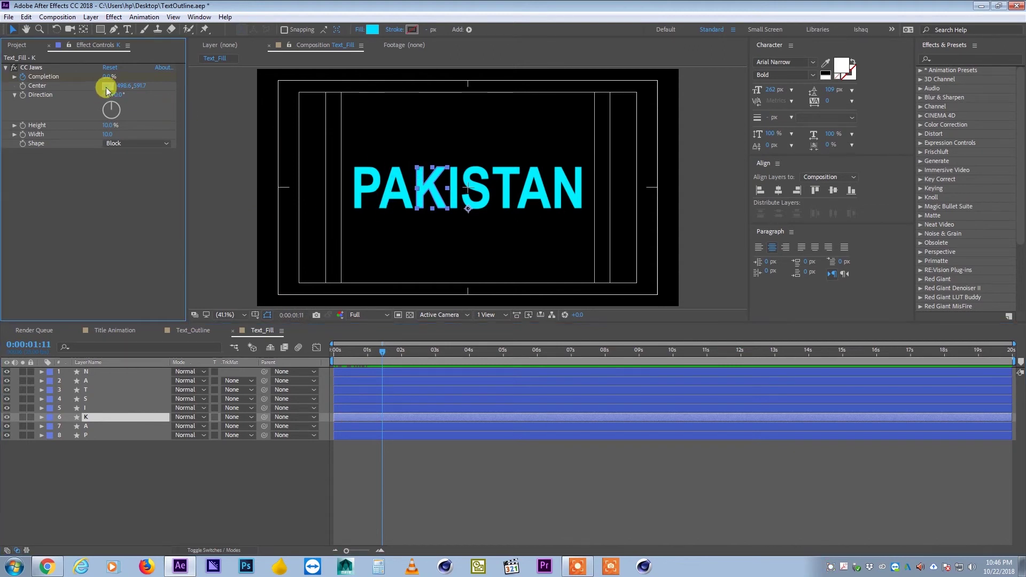
click(431, 190)
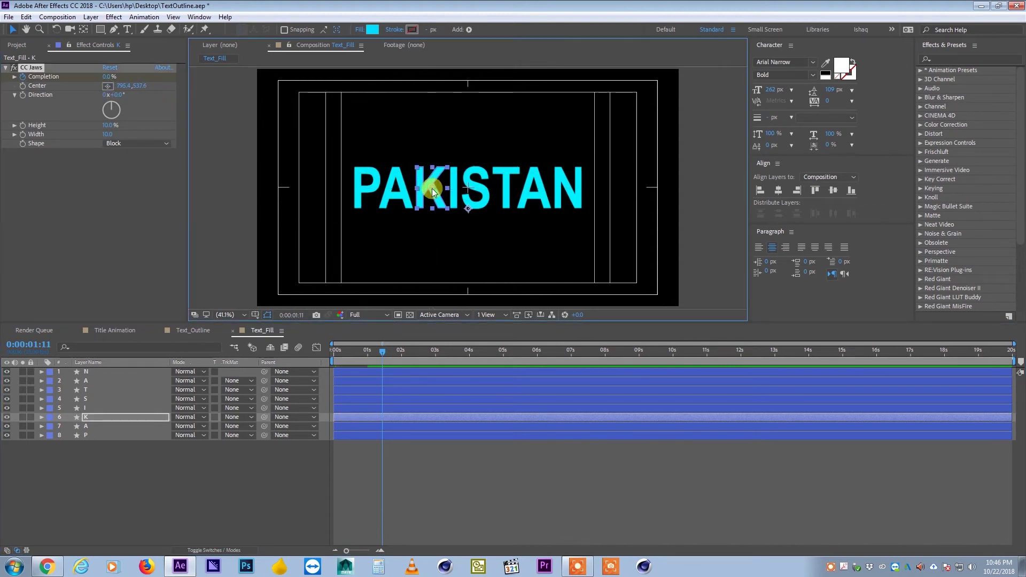
click(357, 355)
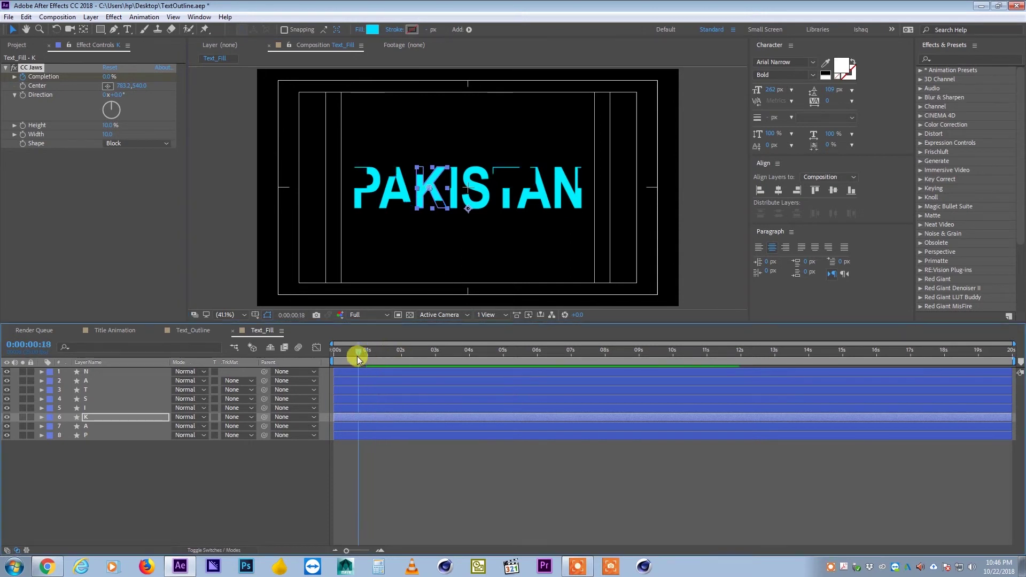
click(357, 409)
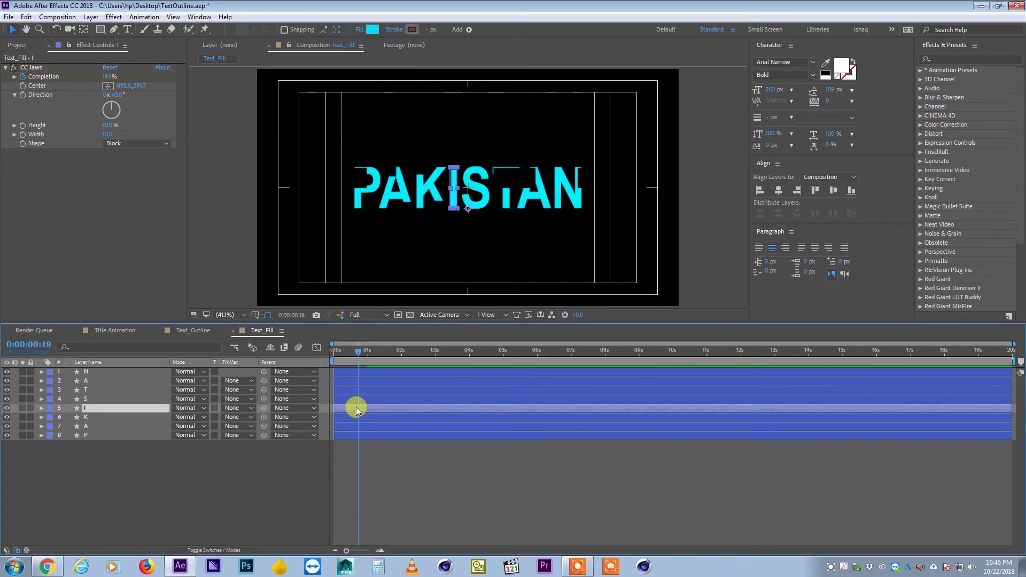
click(107, 86)
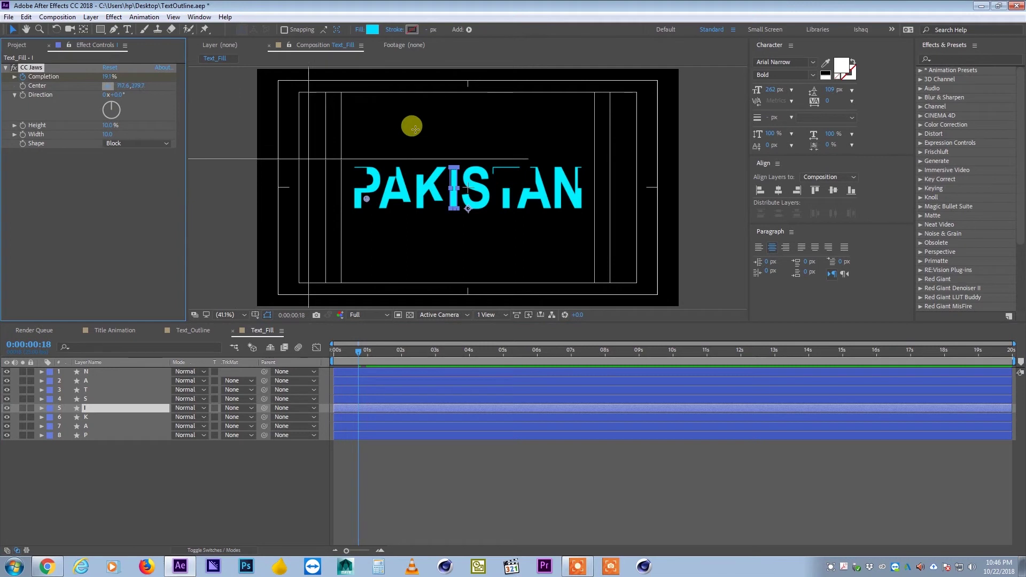
click(453, 192)
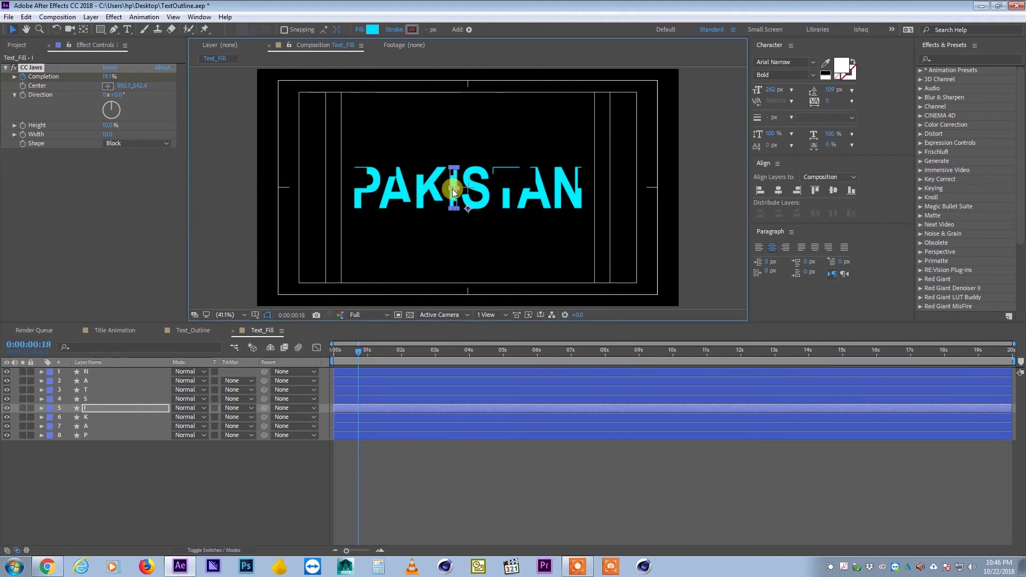
- Place the CC Jaws Center of the S and of the T on the middle of their own letters
click(367, 397)
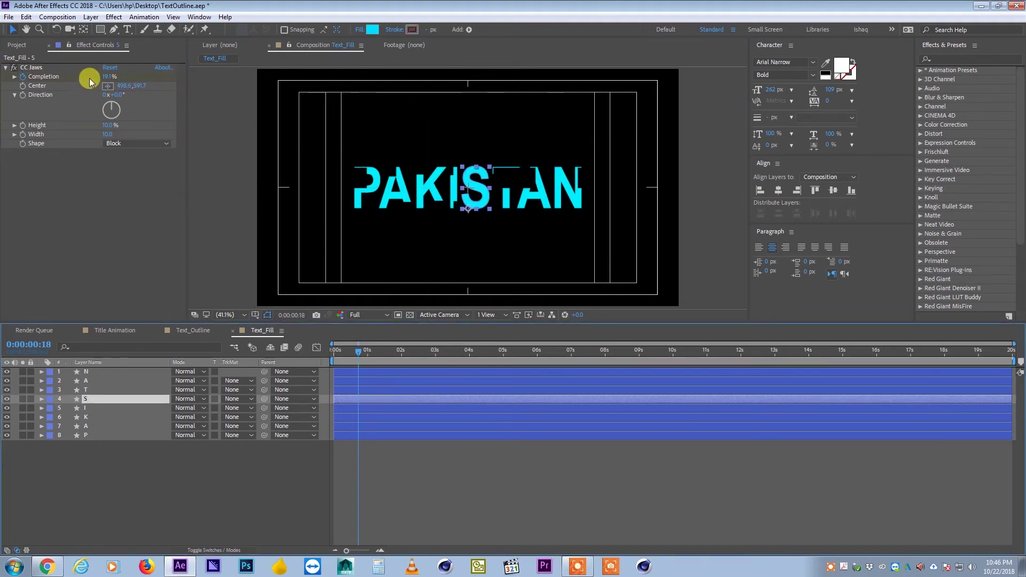
click(106, 85)
click(477, 198)
click(344, 389)
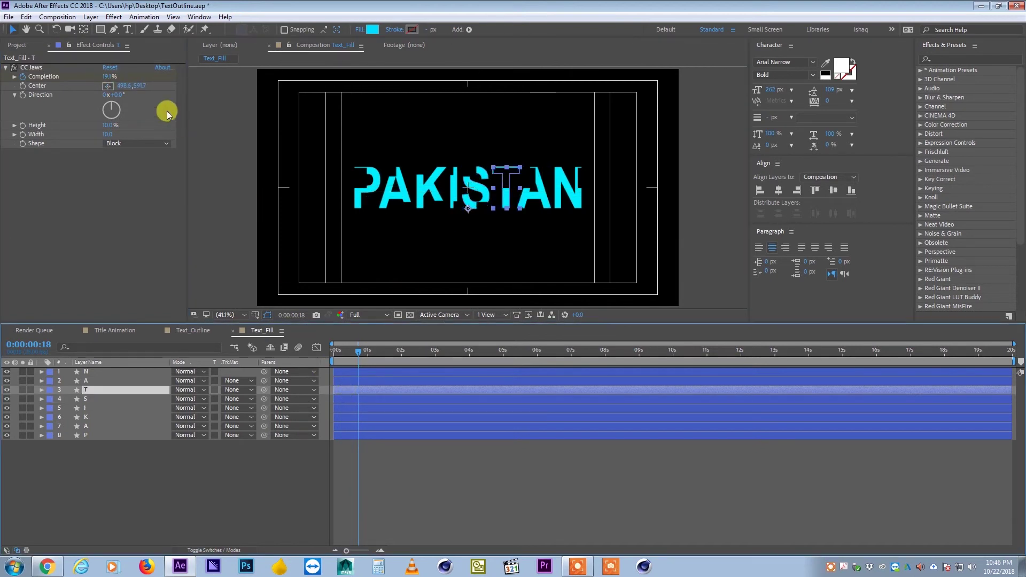
click(107, 86)
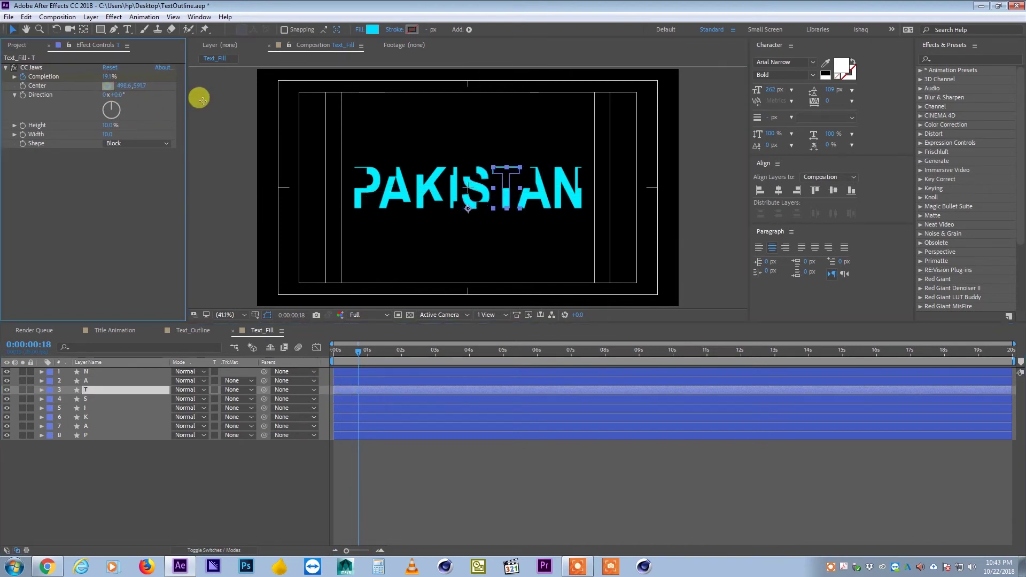
click(499, 183)
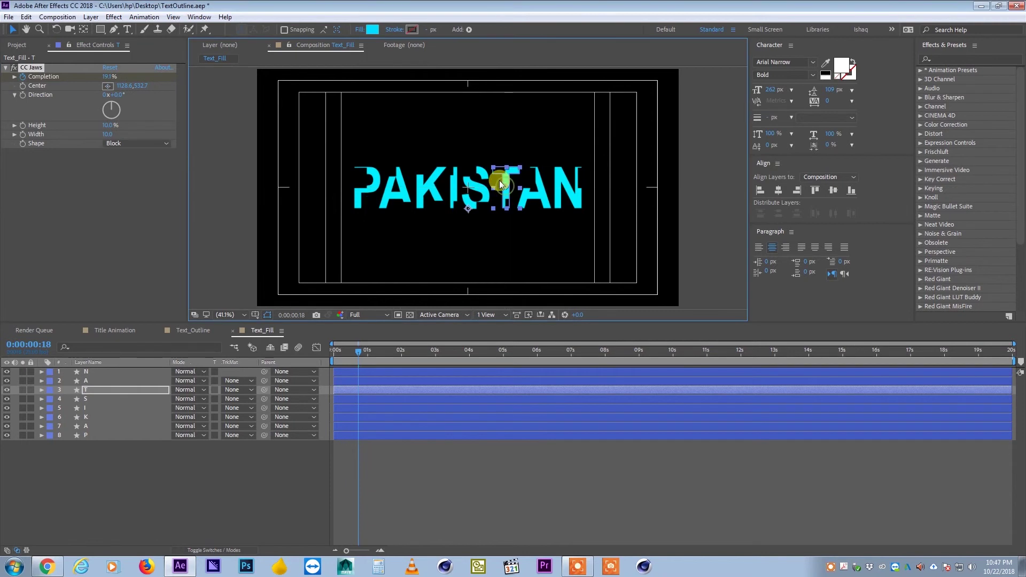
- Place the CC Jaws Center of the second A and of the N on the middle of their own letters
click(363, 381)
click(108, 85)
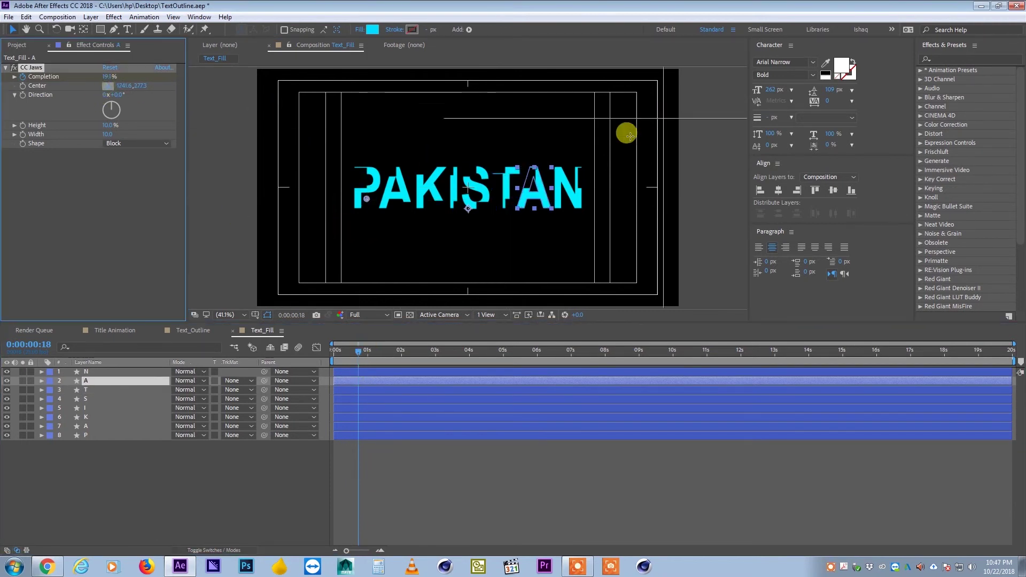
click(567, 187)
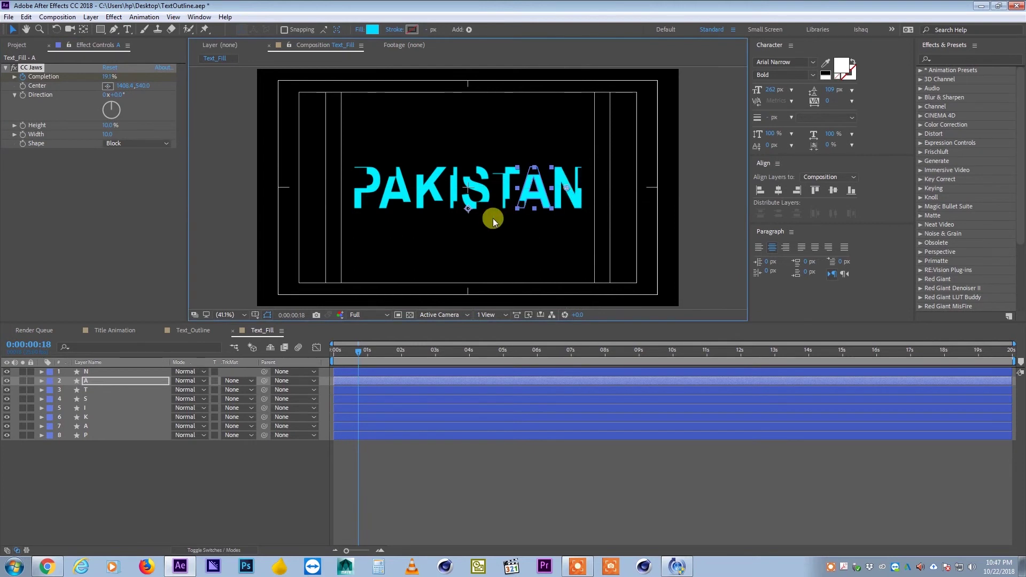
drag(566, 185, 533, 192)
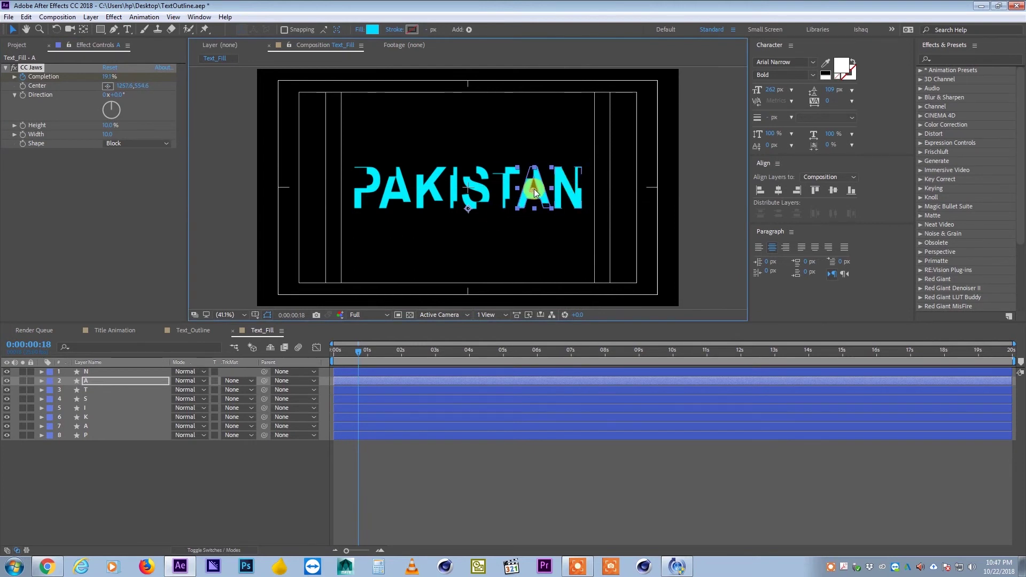
click(374, 370)
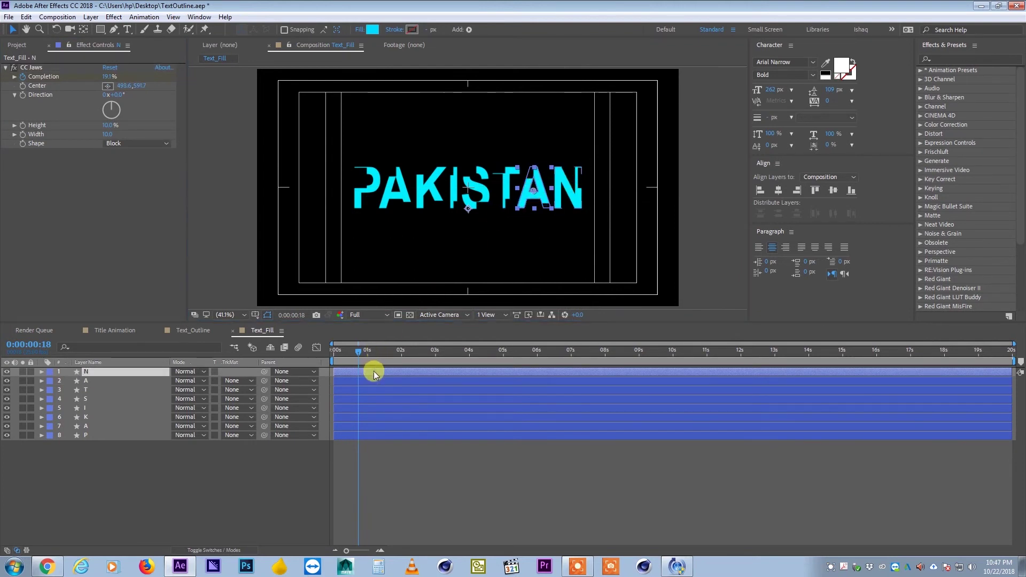
click(105, 89)
click(570, 189)
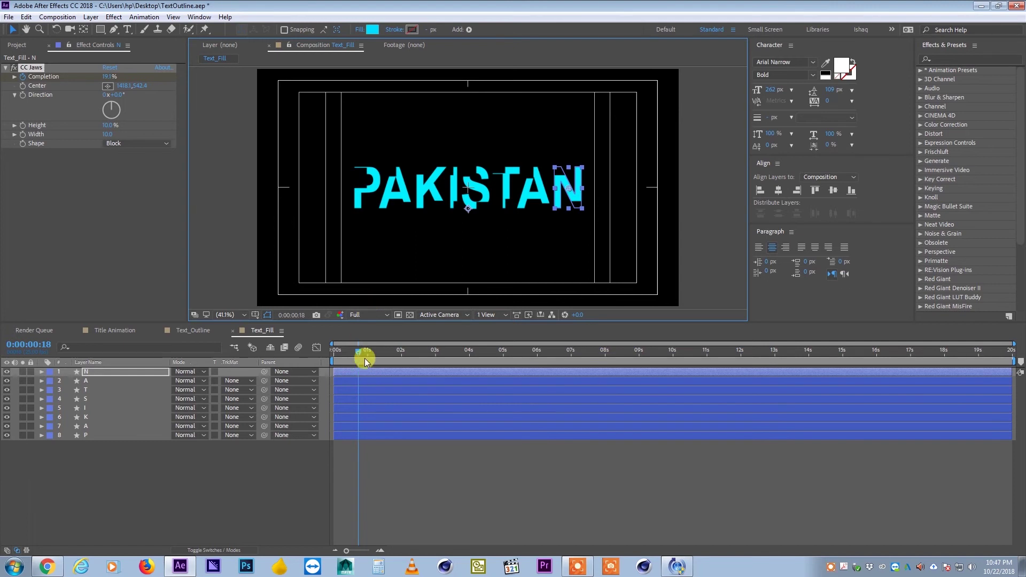
- Play back the reveal of all letters from 0:00:00:00 and deselect the layer
drag(359, 353, 293, 357)
key(space)
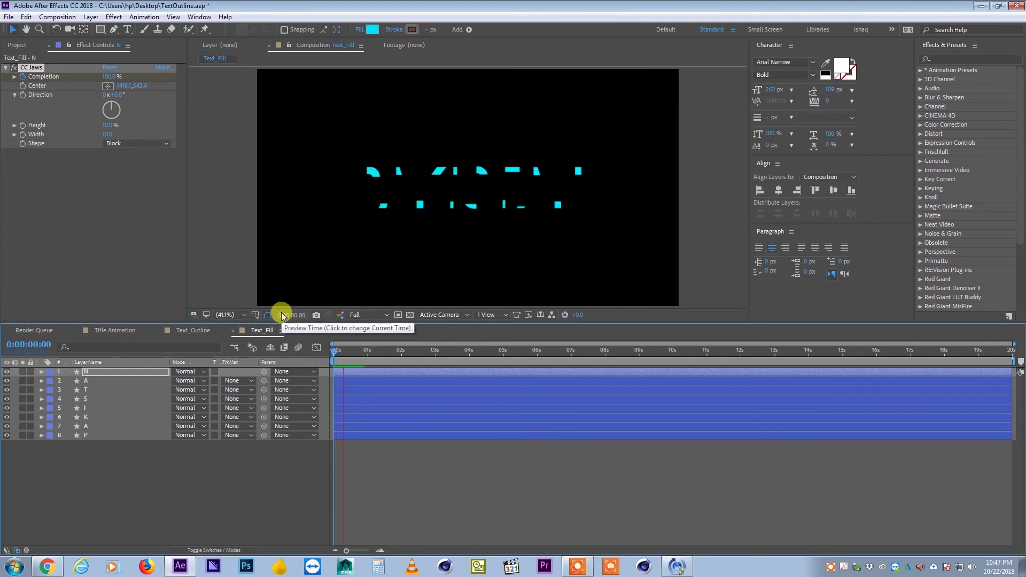
key(space)
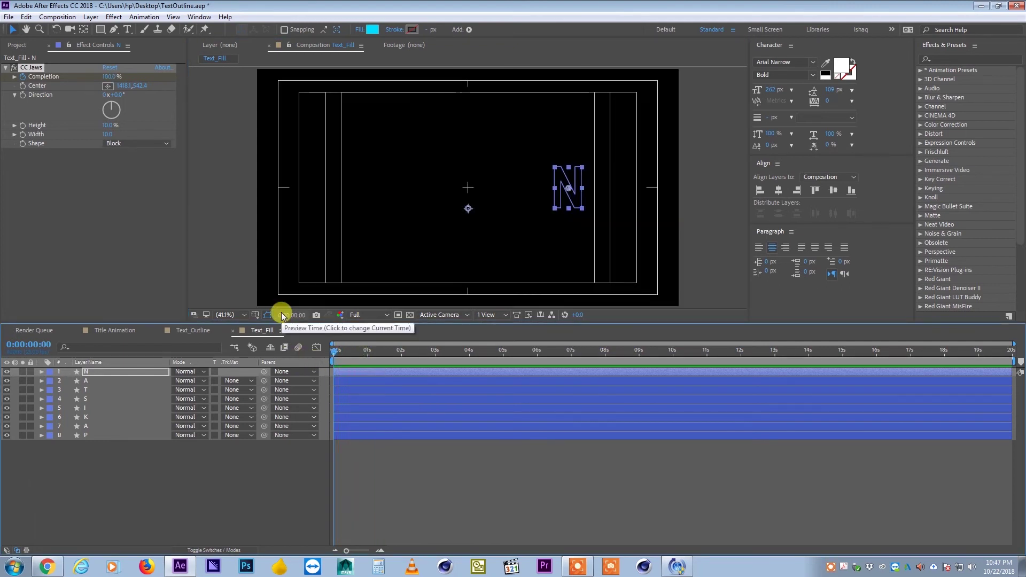
click(371, 462)
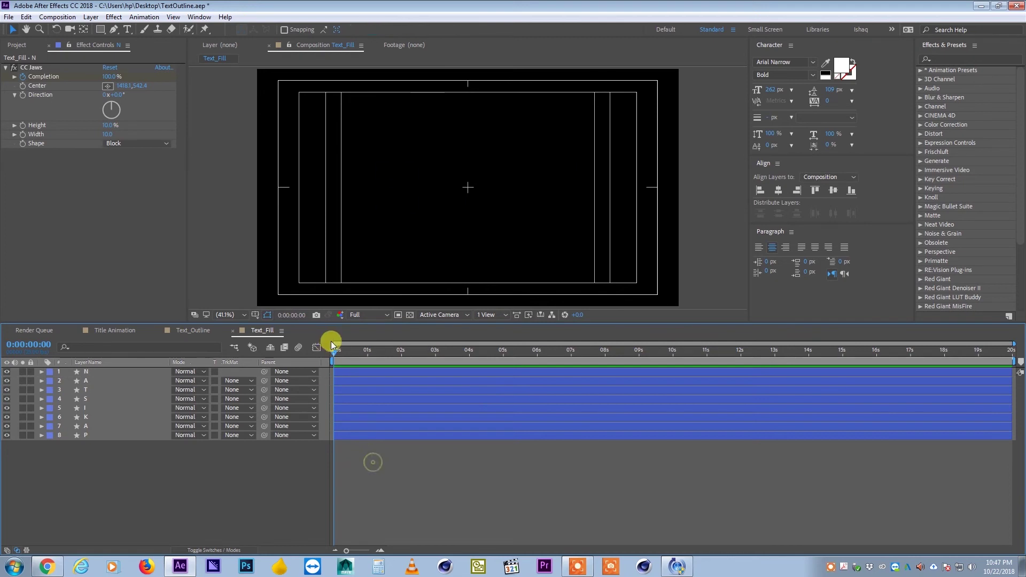
- Move the seven layers above P to start at 0:00:00:10, and shift layers K through N to start at 0:00:00:20
click(107, 426)
shift+click(107, 371)
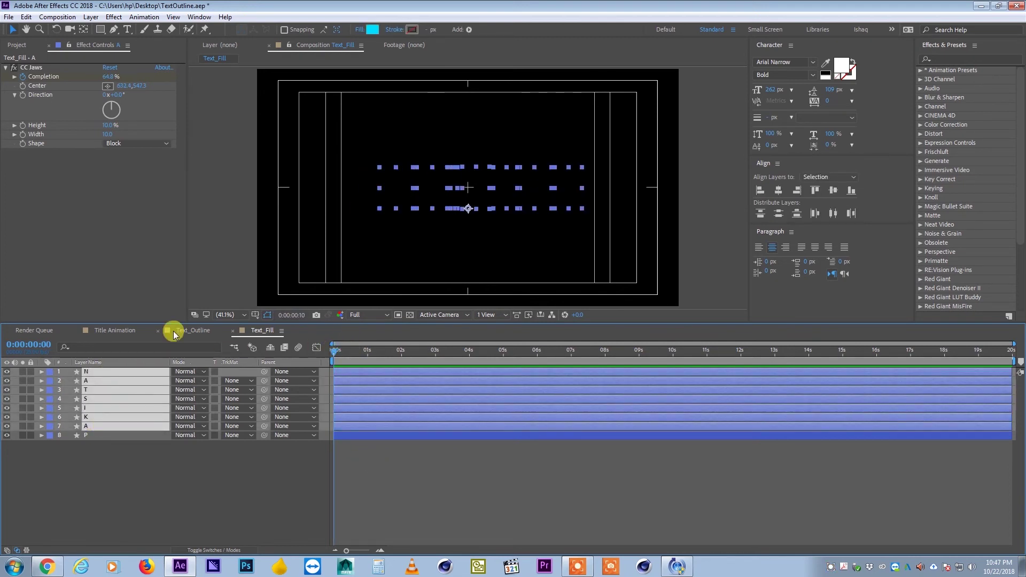
key(shift+Page_Down)
key(bracketleft)
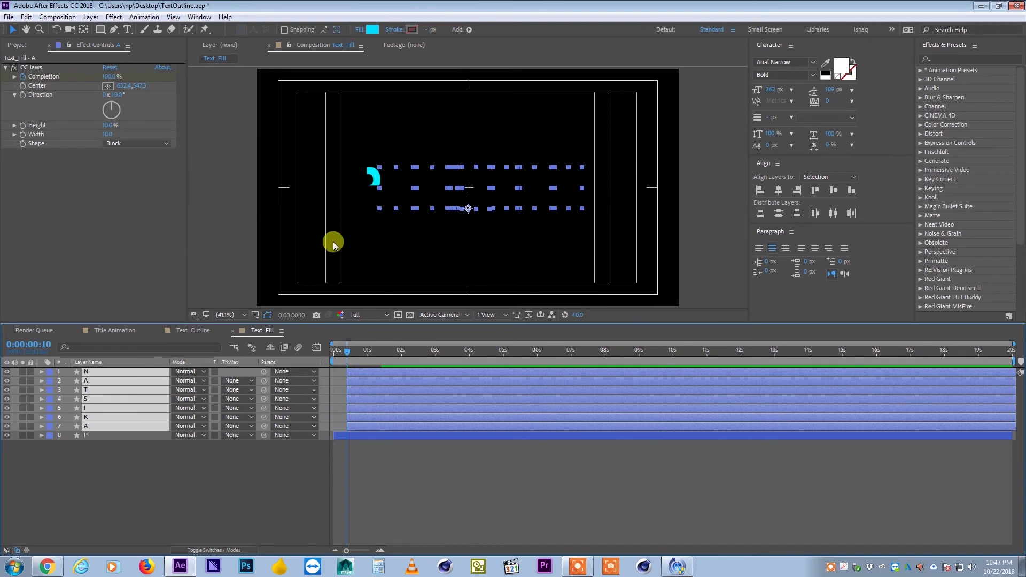
ctrl+click(367, 425)
key(bracketleft)
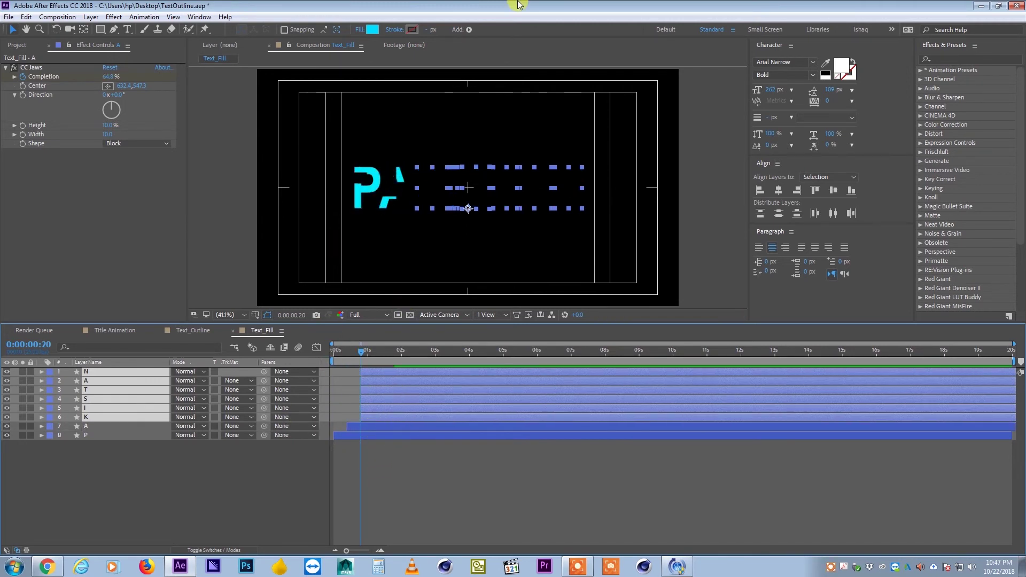
- Shift layers I through N to start at 0:00:01:05, and layers S through N to start at 0:00:01:15
ctrl+click(370, 417)
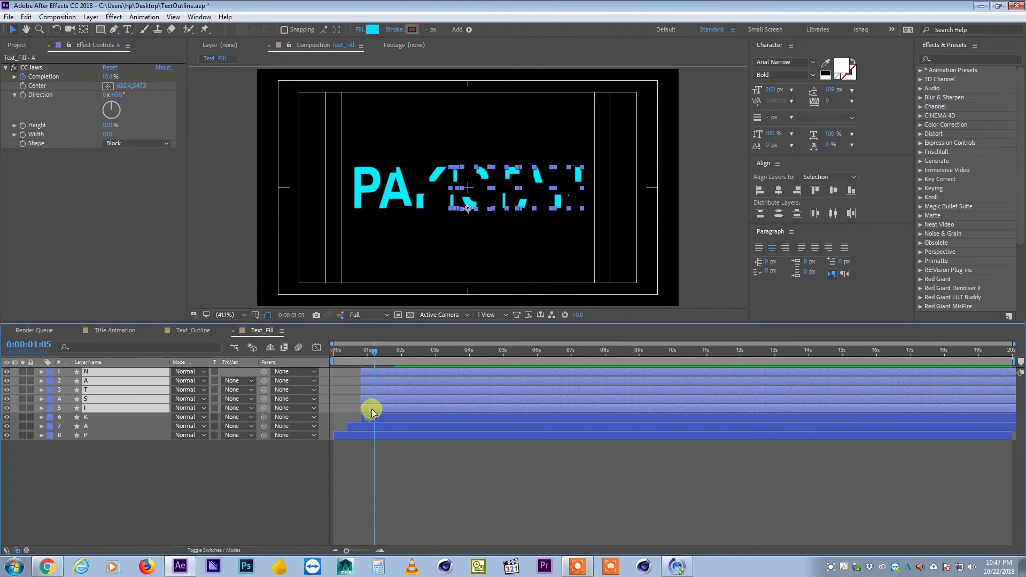
key(bracketleft)
click(421, 463)
drag(387, 404, 393, 358)
key(bracketleft)
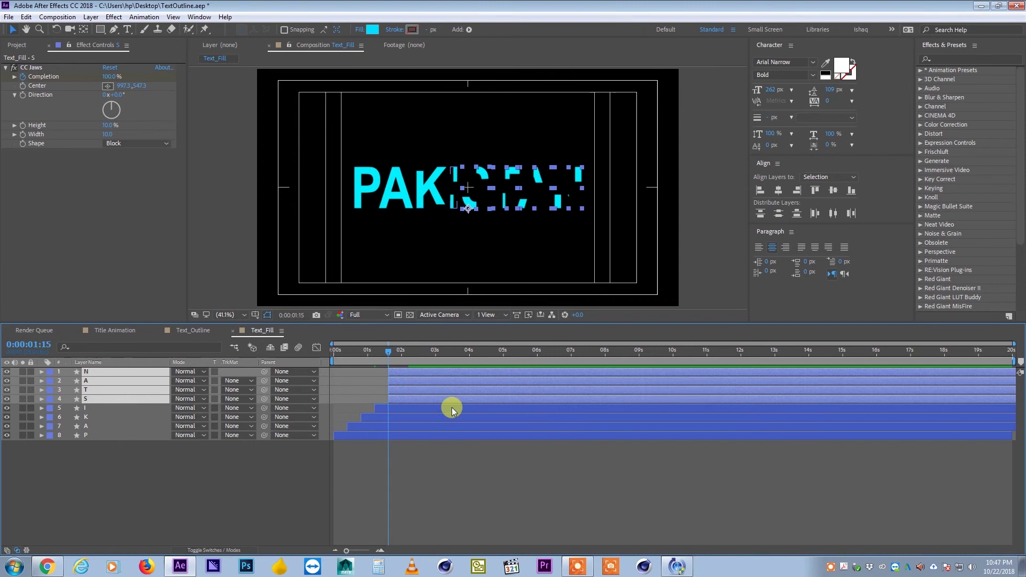
- Shift layers T through N to start at 0:00:02:00, and the second A and N to start at 0:00:02:10
key(space)
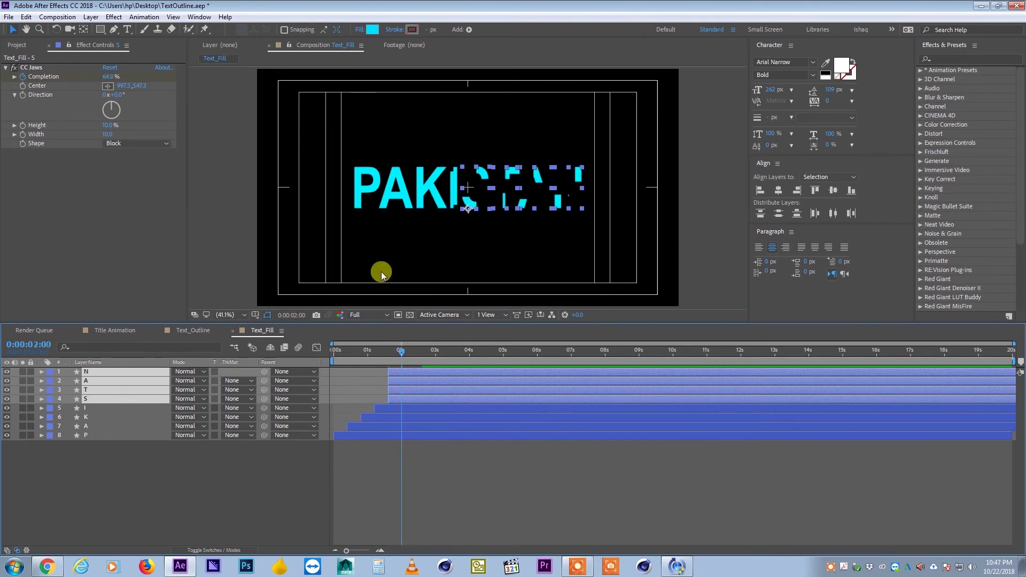
click(389, 474)
click(389, 388)
shift+click(403, 370)
key(bracketleft)
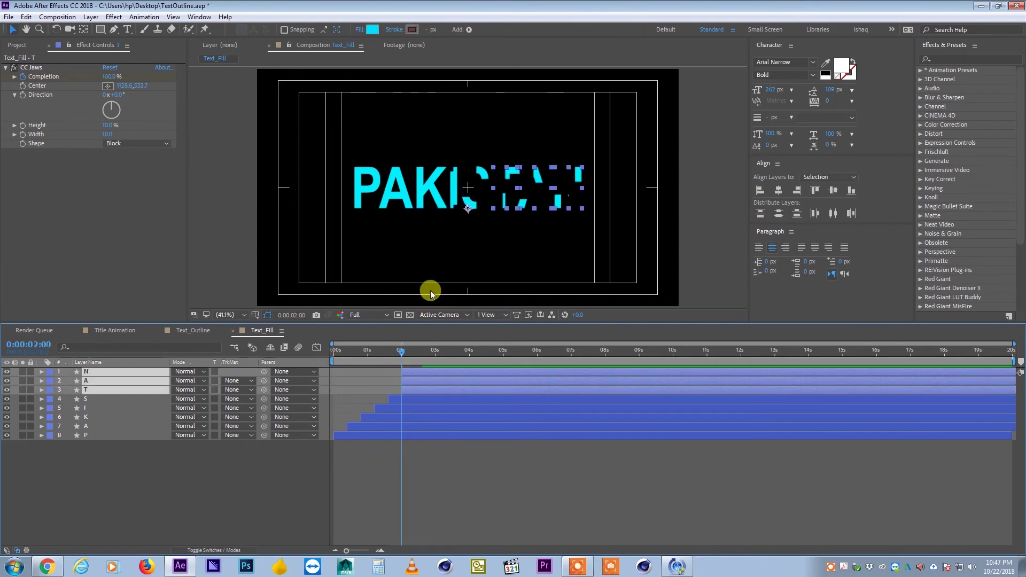
click(442, 482)
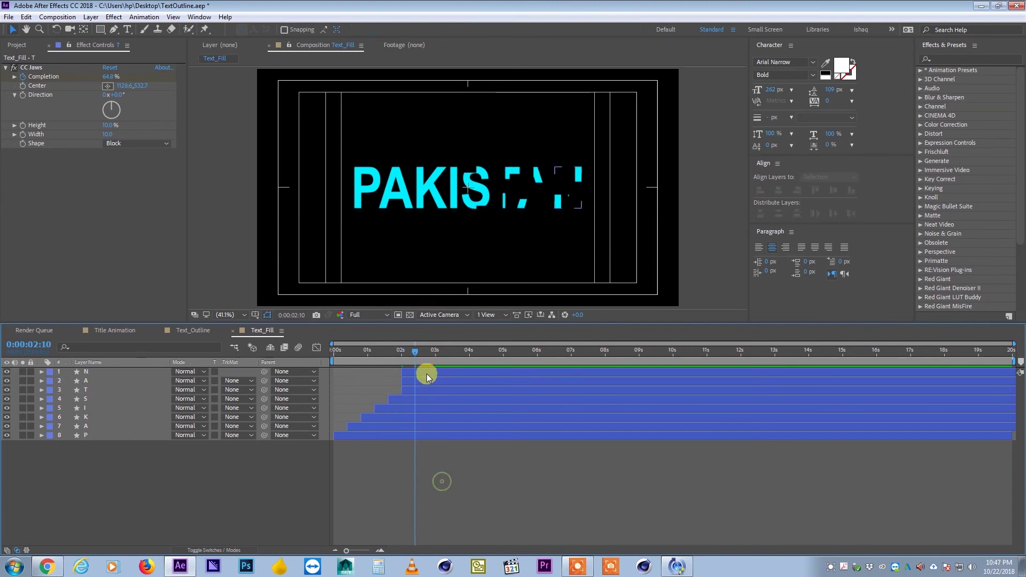
click(426, 375)
shift+click(425, 379)
key(bracketleft)
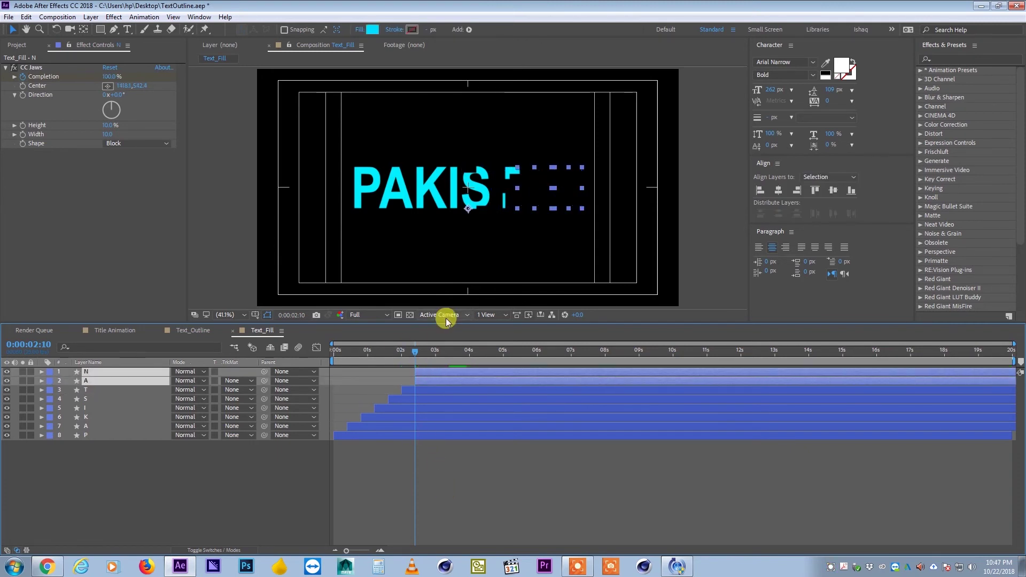
- Shift only layer N to start ten frames after the second A layer
key(shift+Page_Down)
click(447, 504)
click(437, 374)
key(bracketleft)
- Play back the staggered letter reveal of Text_Fill from 0:00:00:00
drag(425, 354, 366, 361)
key(Home)
key(space)
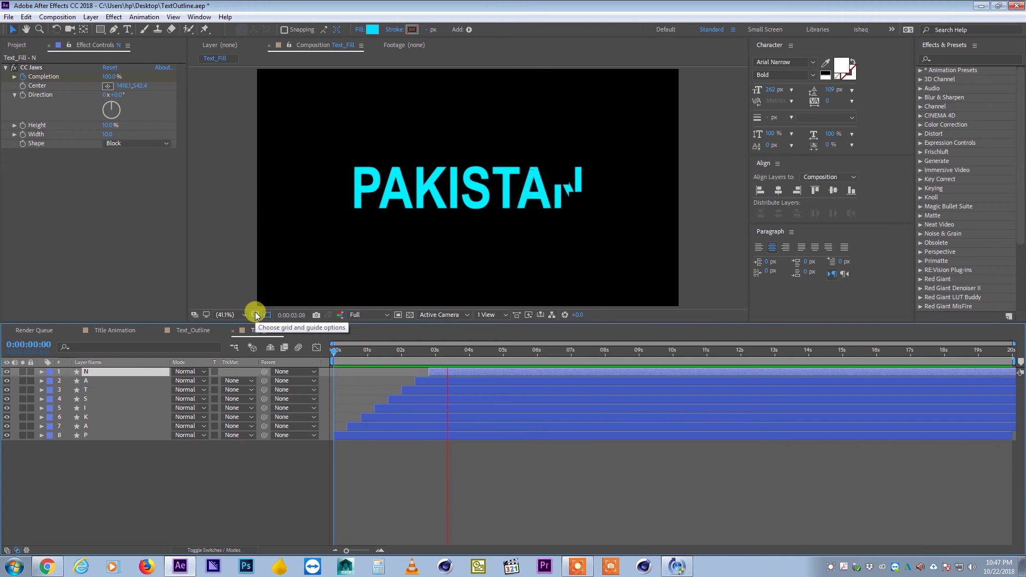
click(255, 315)
click(245, 267)
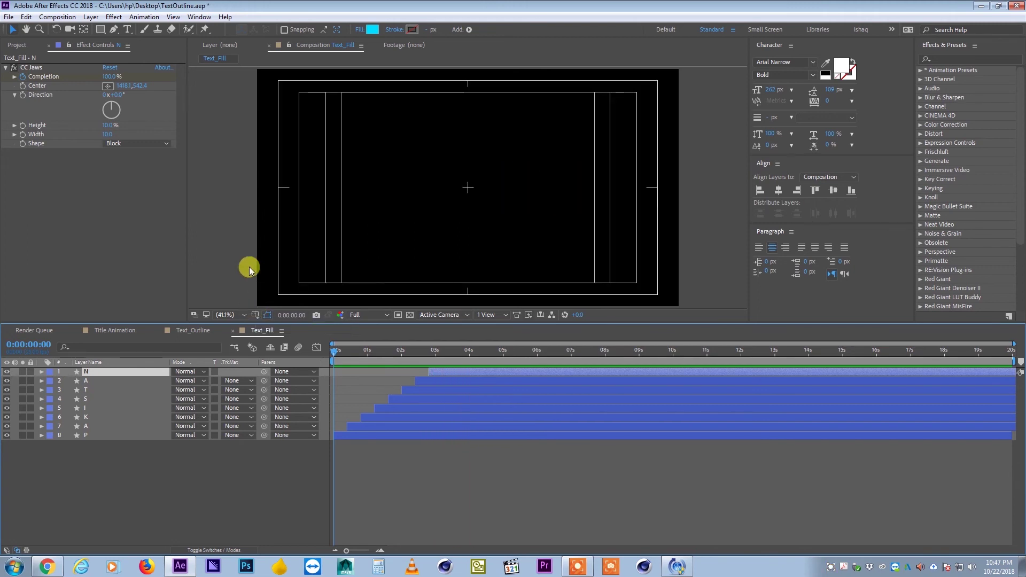
- Add the Text_Fill composition as the uppermost layer of the Title Animation composition and give it a pink label
click(185, 330)
click(120, 331)
drag(396, 357, 434, 357)
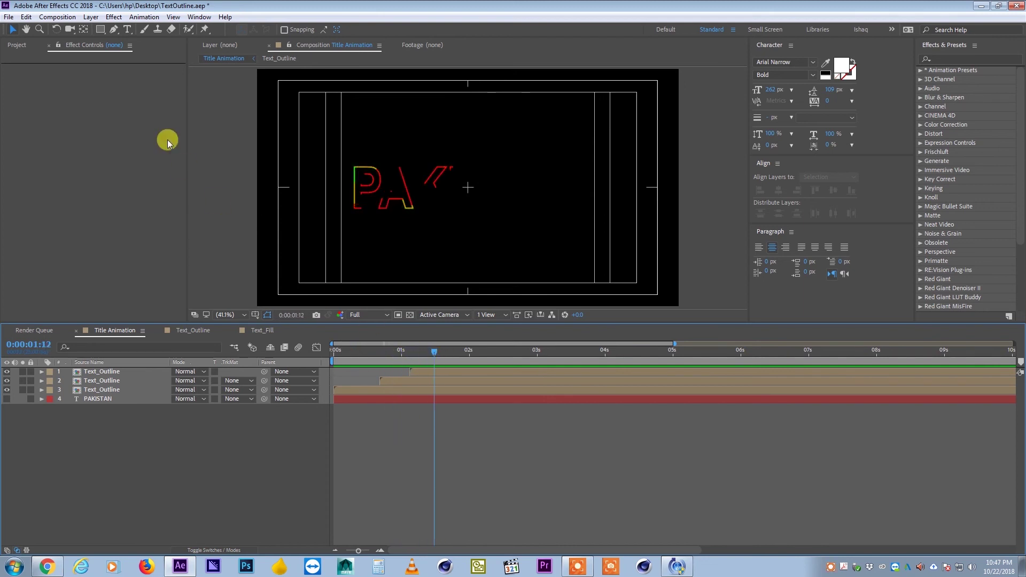
click(16, 45)
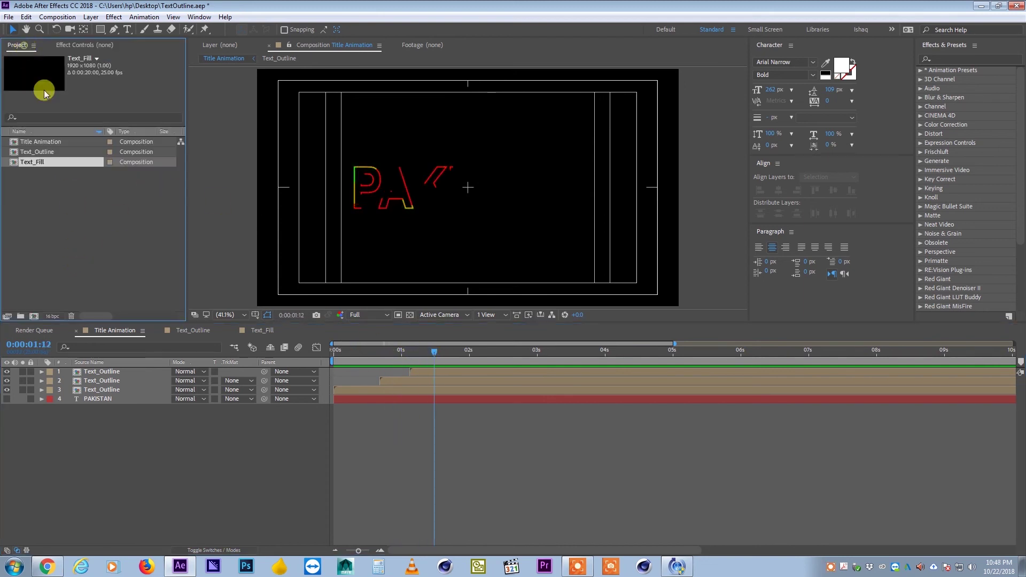
click(45, 153)
drag(40, 162, 127, 368)
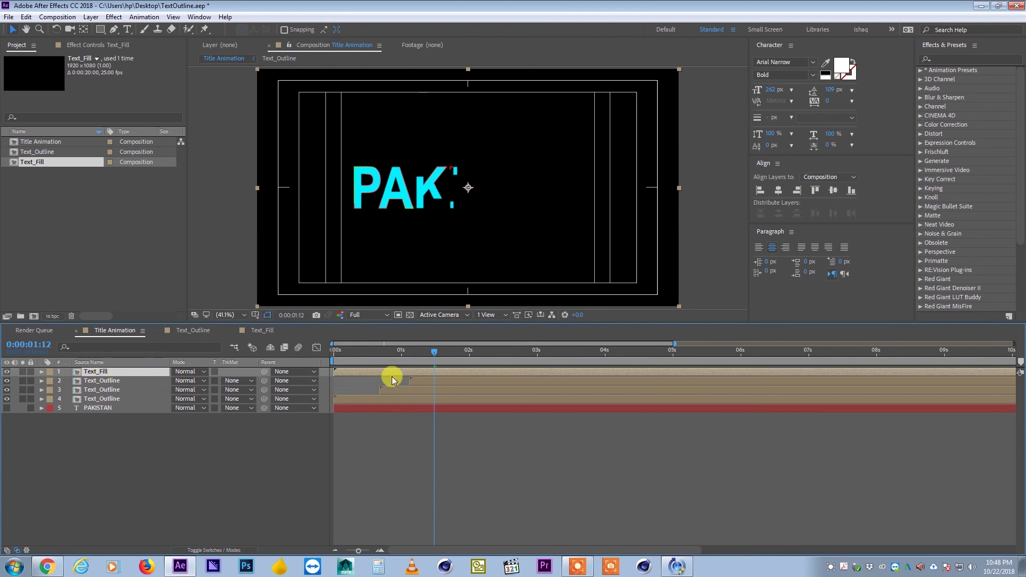
click(48, 372)
click(51, 357)
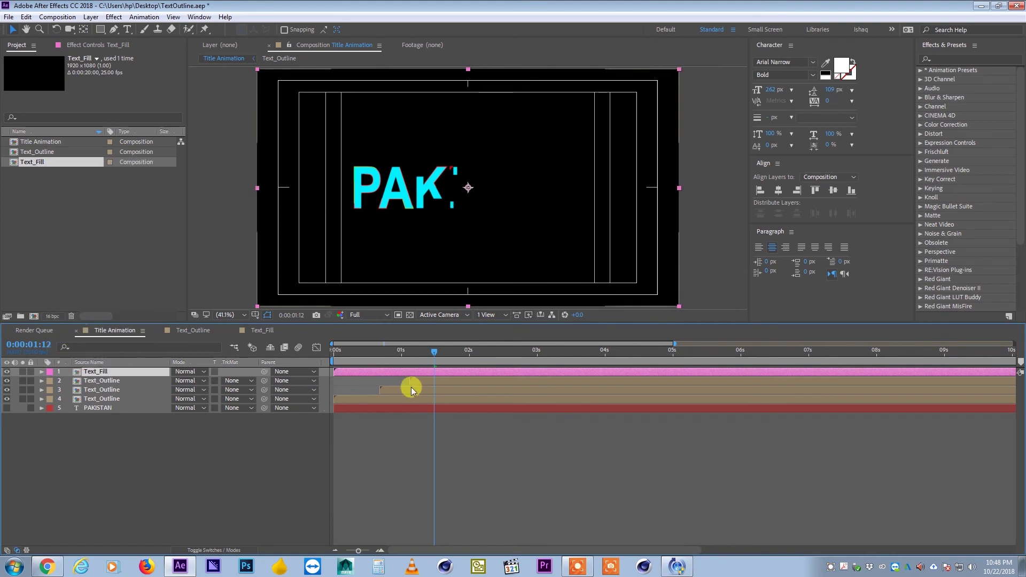
- Shift the Text_Fill layer to start at about 1 second and place it beneath the three Text_Outline layers, above PAKISTAN
click(389, 371)
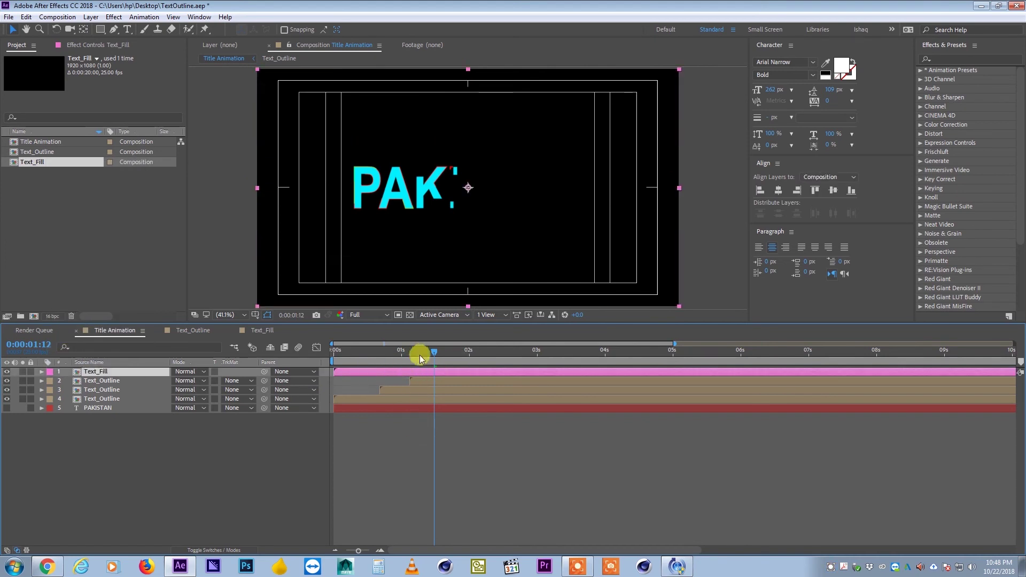
drag(376, 372, 445, 375)
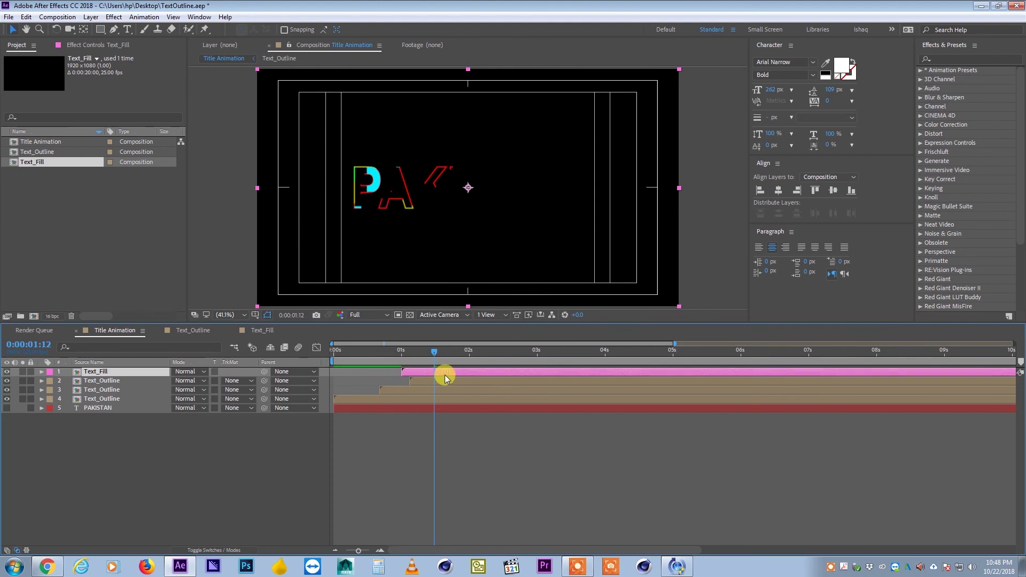
drag(89, 376, 102, 404)
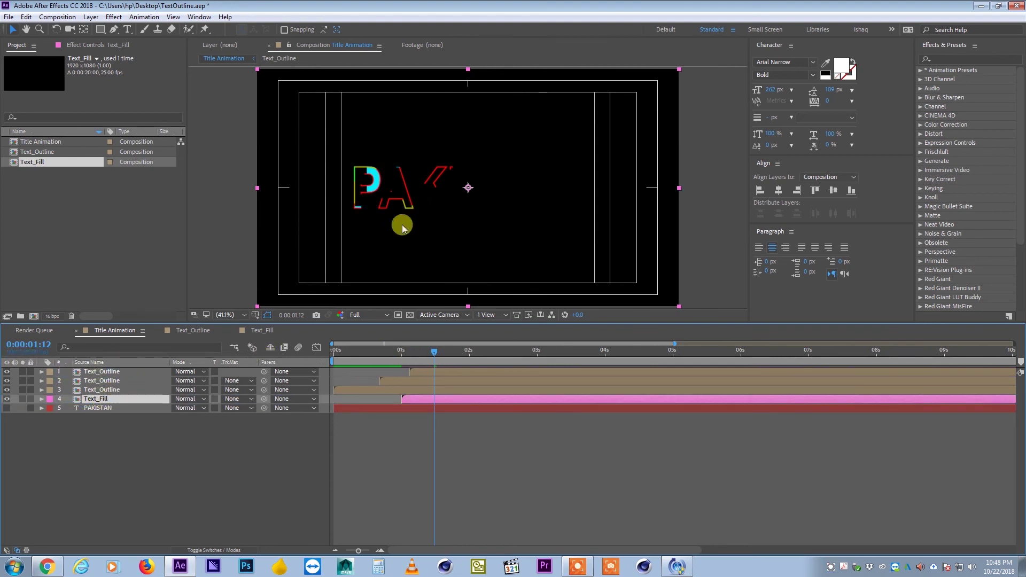
- Play back the combined outline and fill animation of Title Animation from 0:00:00:00
drag(423, 354, 325, 356)
click(370, 461)
key(space)
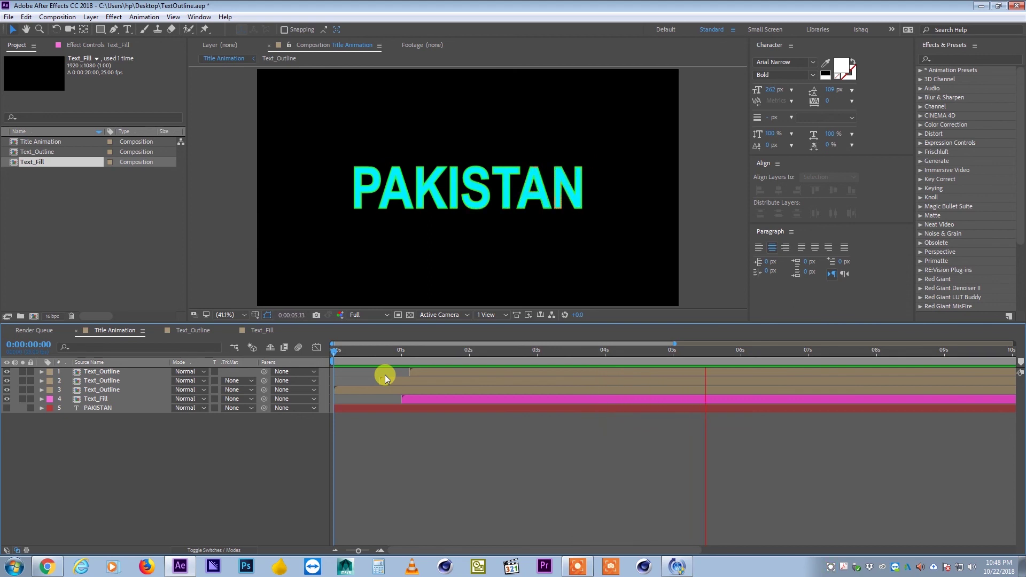
click(463, 356)
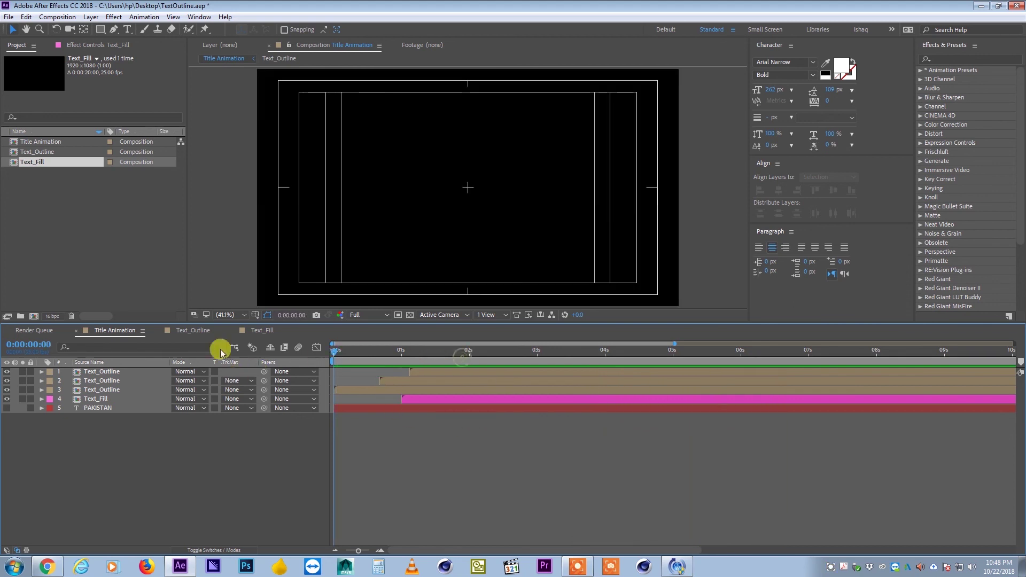
key(space)
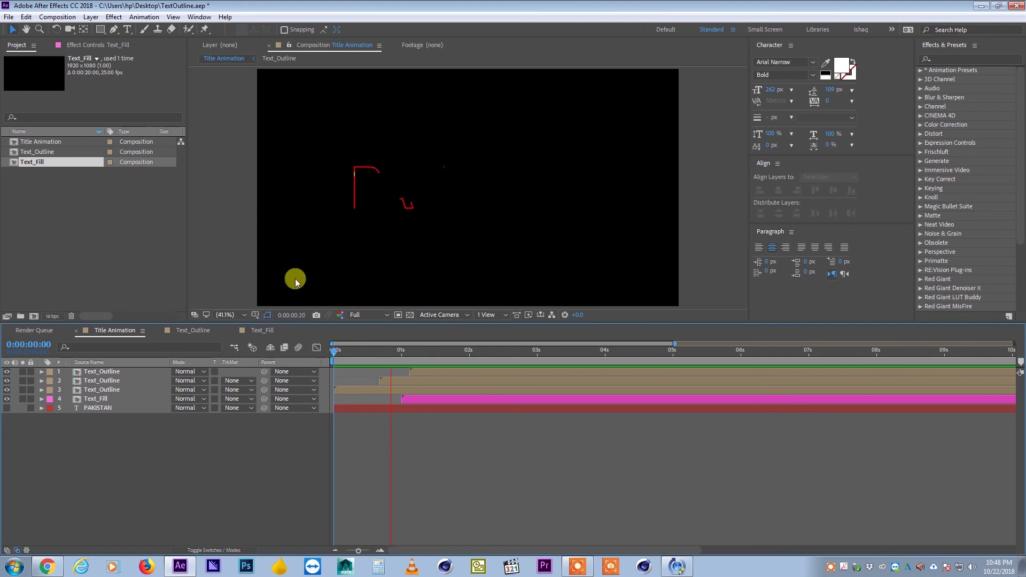